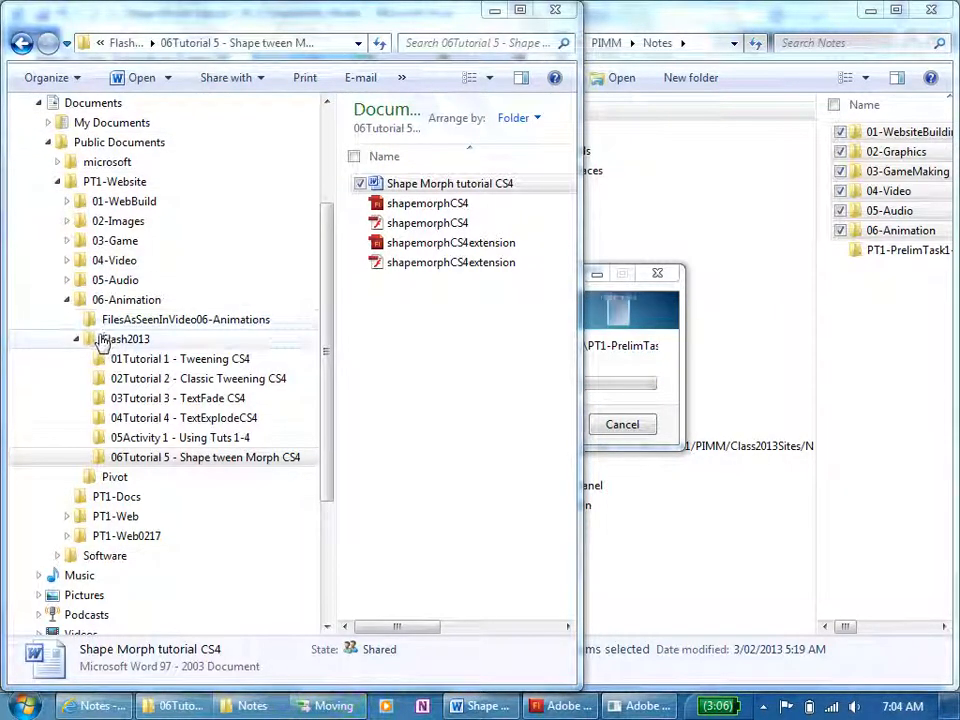
- Bring up the Shape Morph tutorial document, switch to Adobe Flash Professional and create a new ActionScript 3.0 document
left_click(141, 462)
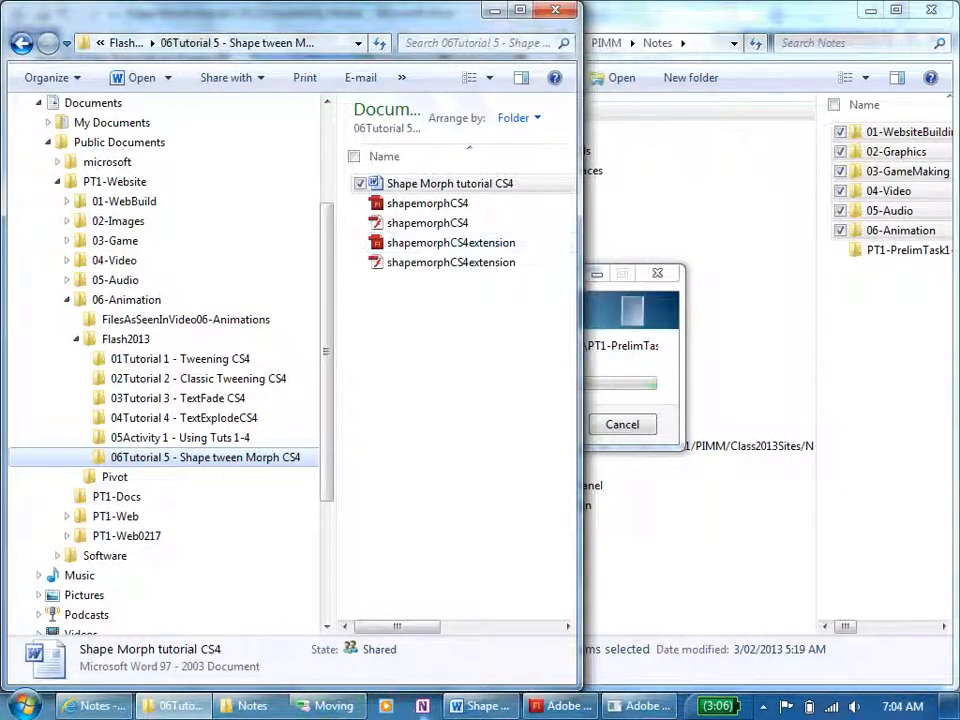
left_click(470, 708)
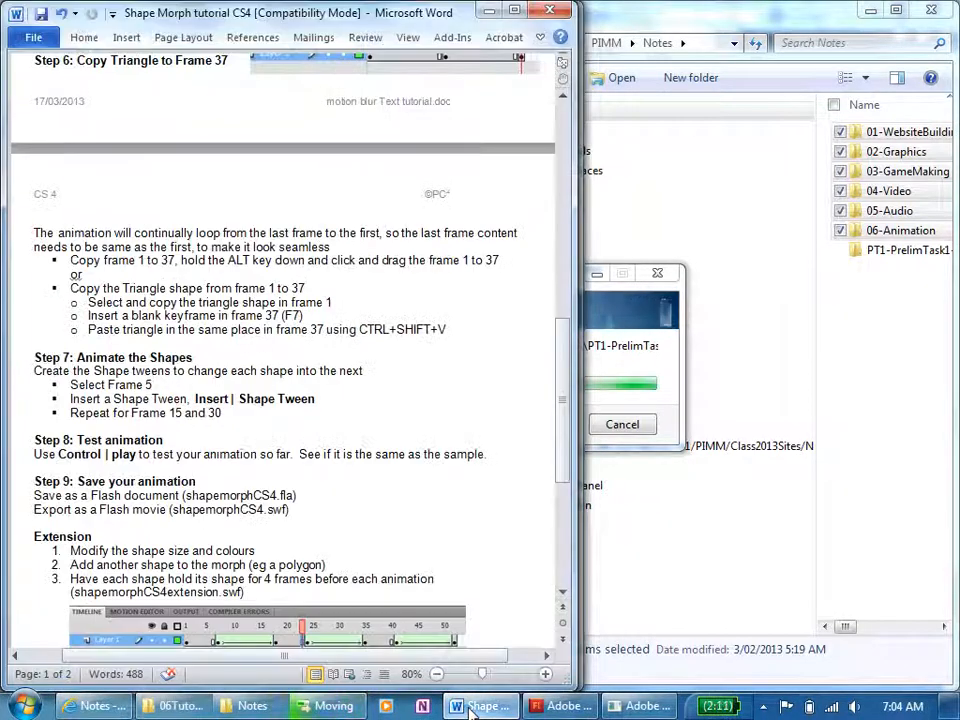
left_click(536, 708)
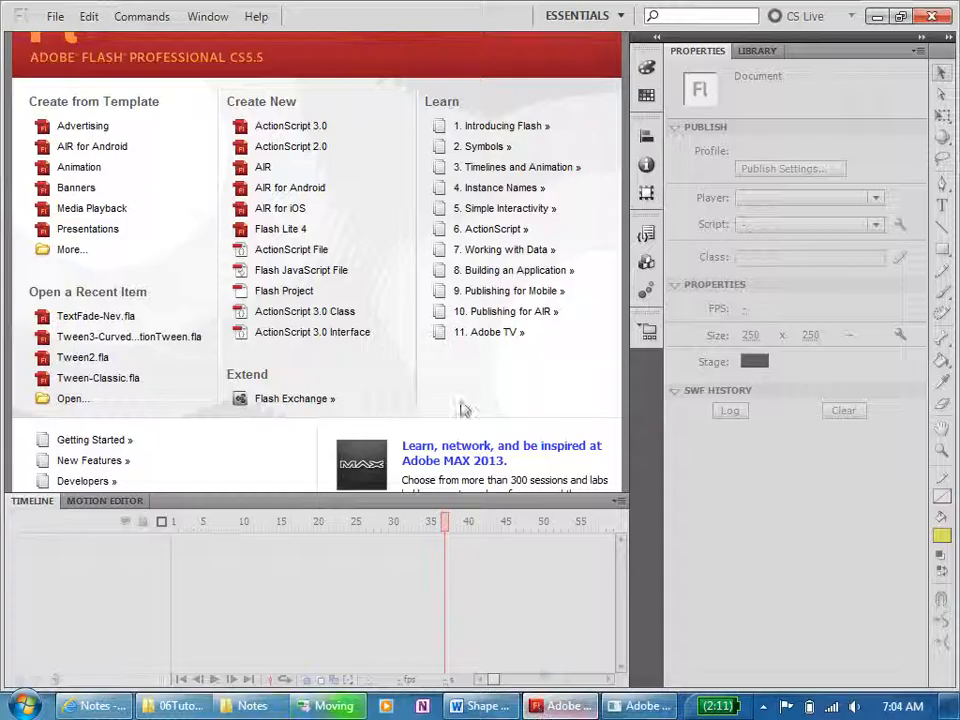
left_click(278, 130)
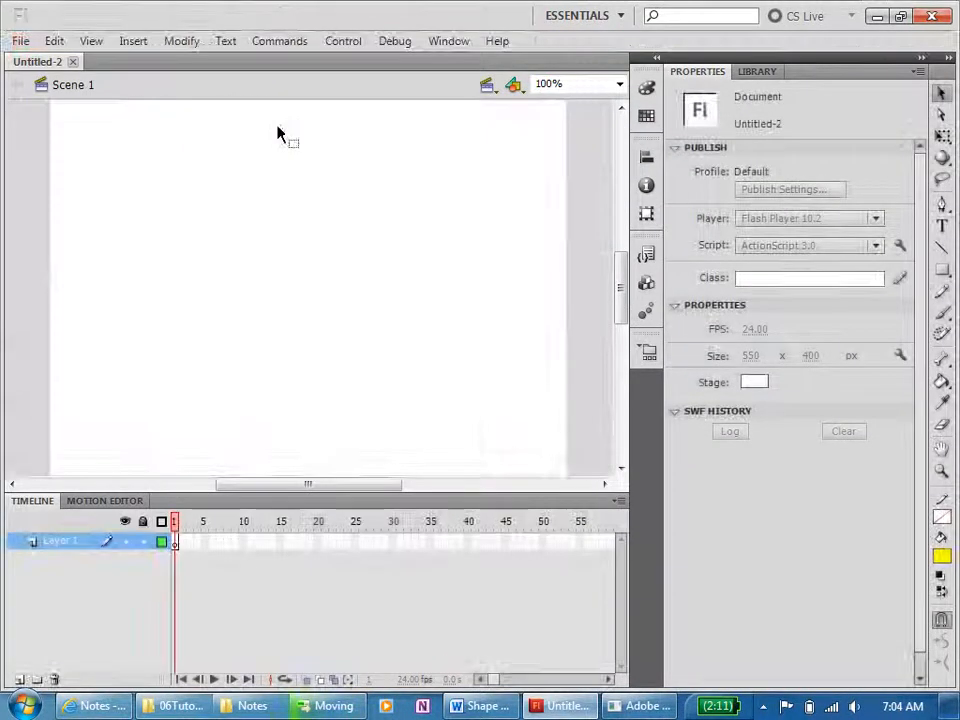
- Set the document dimensions to 250 x 250 px with a blue background, following Step 1 of the Word tutorial
left_click(180, 41)
left_click(187, 62)
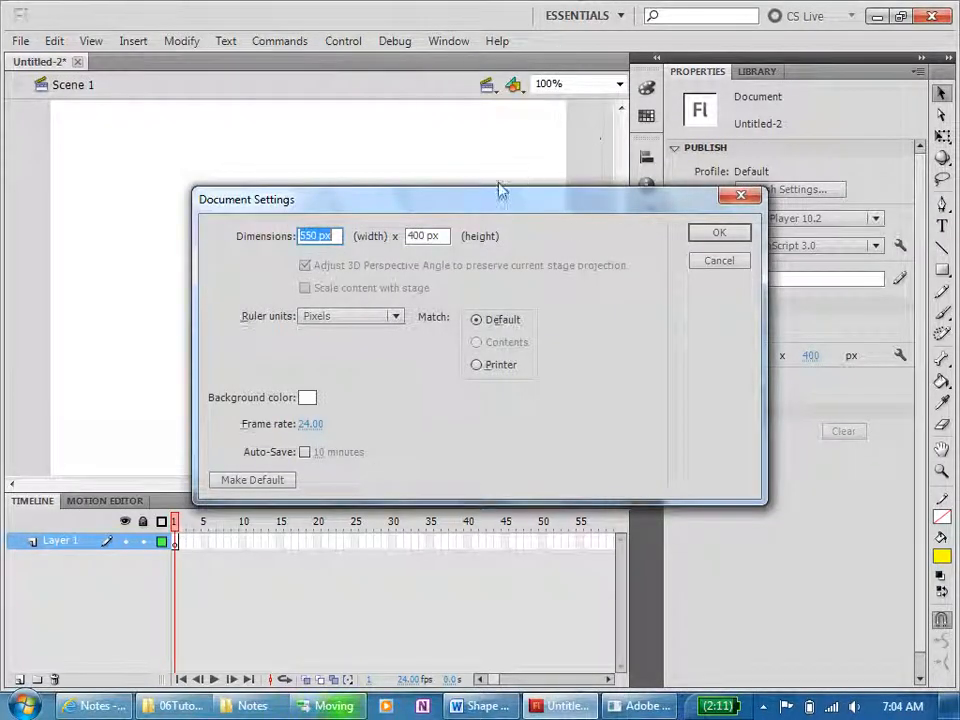
key("alt+Tab")
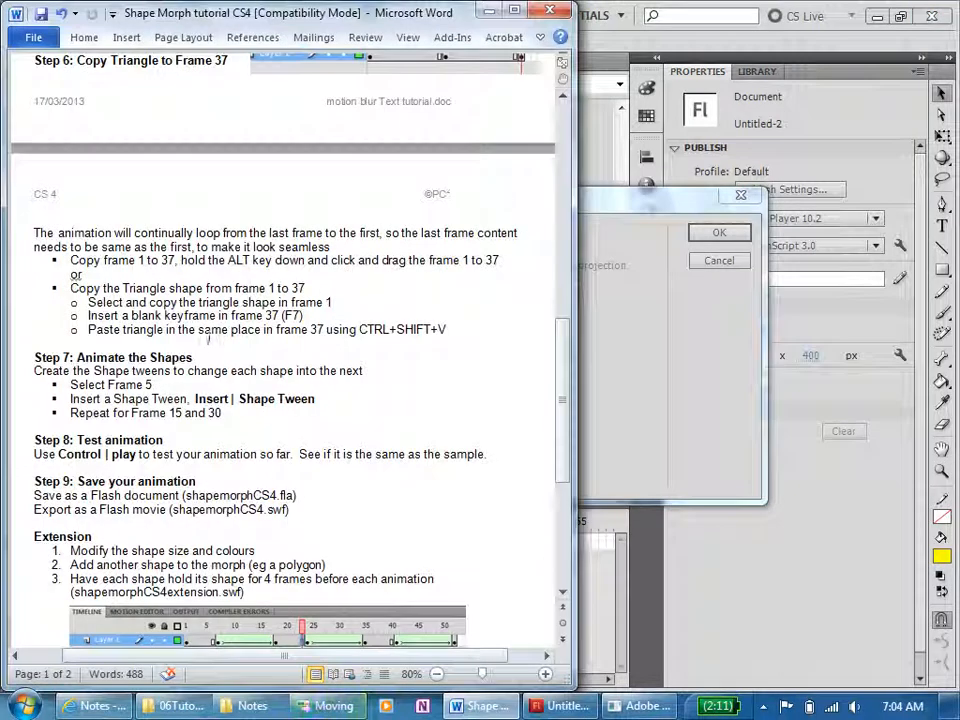
left_click_drag(566, 386, 544, 197)
key("alt+Tab")
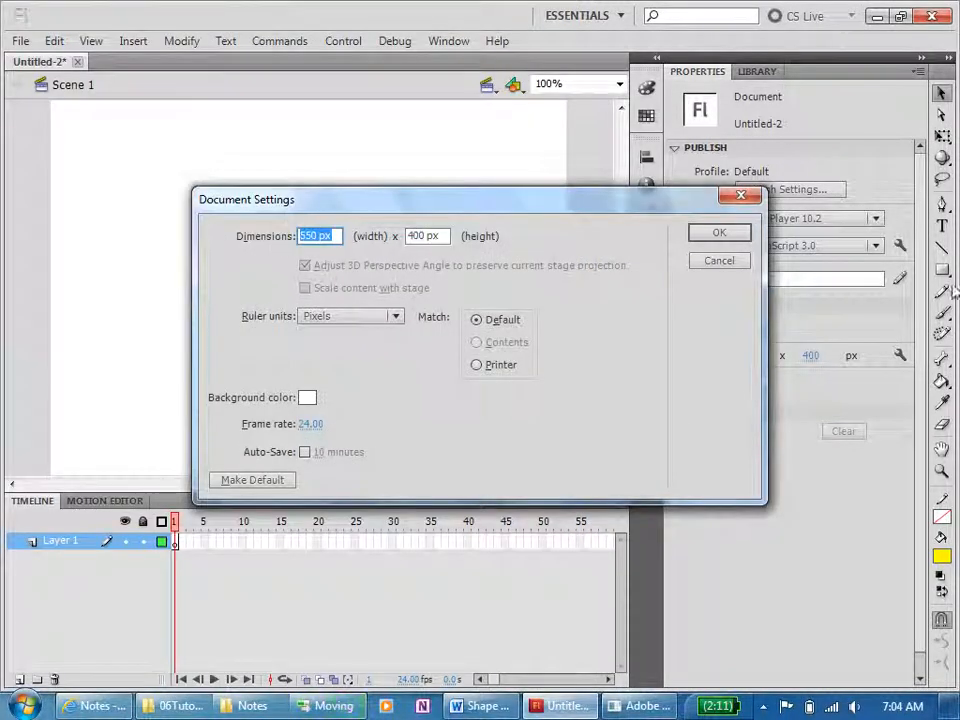
type("250")
key("Tab")
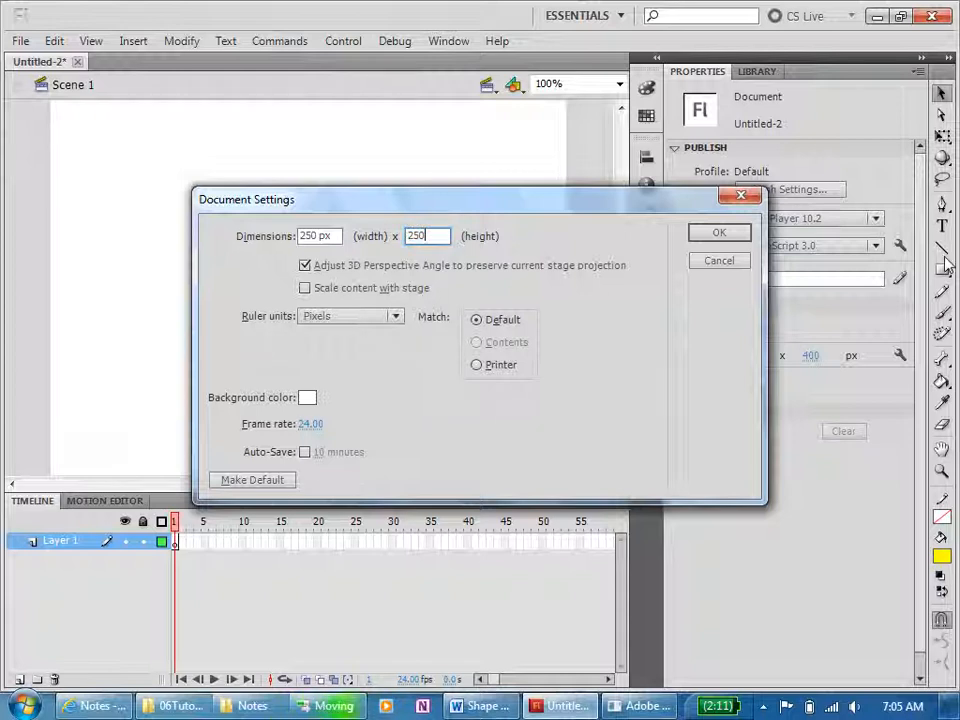
type("250")
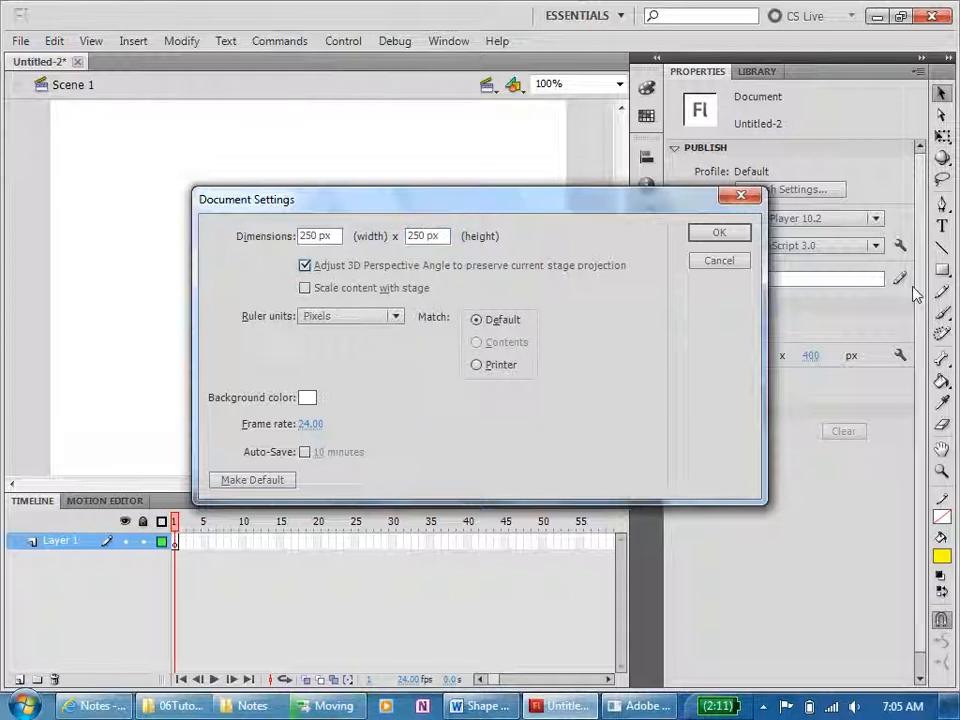
left_click(307, 398)
left_click(358, 490)
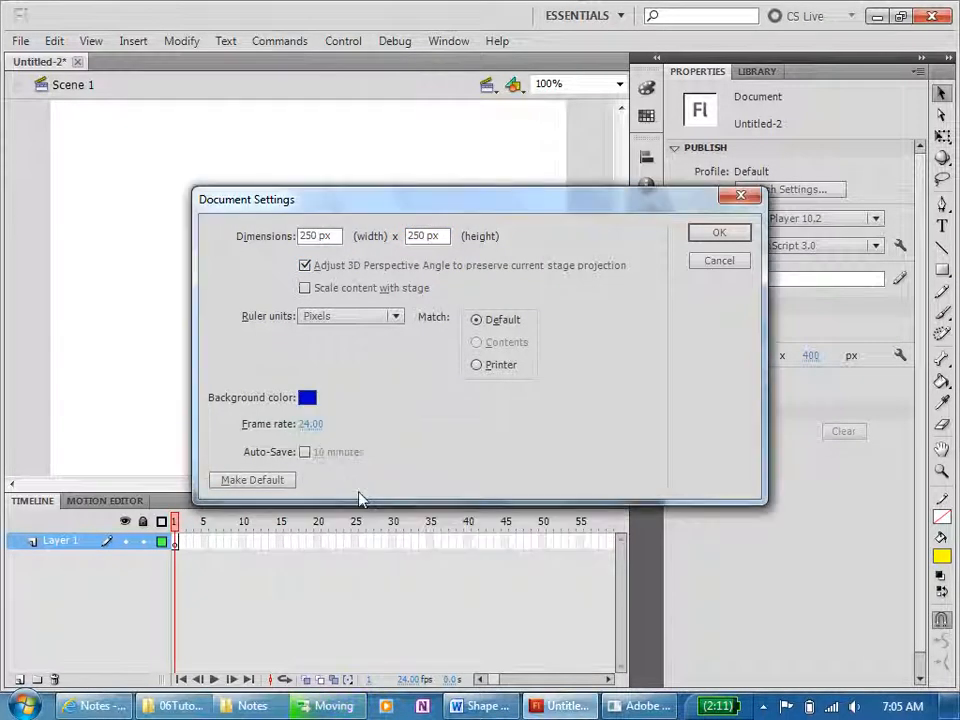
left_click(730, 233)
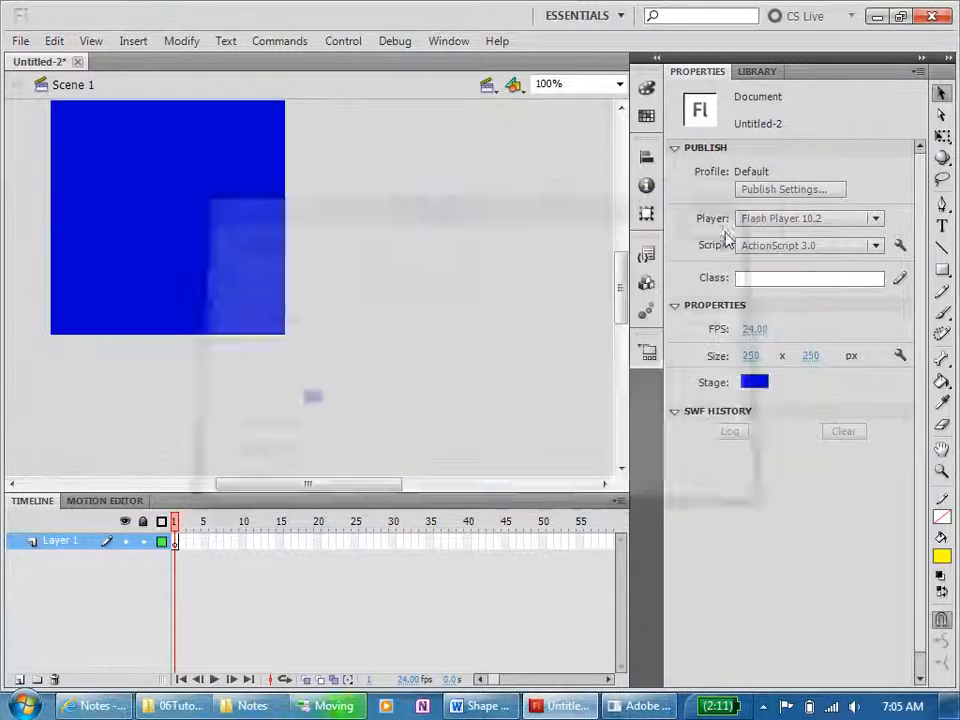
- Set the stage magnification to 150%
left_click_drag(334, 486, 315, 487)
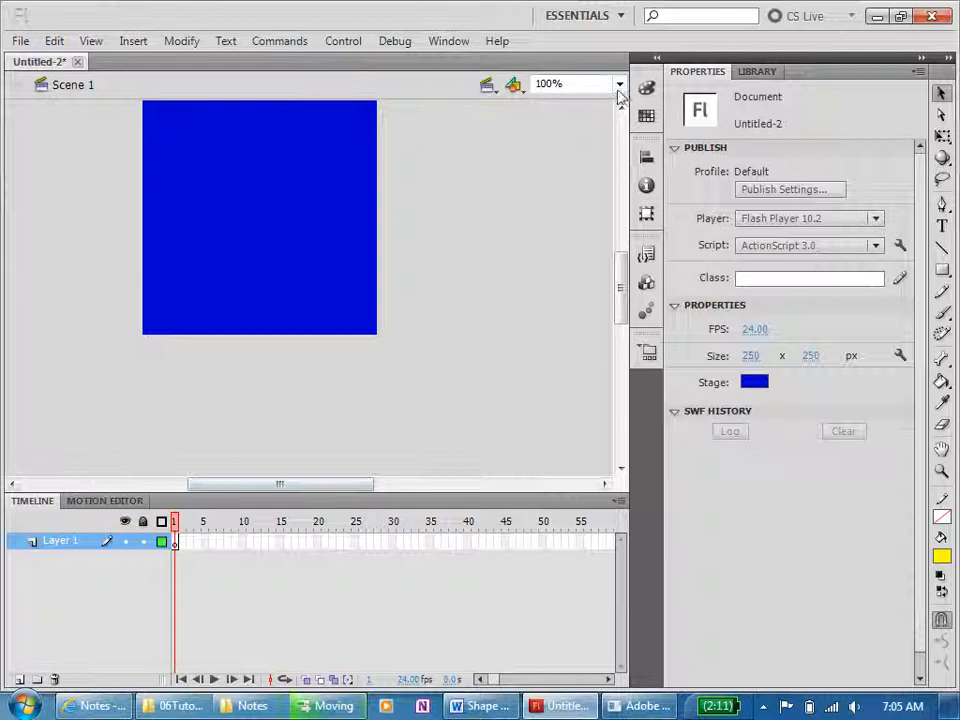
left_click(620, 85)
left_click(583, 176)
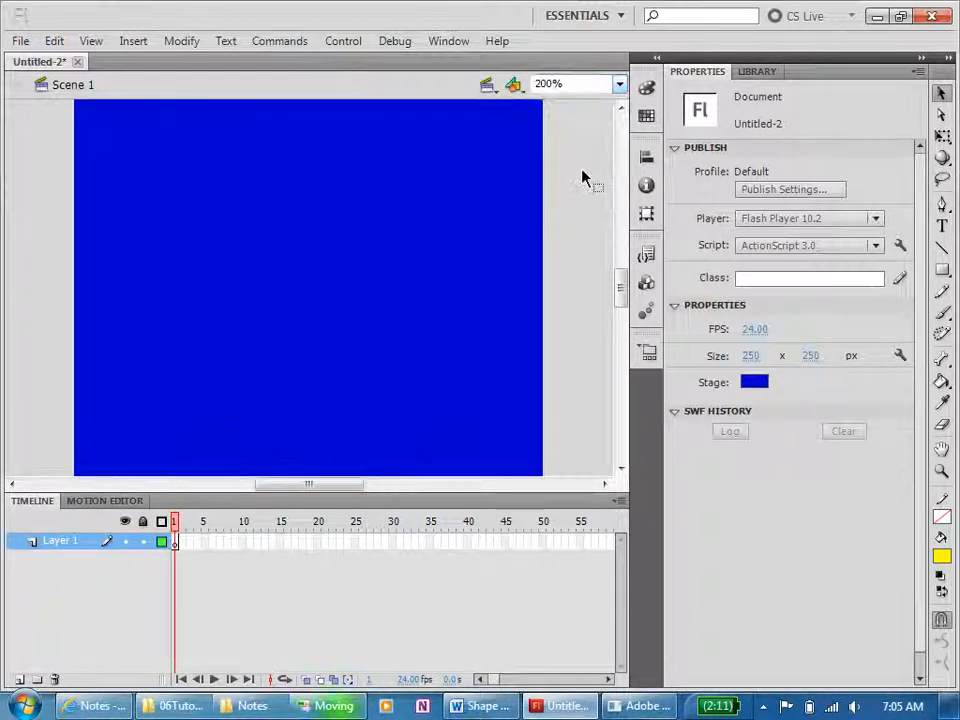
left_click(560, 83)
type("1")
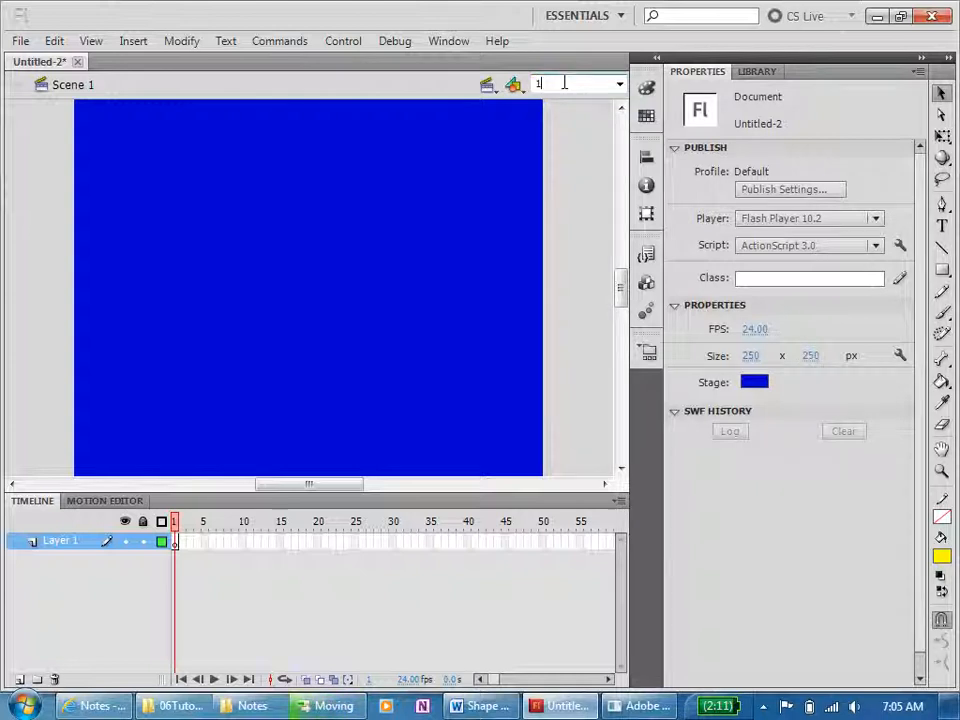
type("50")
key("Return")
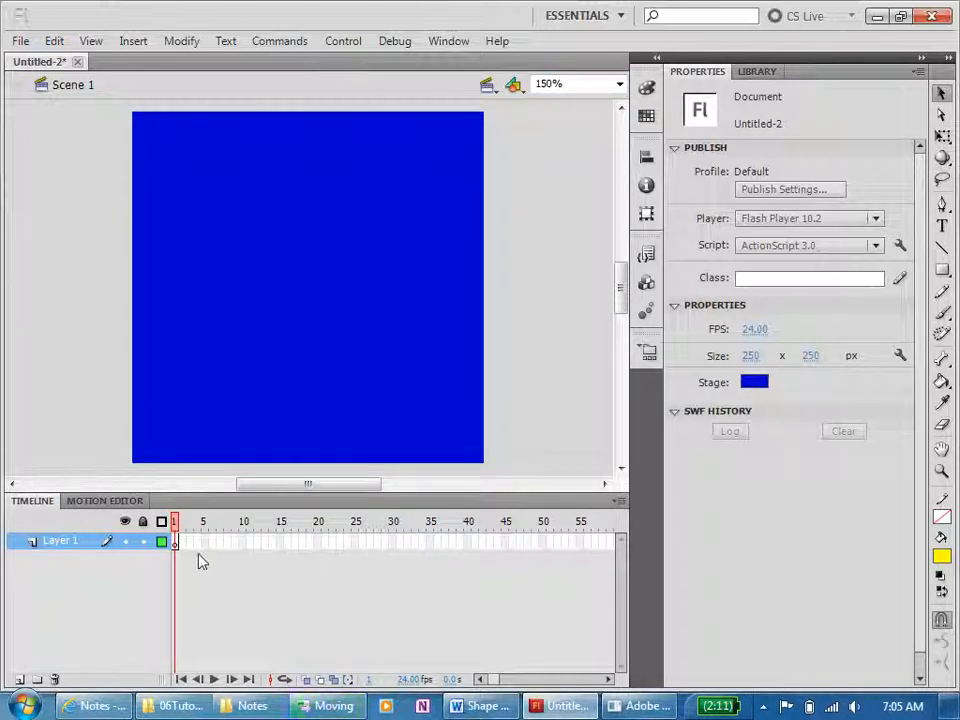
- Check the tutorial and draw a yellow square without stroke, about 121 px wide, near the centre of the stage in frame 1
left_click(478, 705)
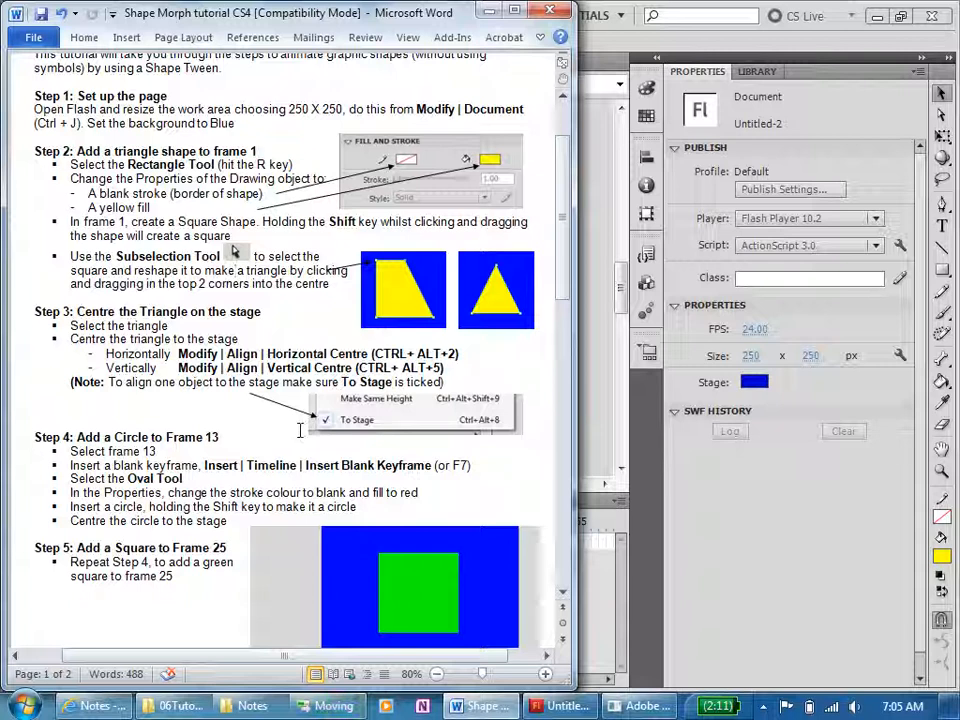
key("alt+Tab")
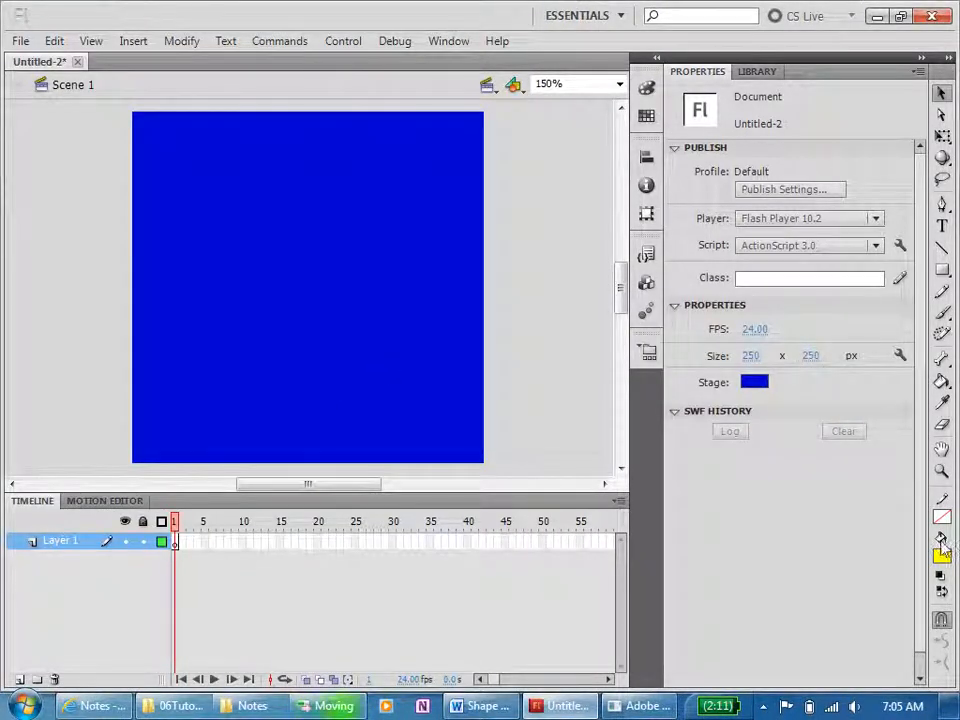
left_click(944, 271)
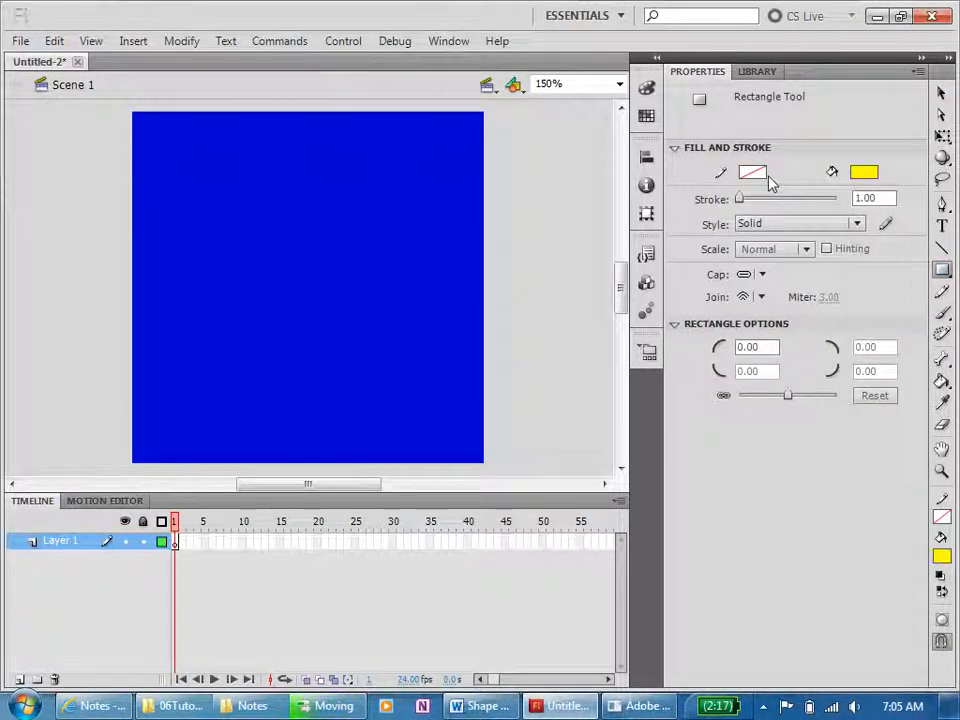
left_click(943, 270)
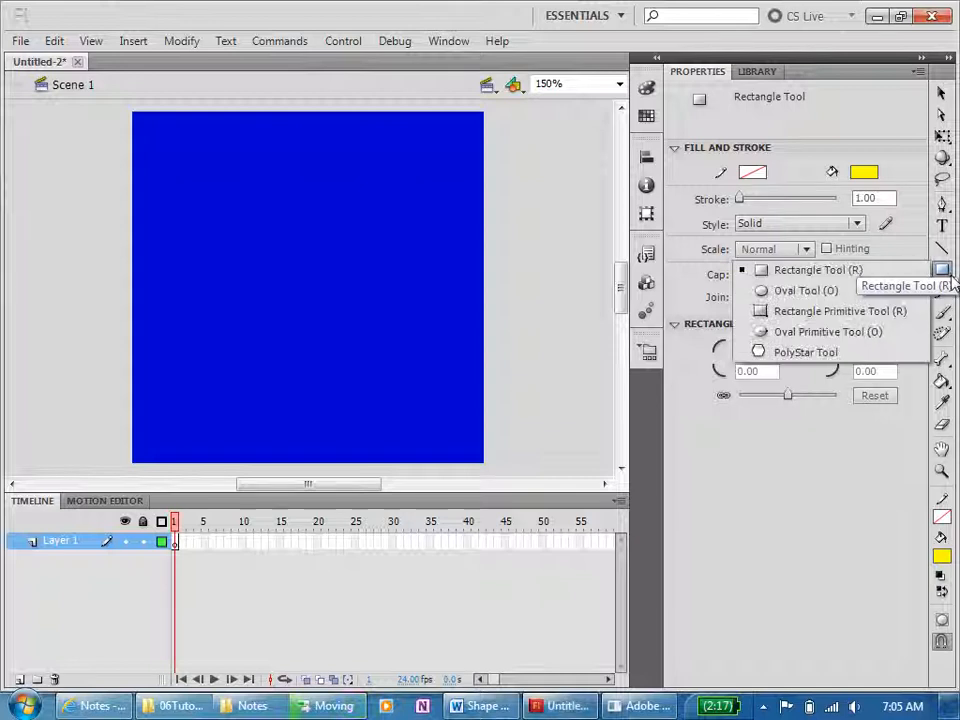
left_click(855, 278)
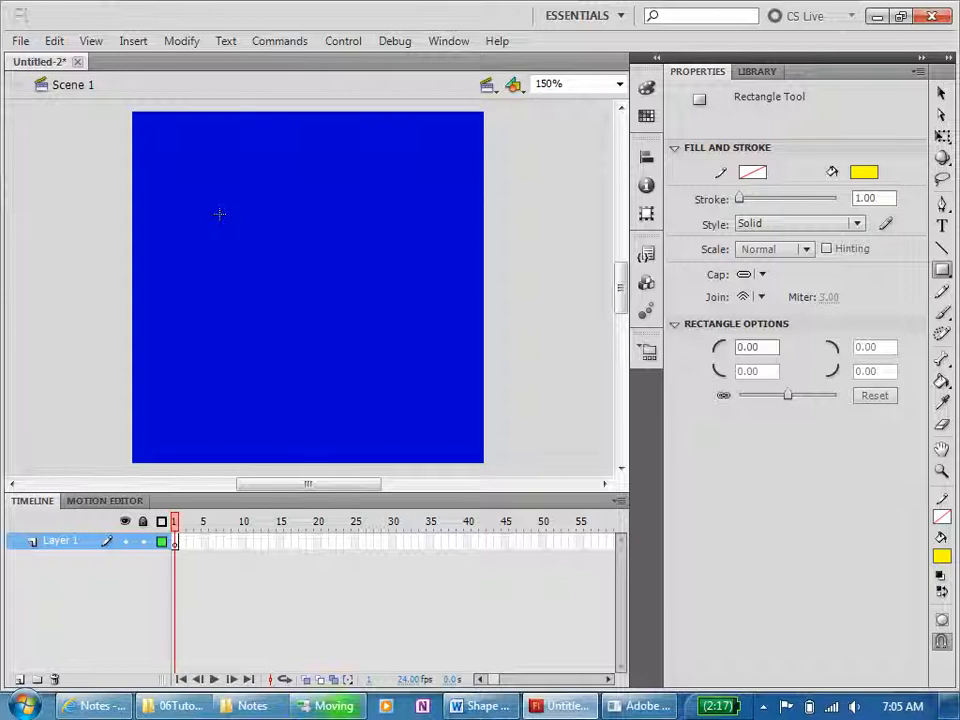
mouse_move(228, 258)
left_mouse_down()
mouse_move(403, 279)
mouse_move(403, 262)
mouse_move(352, 233)
mouse_move(389, 265)
left_mouse_up()
key("shift")
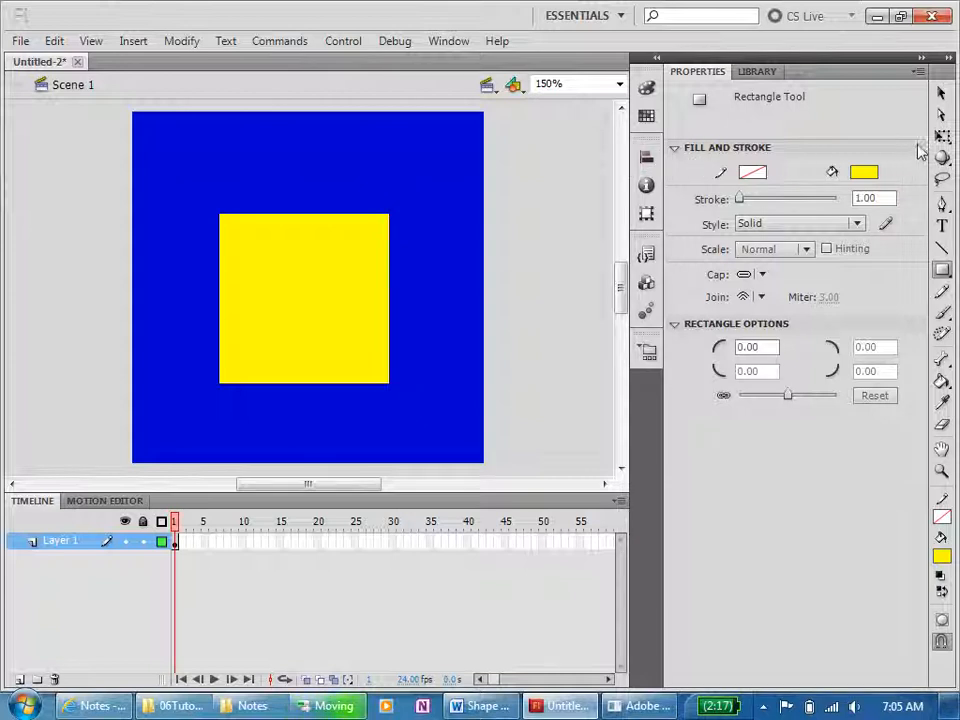
- Reshape the yellow square into a triangle by moving its two upper corners to the middle with the Subselection Tool
left_click(941, 114)
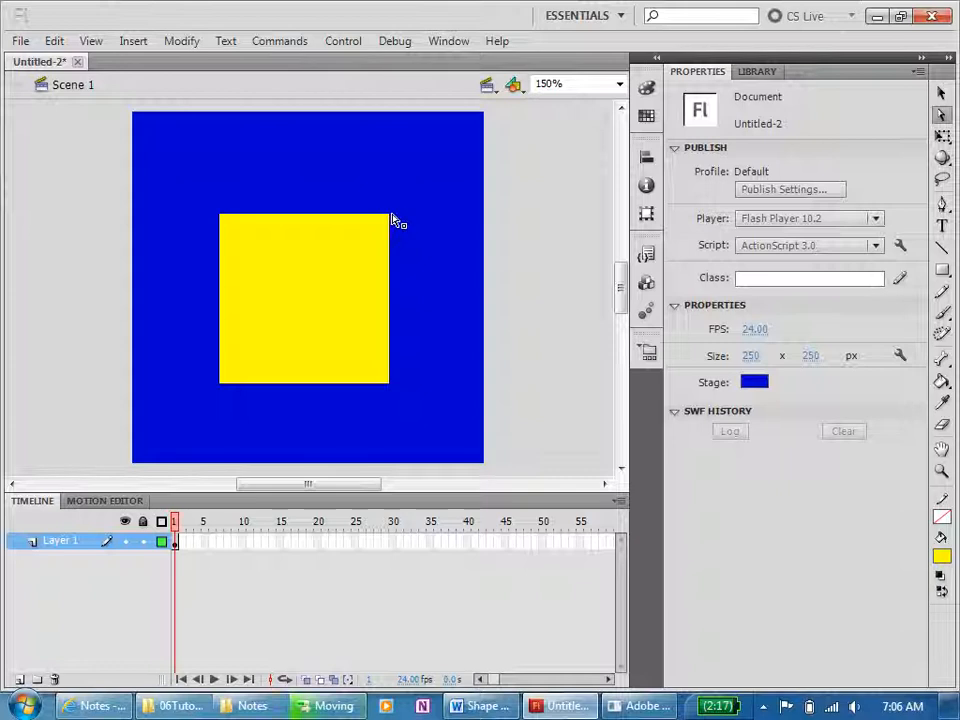
left_click_drag(390, 216, 310, 227)
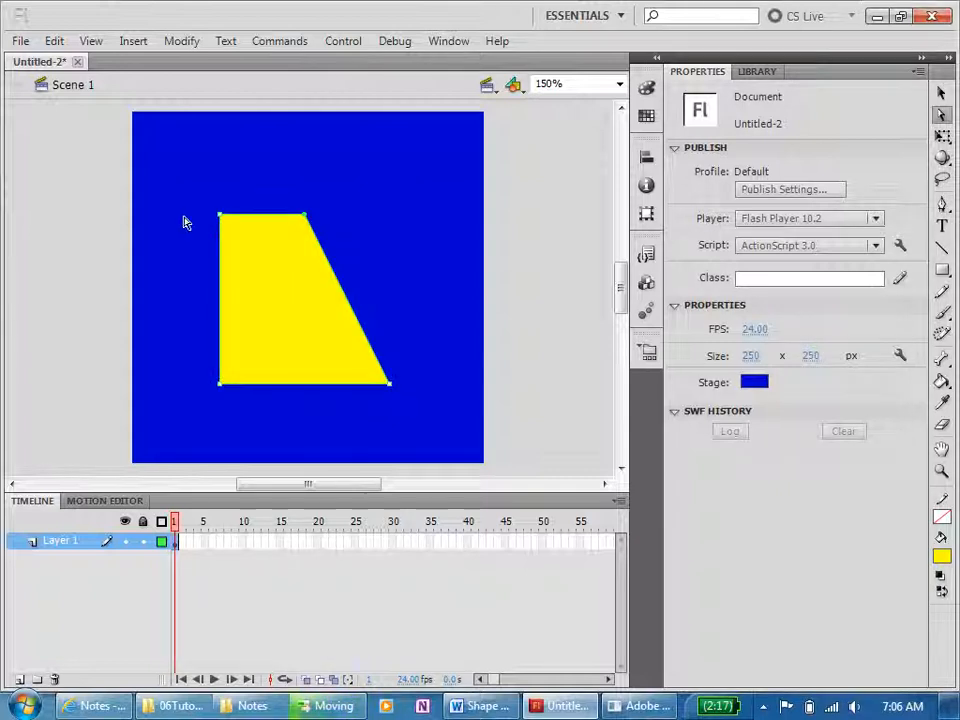
left_click_drag(222, 219, 304, 216)
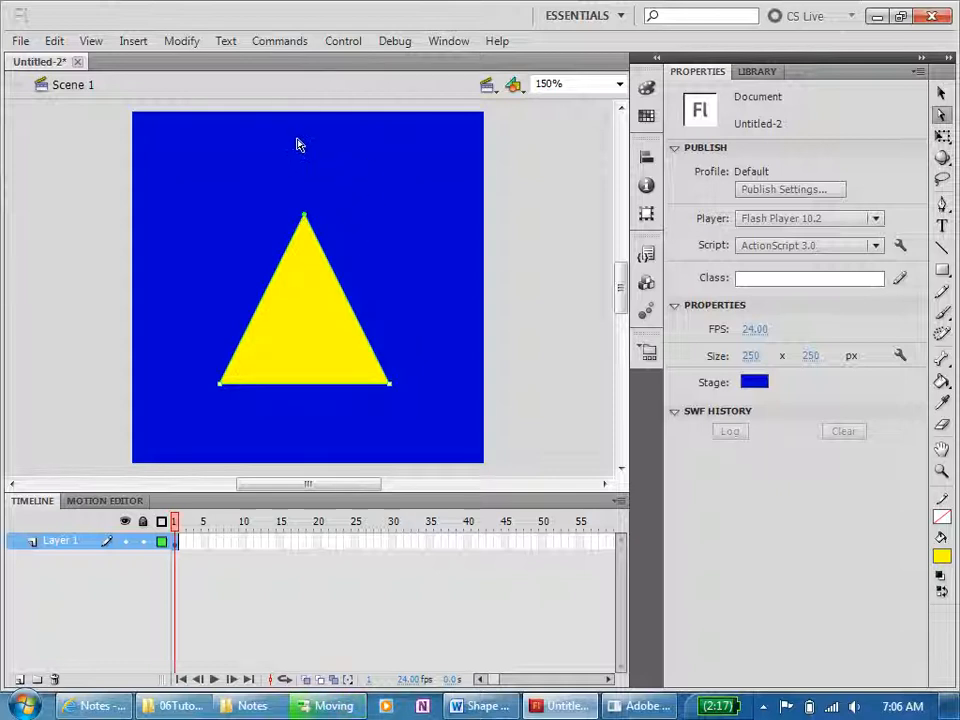
- Centre the triangle horizontally and vertically on the stage
left_click(184, 43)
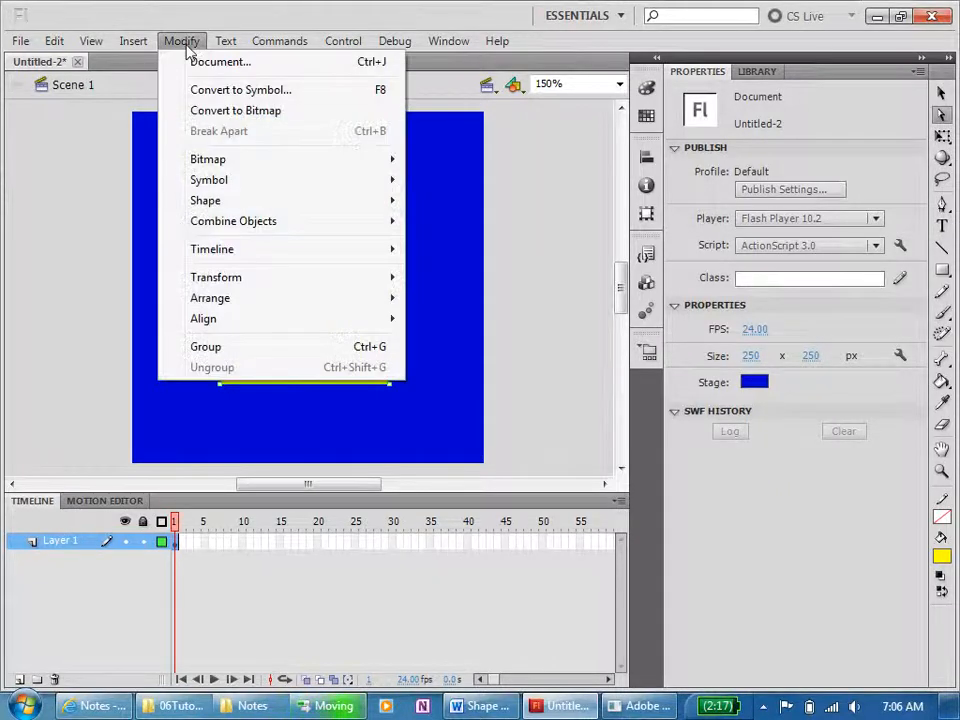
mouse_move(205, 320)
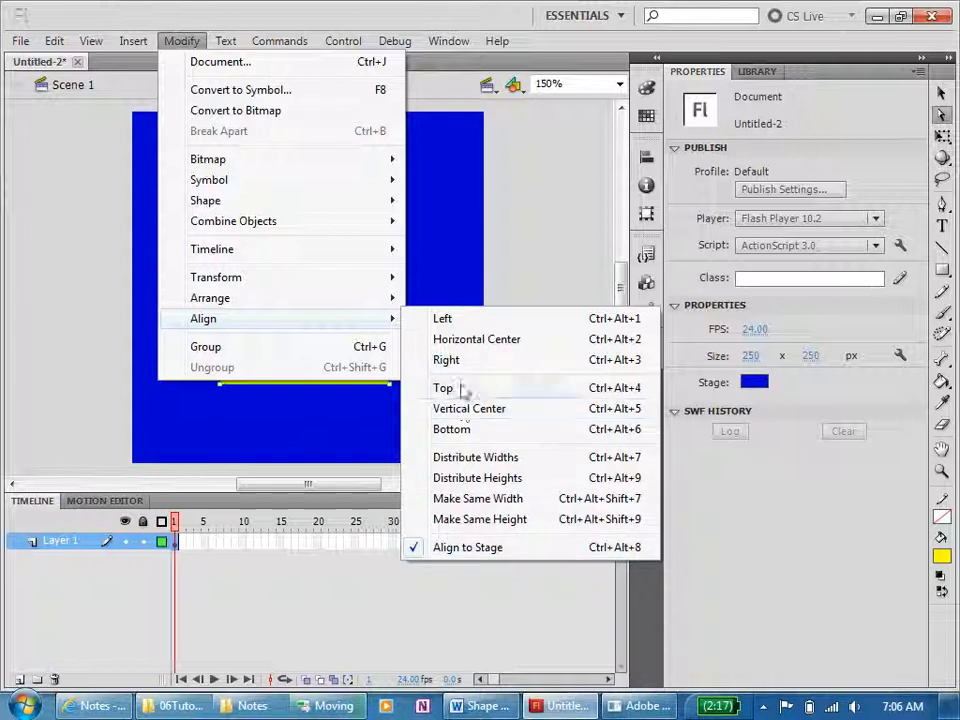
left_click(459, 343)
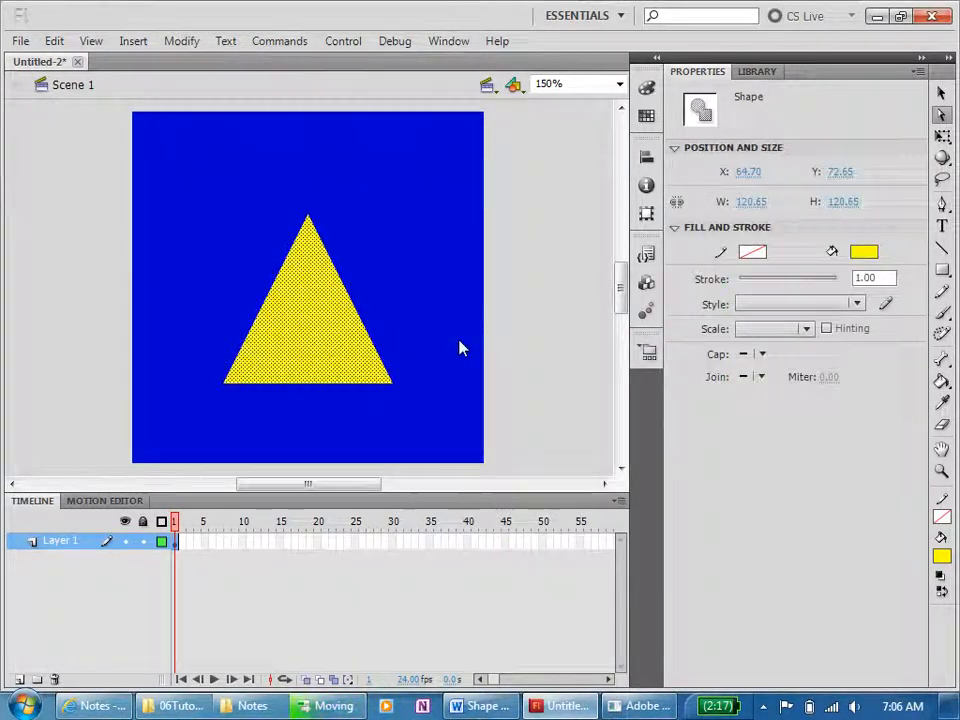
left_click(187, 40)
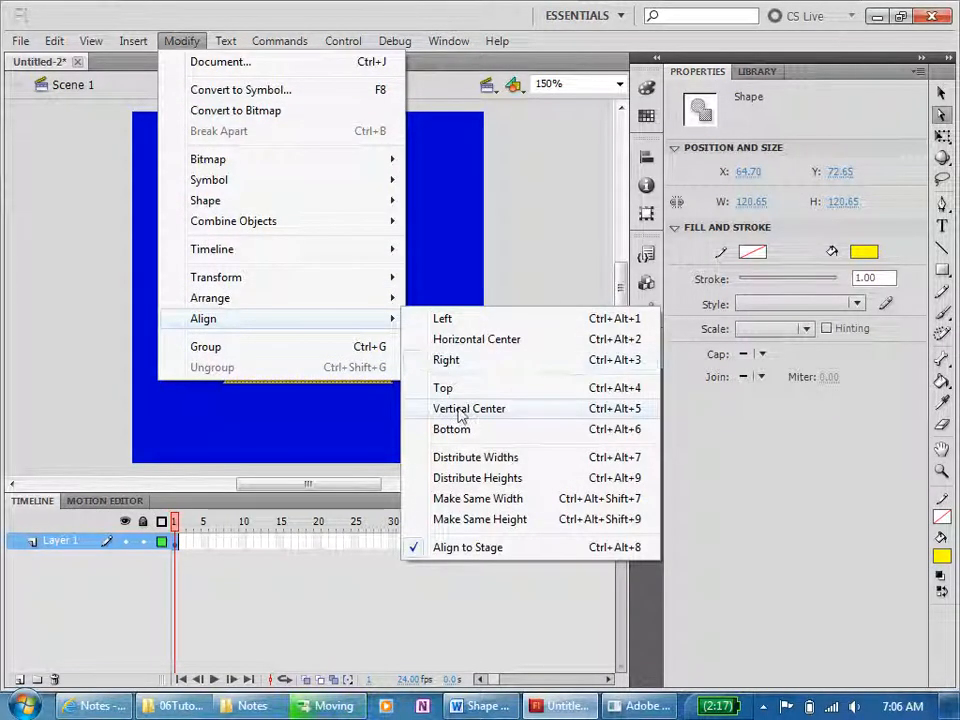
left_click(460, 412)
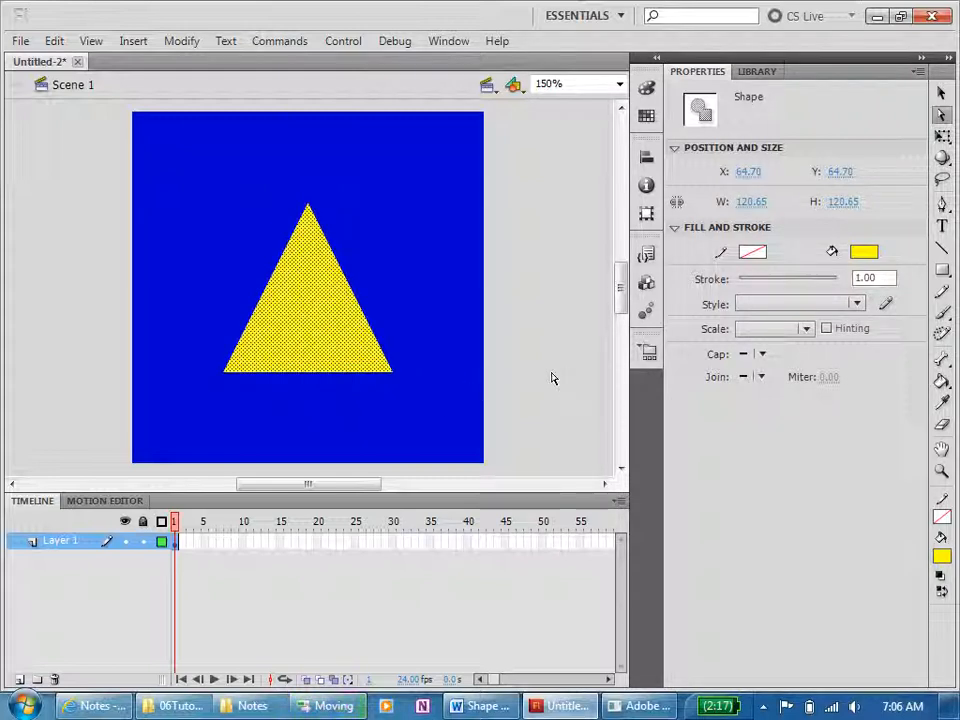
- Check Step 4 of the tutorial and insert a blank keyframe at frame 14 of Layer 1
key("alt+Tab")
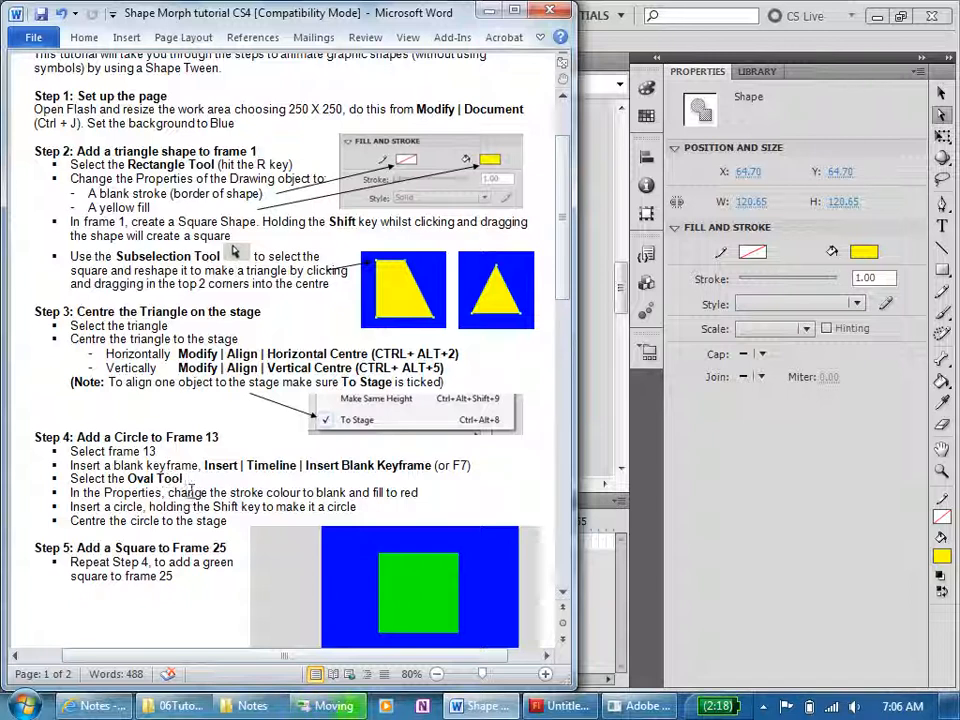
key("alt+Tab")
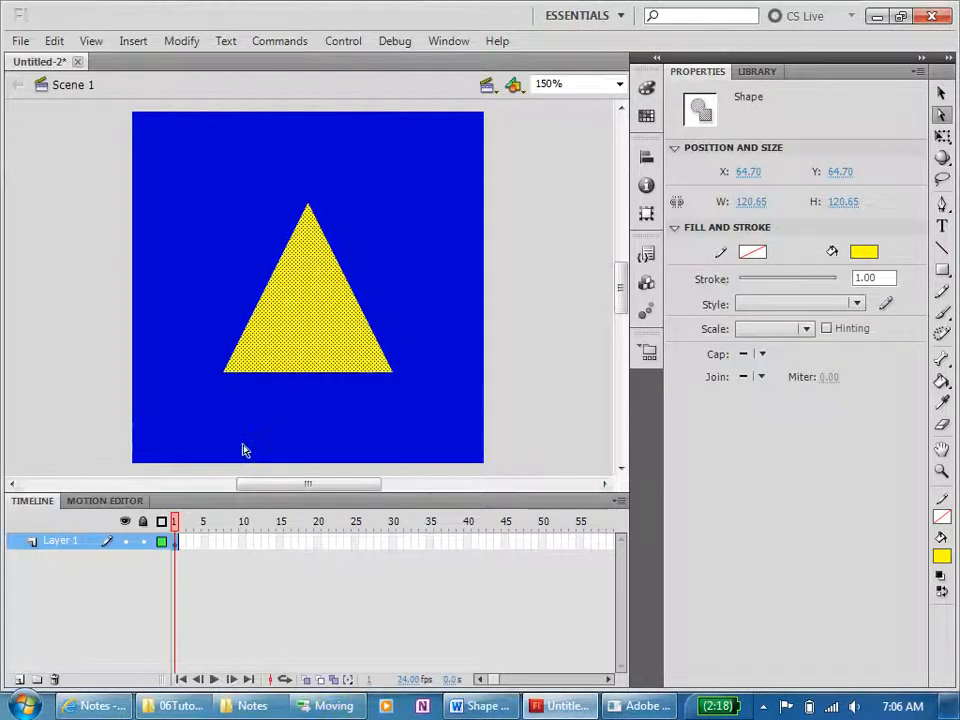
right_click(272, 541)
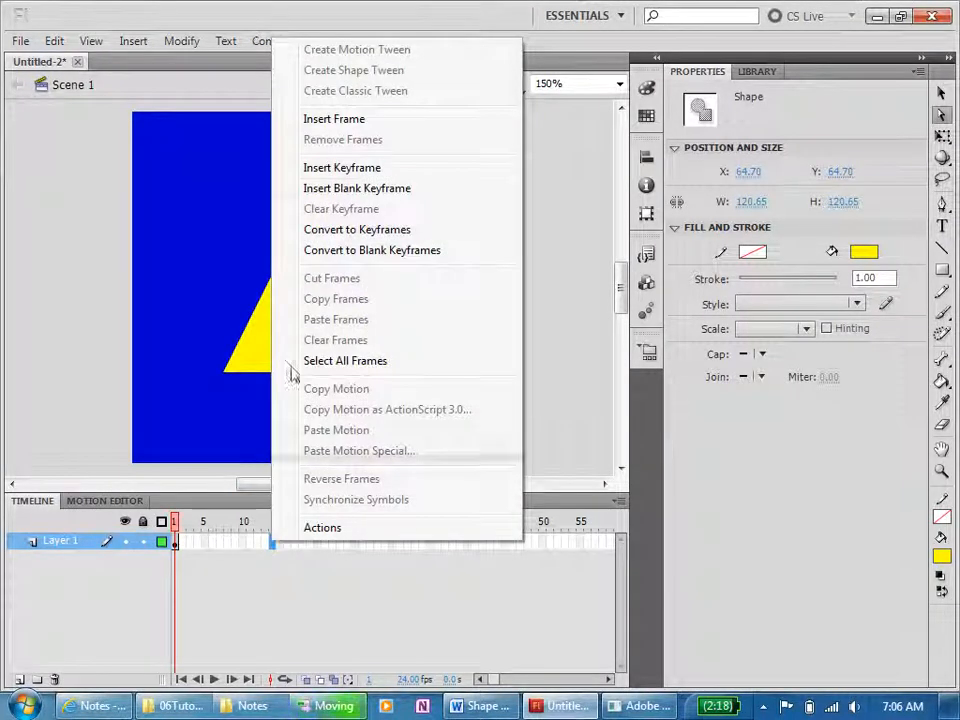
left_click(310, 189)
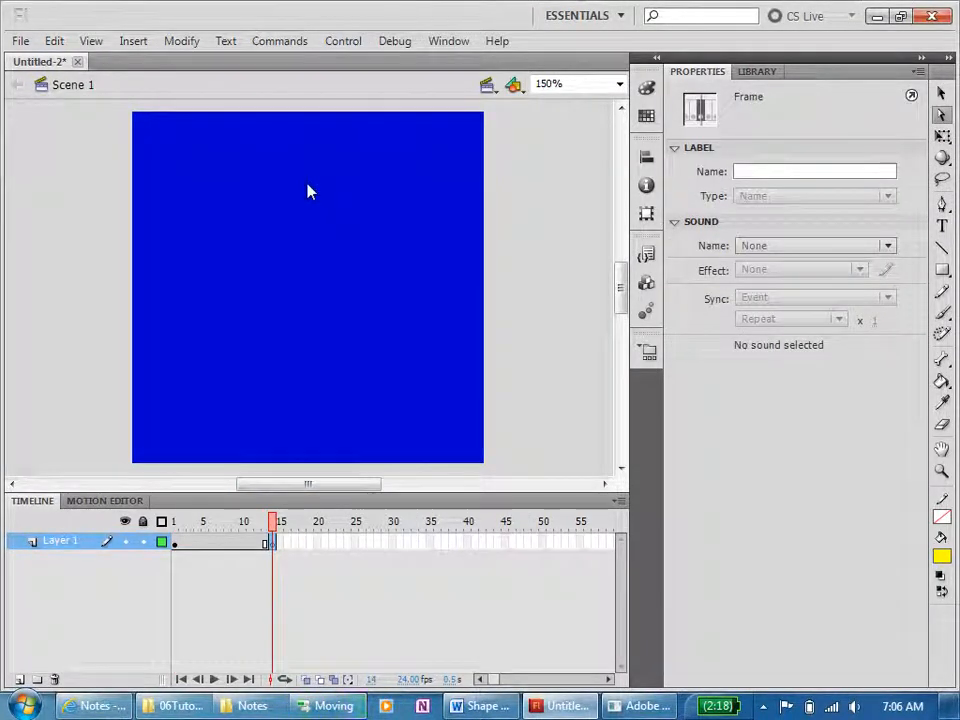
- Draw a green (#00CC33) circle without stroke, about 127 px in diameter, near the centre of the stage in frame 14
left_click(942, 269)
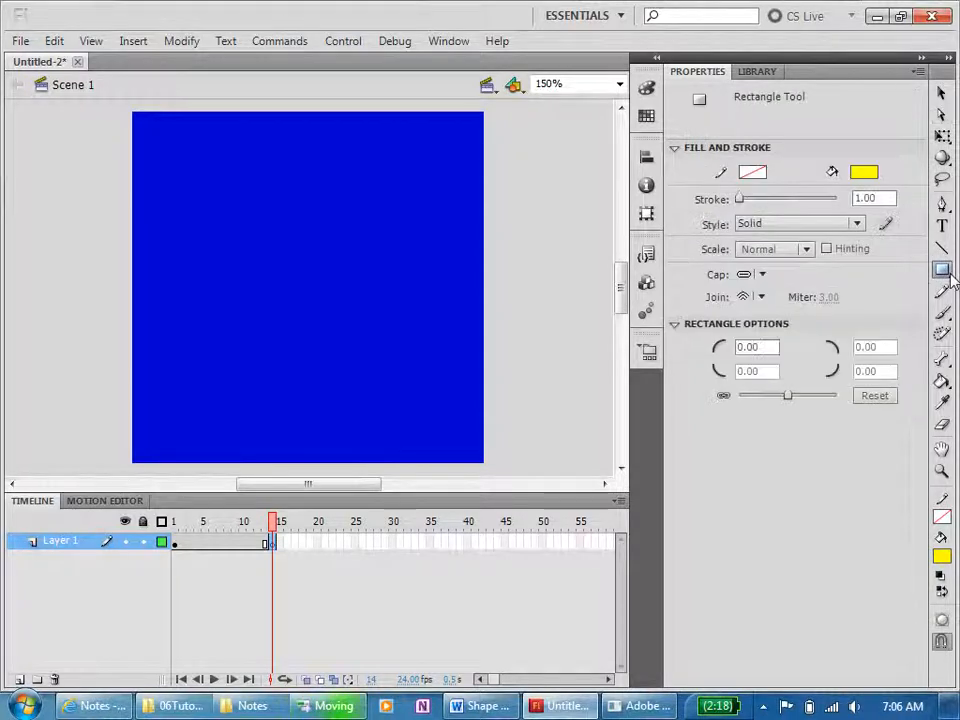
left_click(863, 174)
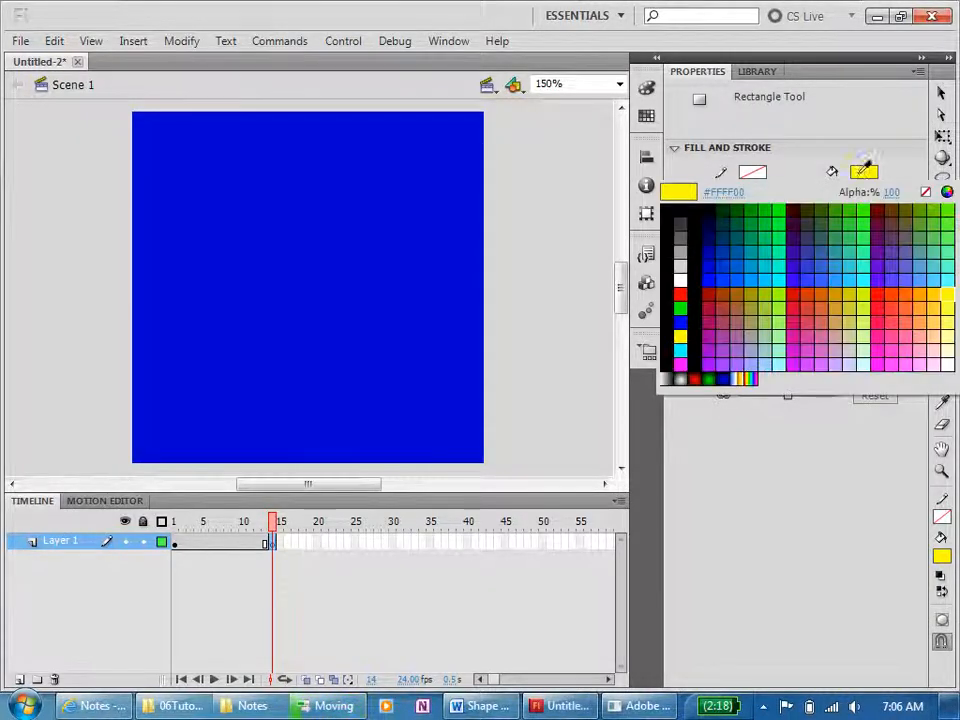
left_click(773, 232)
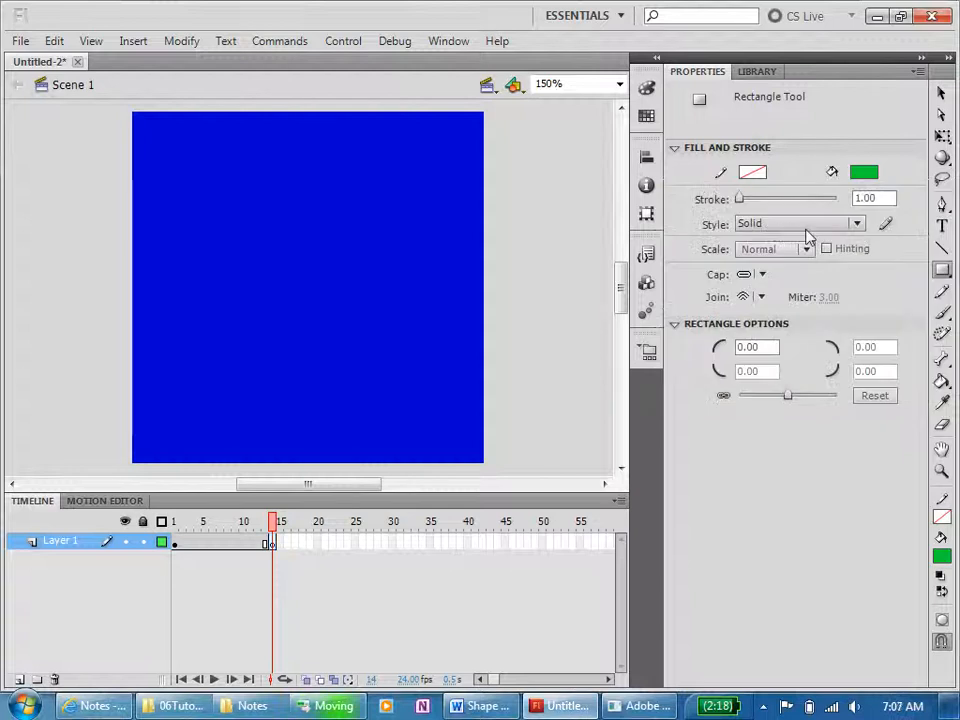
left_click(945, 272)
left_click(800, 290)
left_click_drag(236, 210, 415, 387)
key("shift")
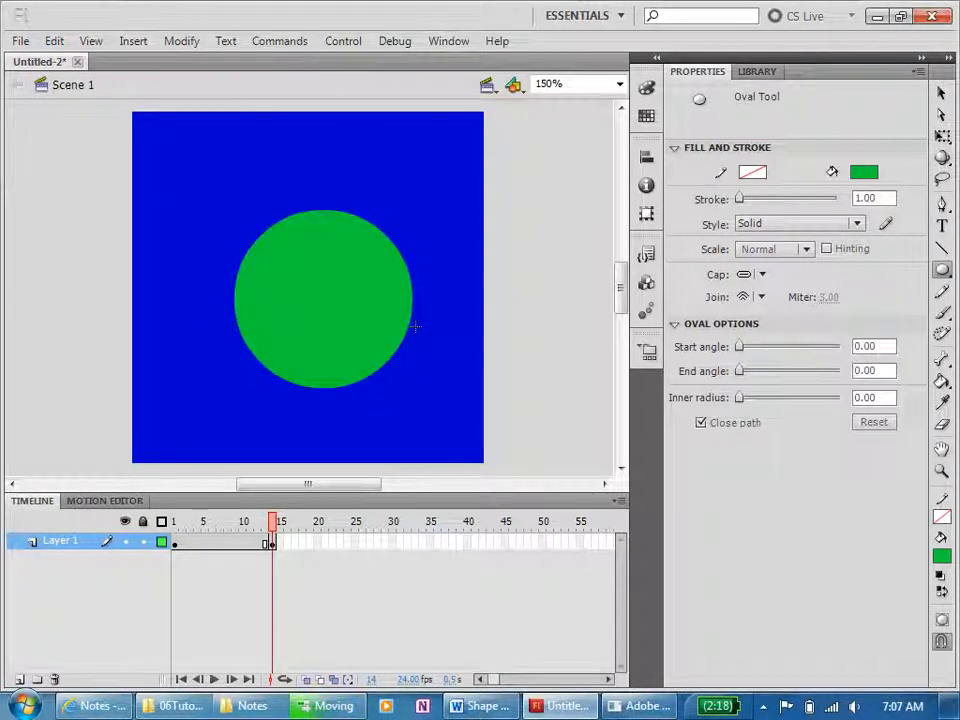
- Centre the green circle horizontally and vertically on the stage
left_click(940, 93)
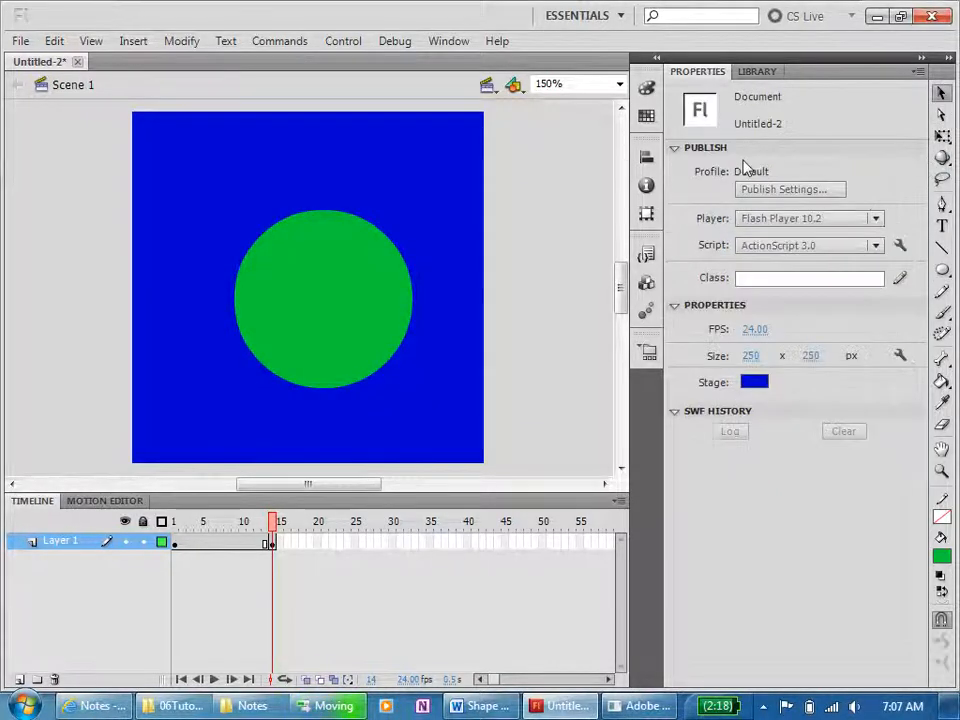
left_click(309, 318)
left_click(183, 41)
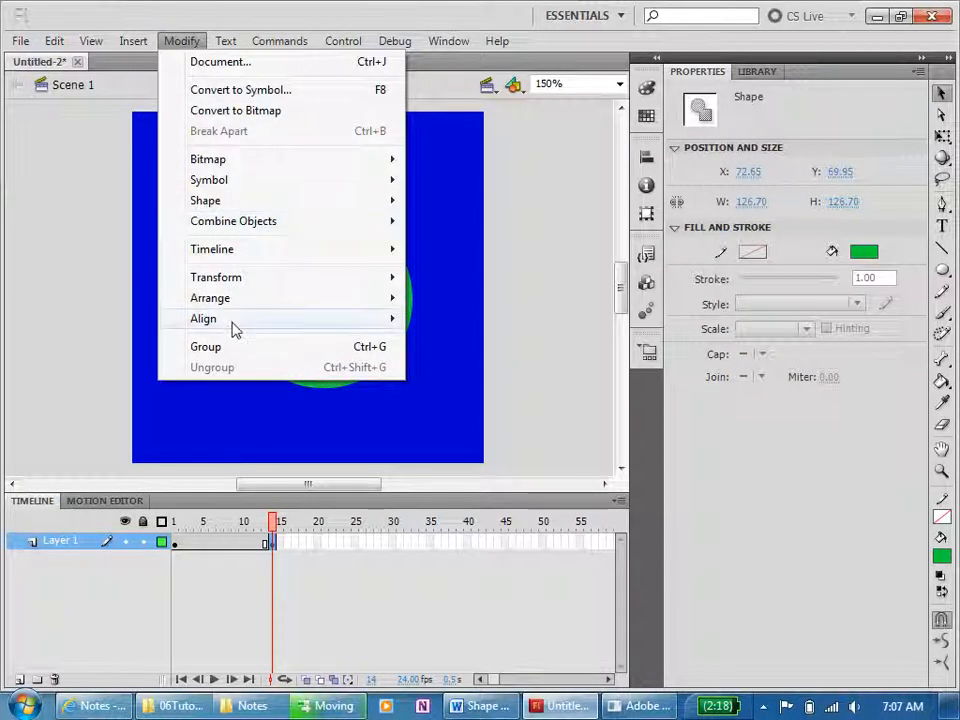
mouse_move(238, 320)
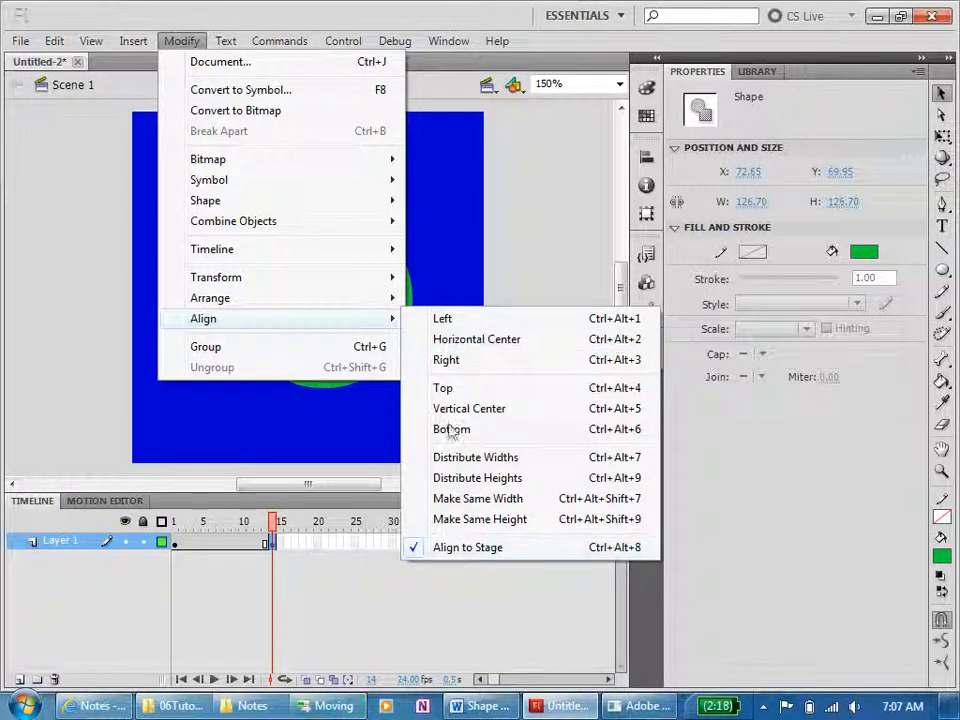
left_click(455, 341)
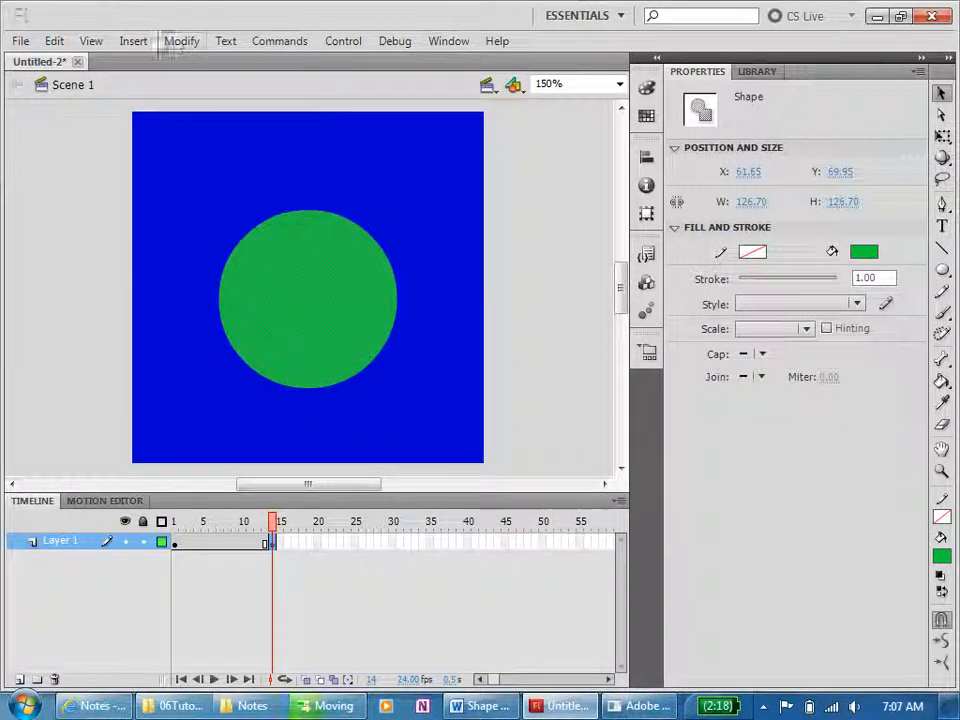
left_click(177, 42)
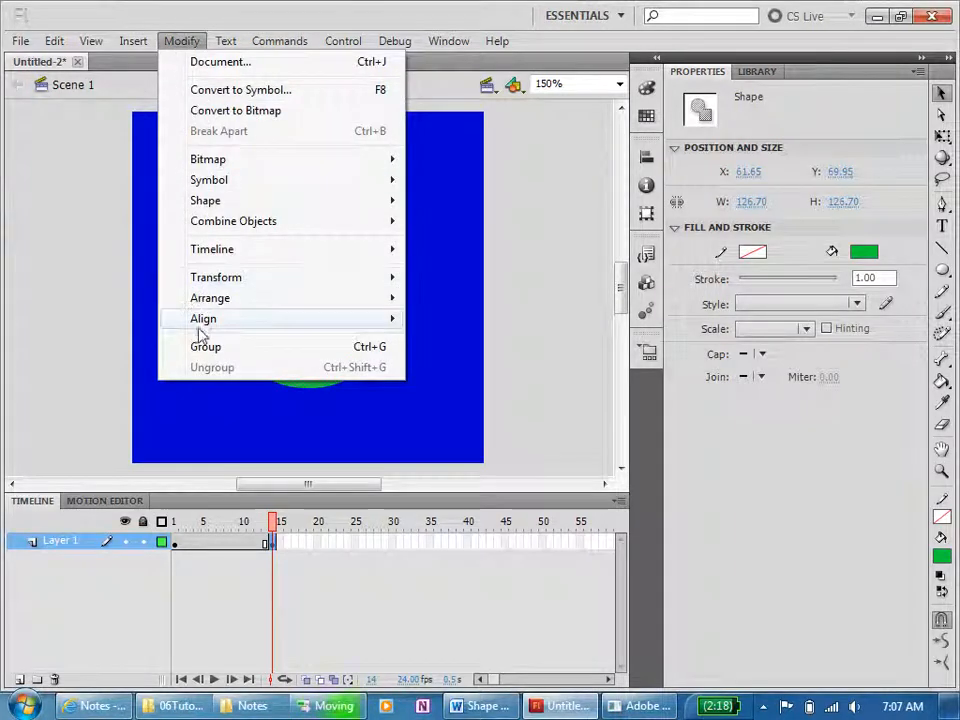
mouse_move(298, 326)
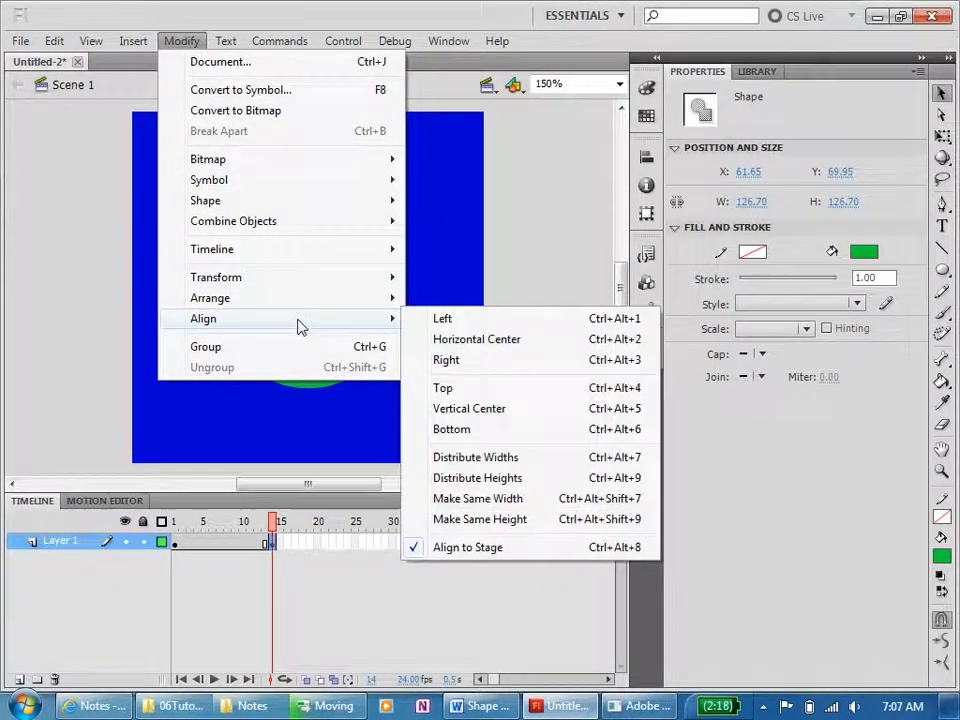
left_click(450, 410)
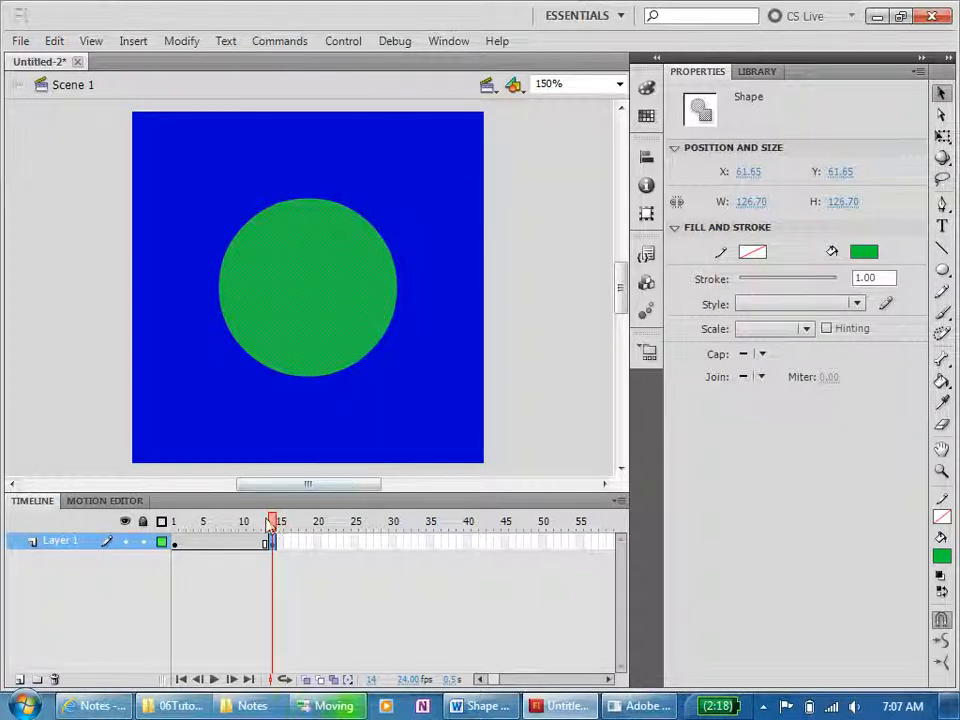
mouse_move(273, 521)
left_mouse_down()
mouse_move(171, 522)
mouse_move(275, 532)
left_mouse_up()
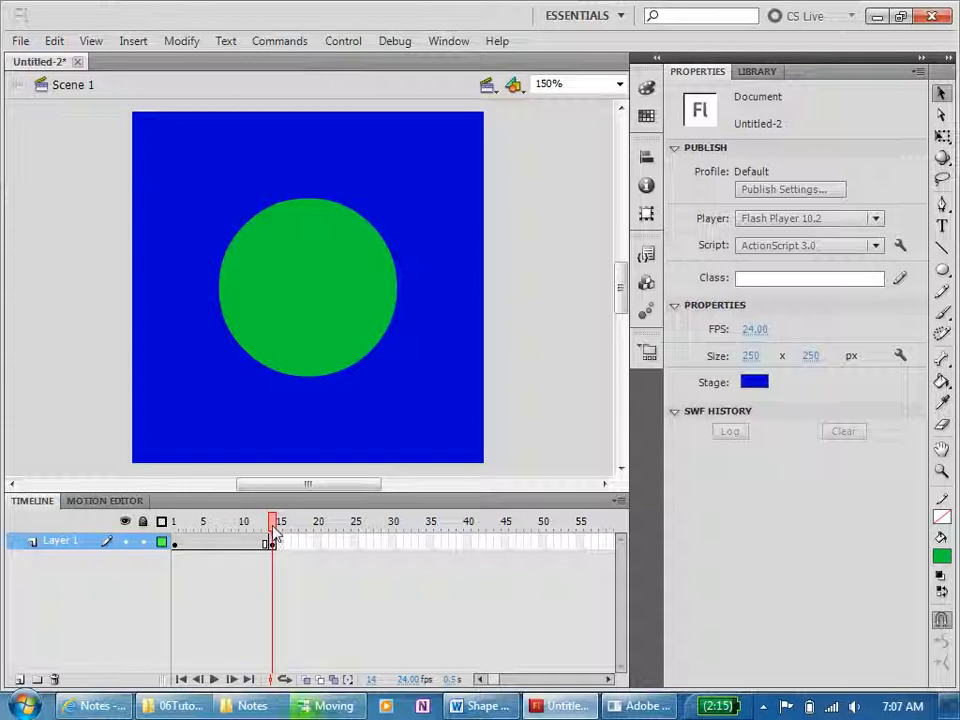
- Check Steps 4 and 5 of the Word tutorial, and change the circle's fill to red in Flash
key("alt+Tab")
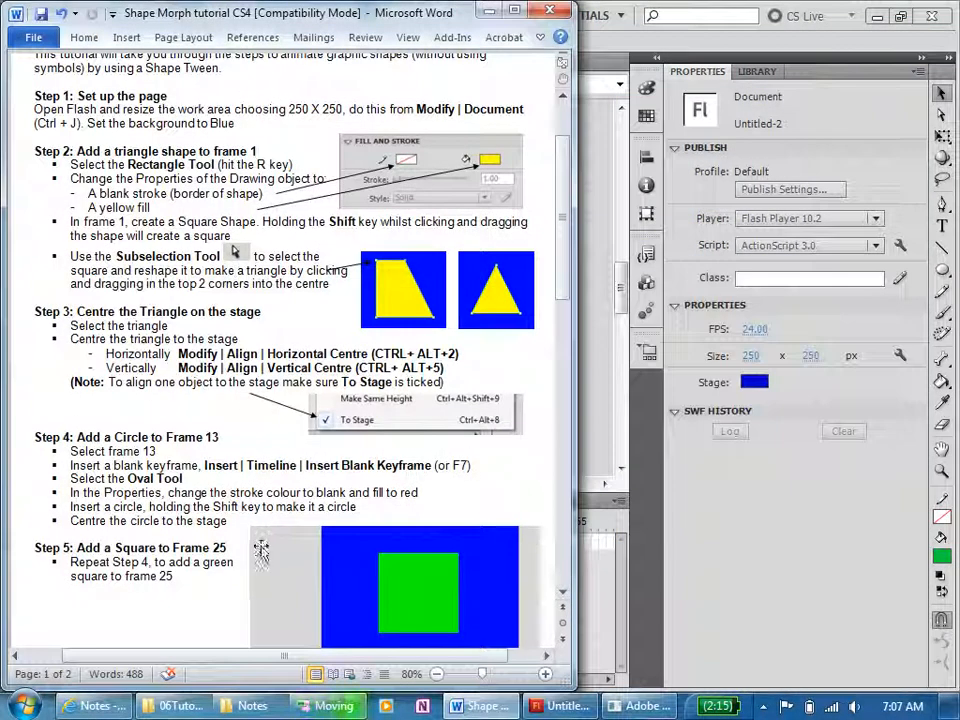
left_click(149, 563)
type(",")
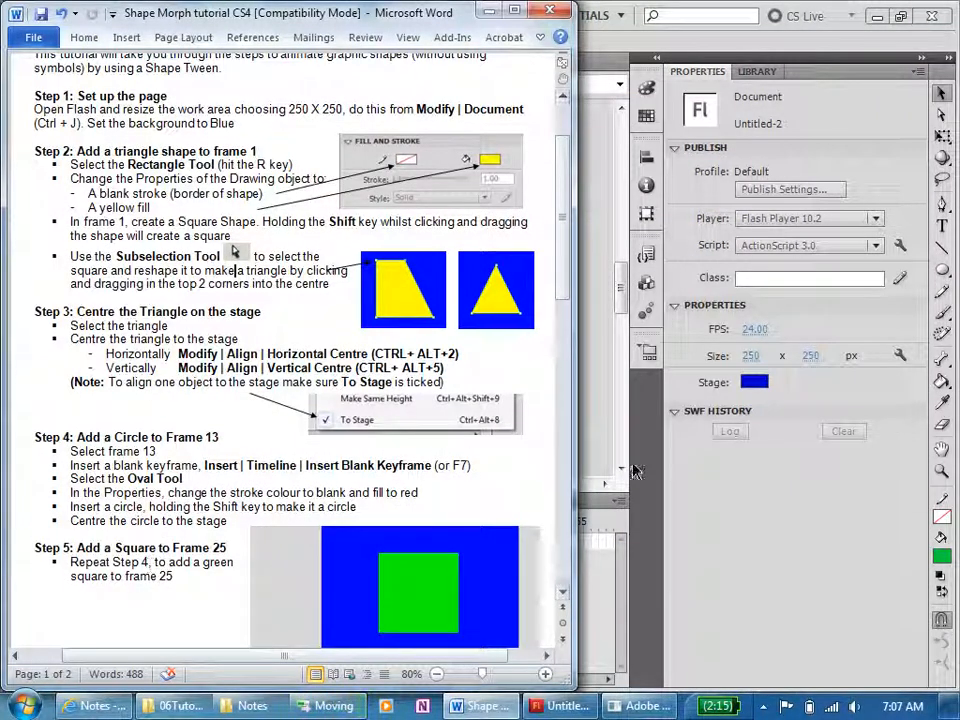
left_click_drag(568, 280, 569, 343)
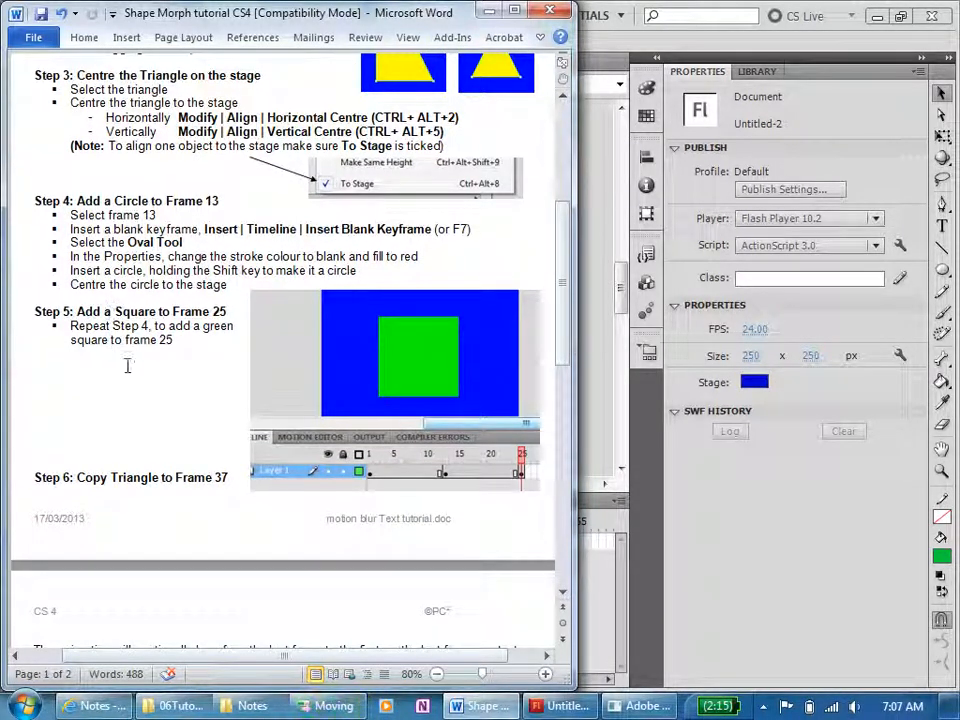
key("alt+Tab")
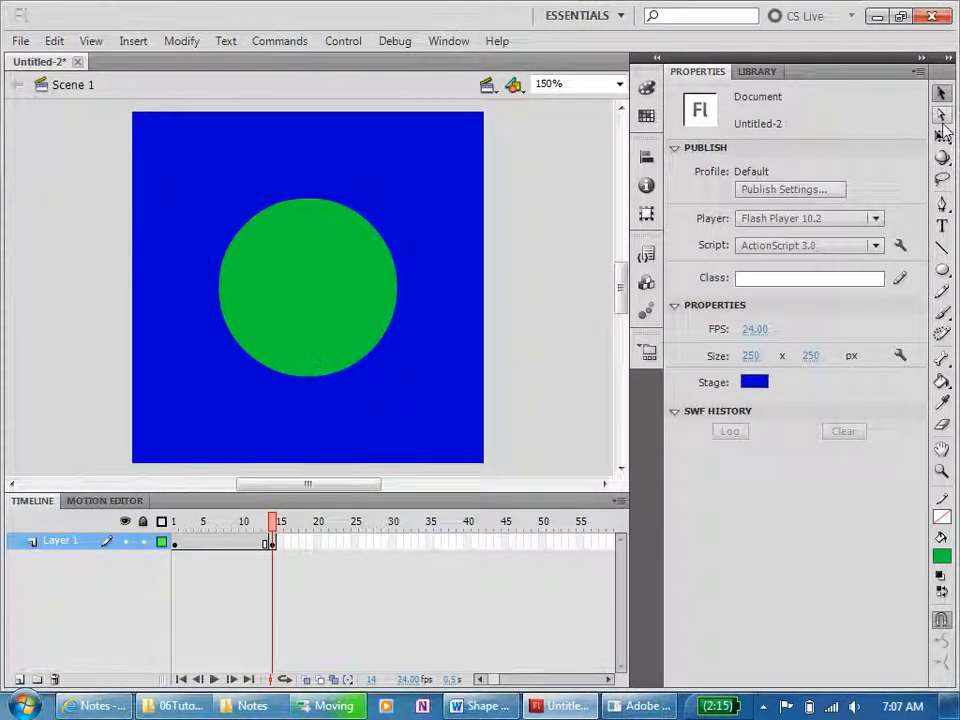
left_click(307, 305)
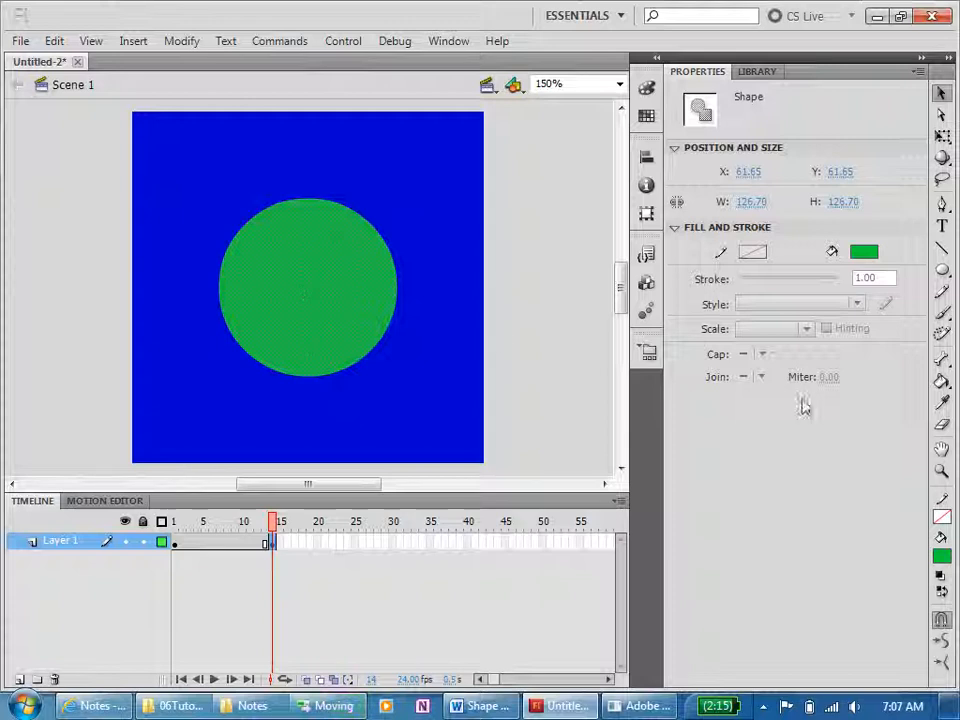
left_click(942, 557)
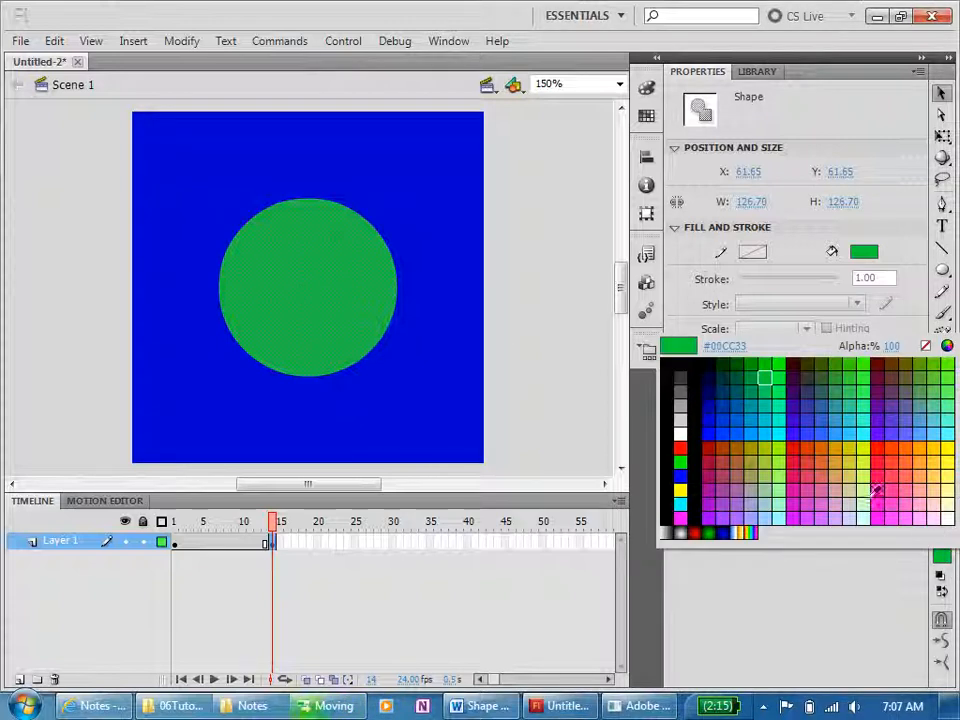
left_click(792, 454)
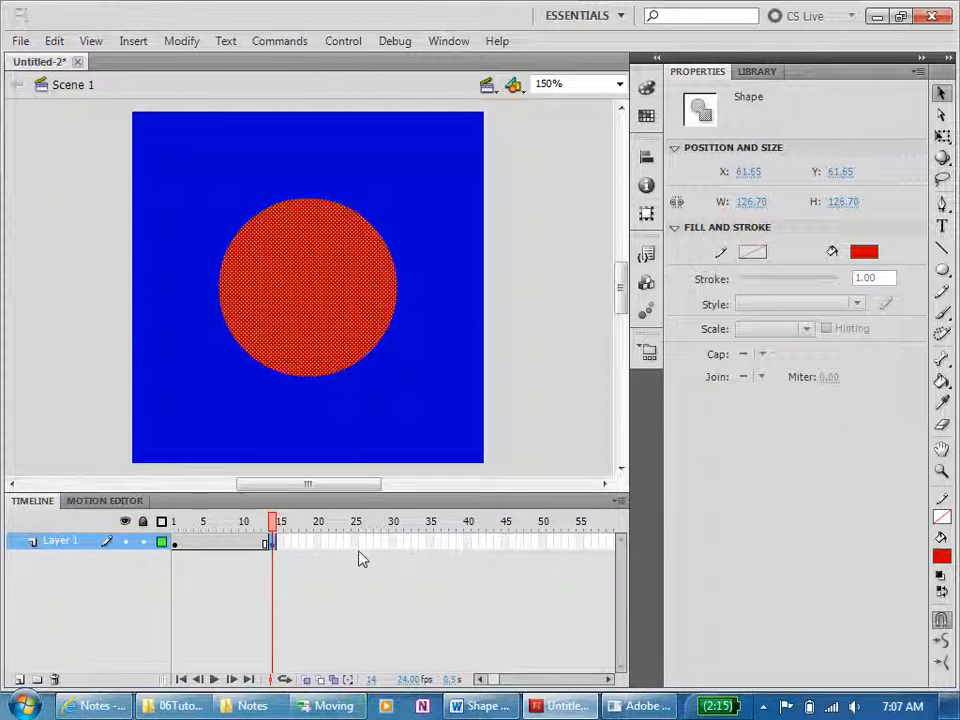
- Recheck Step 5 of the Word tutorial and insert a blank keyframe at frame 25 of Layer 1 in Flash
key("alt+Tab")
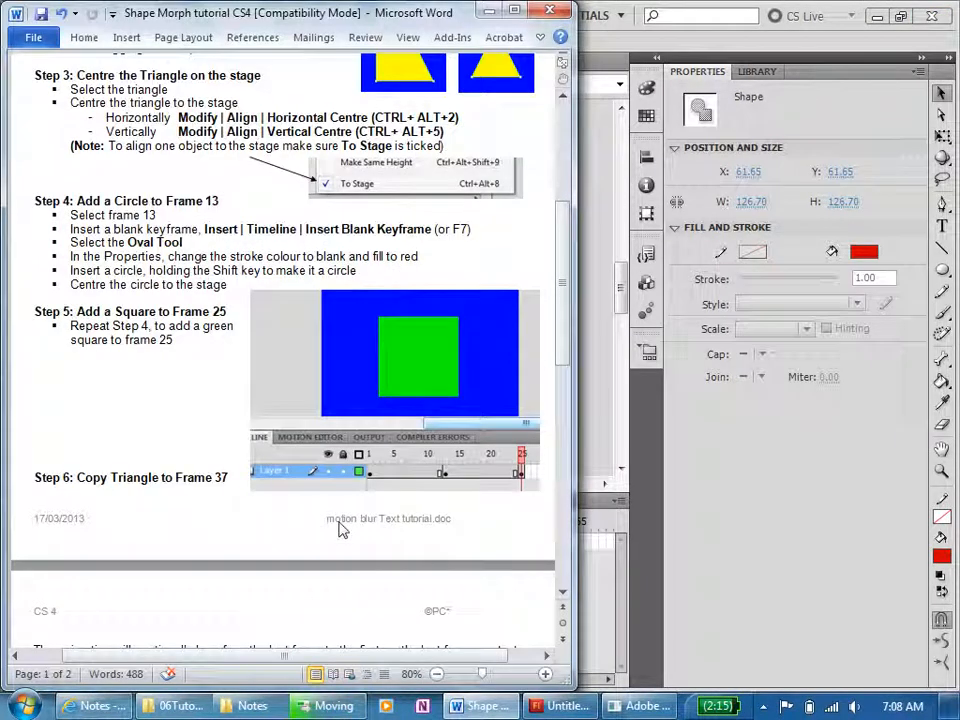
key("alt+Tab")
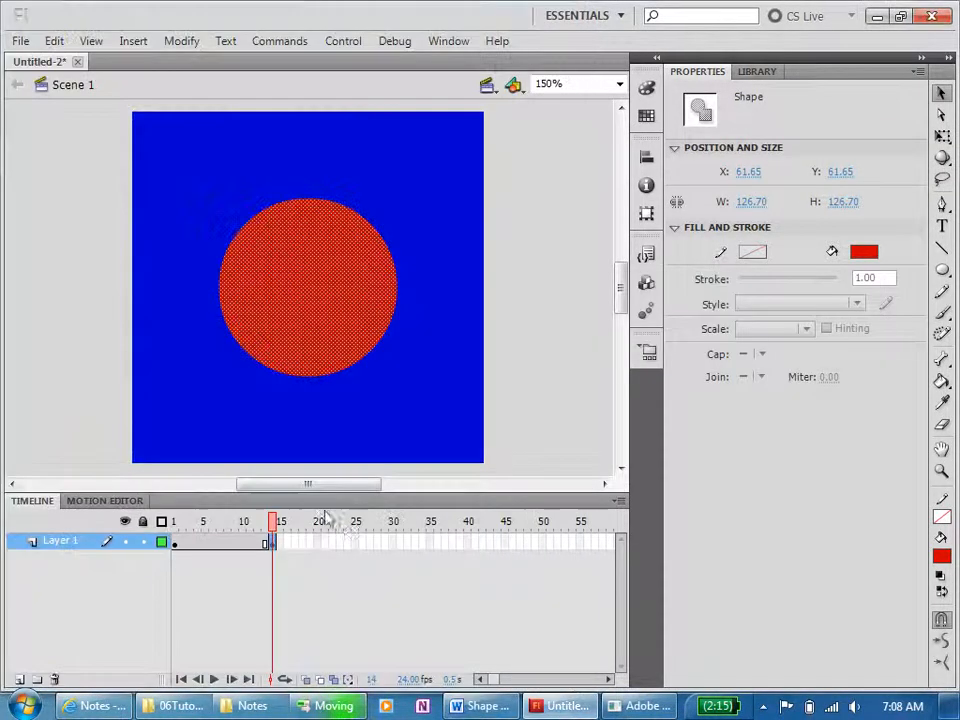
right_click(355, 546)
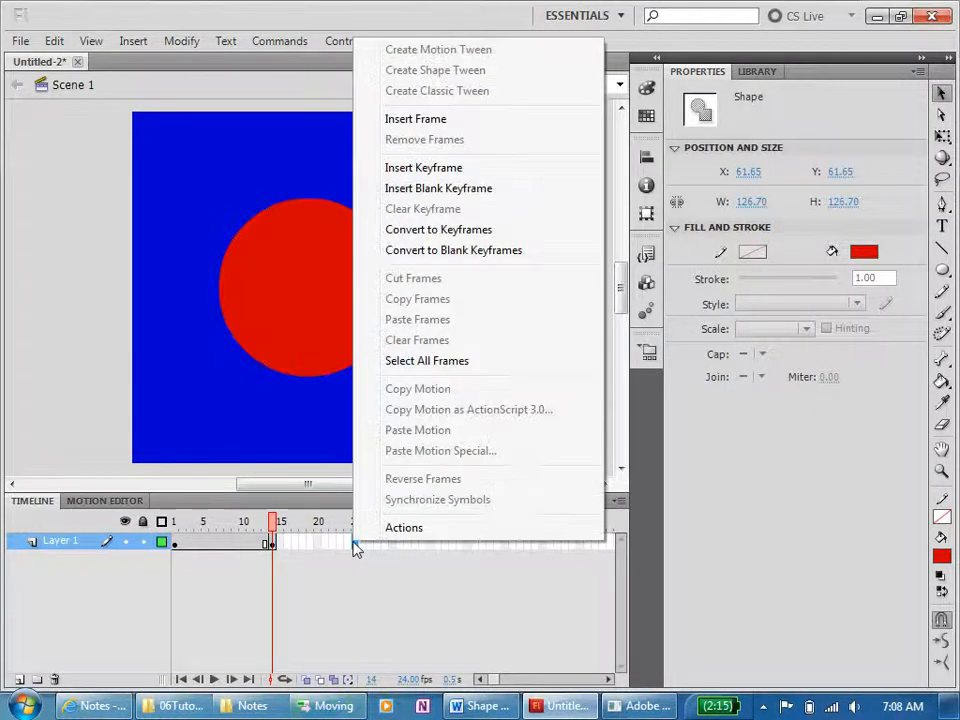
left_click(395, 189)
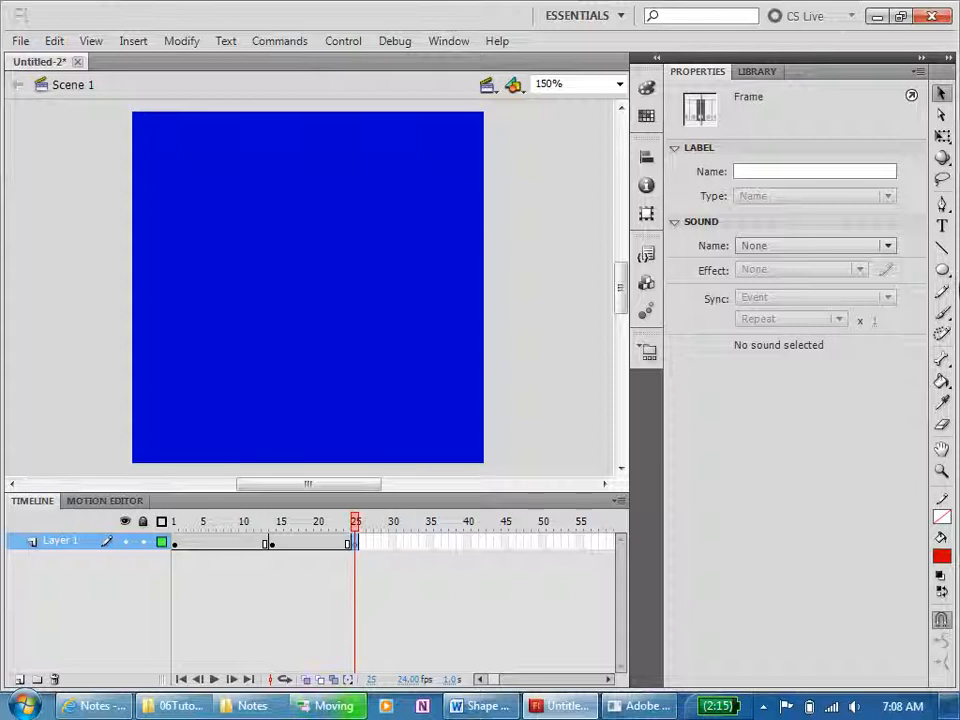
- Draw a green square without stroke, about 134 px wide, near the centre of the stage in frame 25
left_click(945, 270)
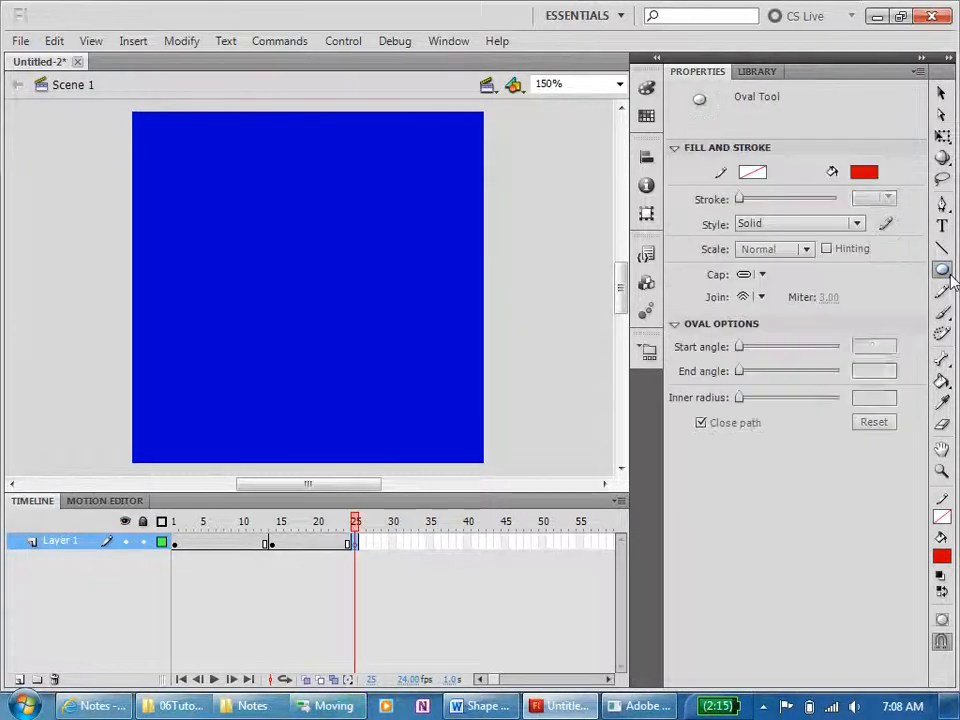
left_click(876, 178)
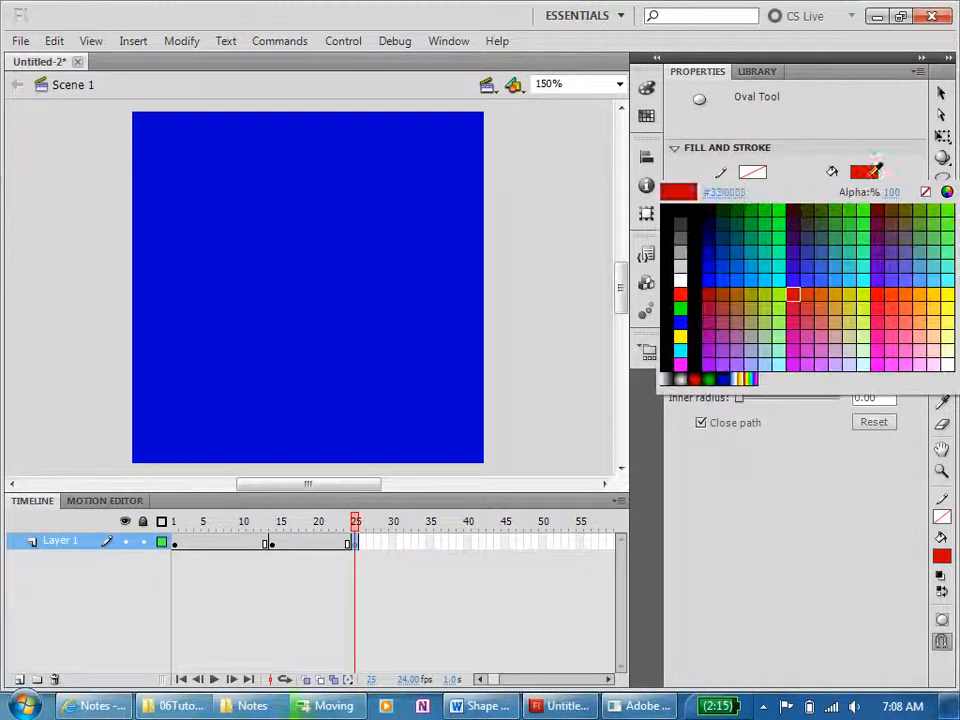
left_click(766, 218)
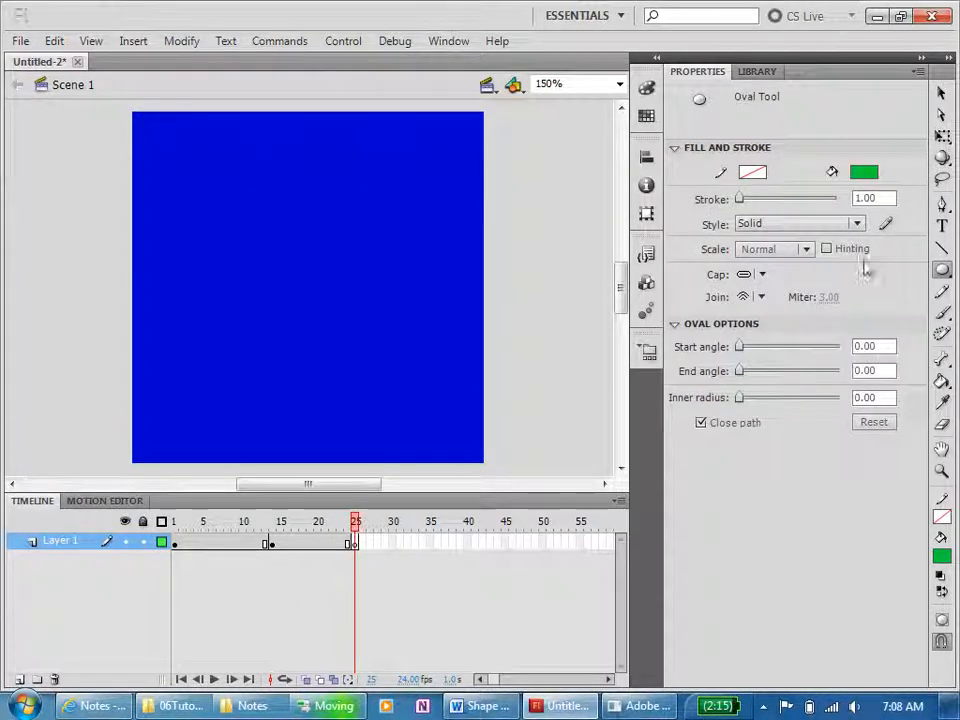
left_click(945, 280)
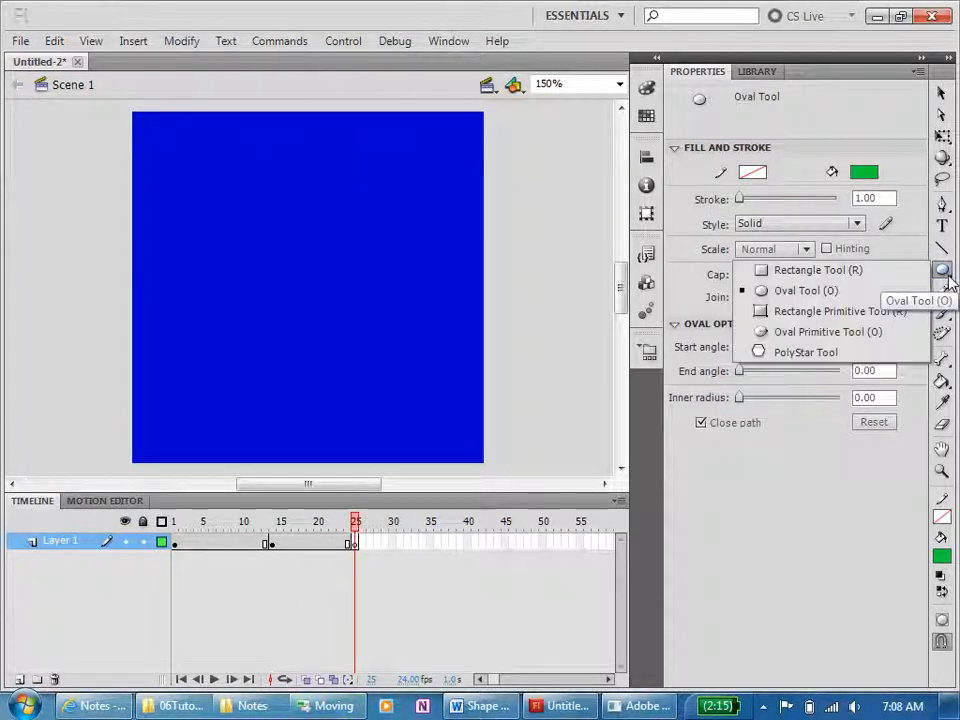
left_click(884, 272)
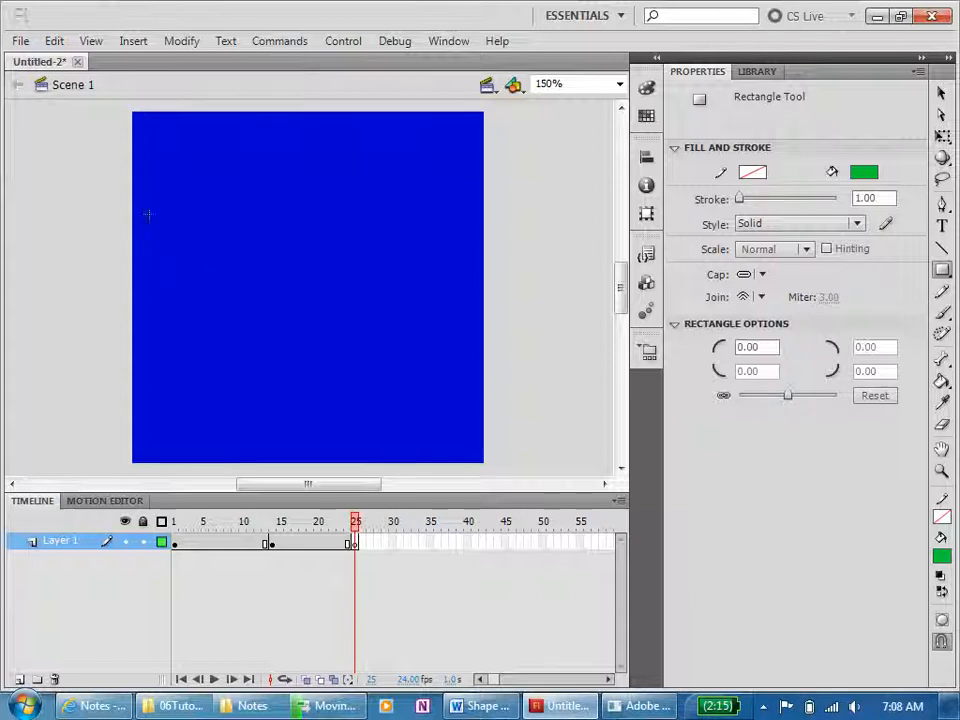
left_click_drag(188, 198, 375, 387)
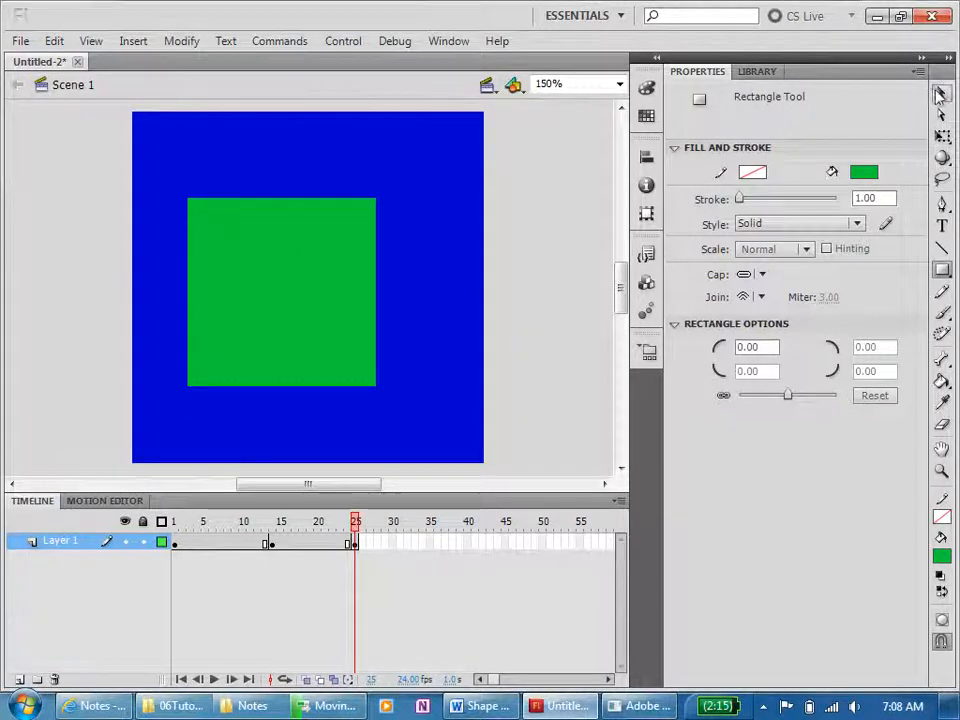
- Centre the green square horizontally and vertically on the stage
left_click(940, 93)
left_click(289, 240)
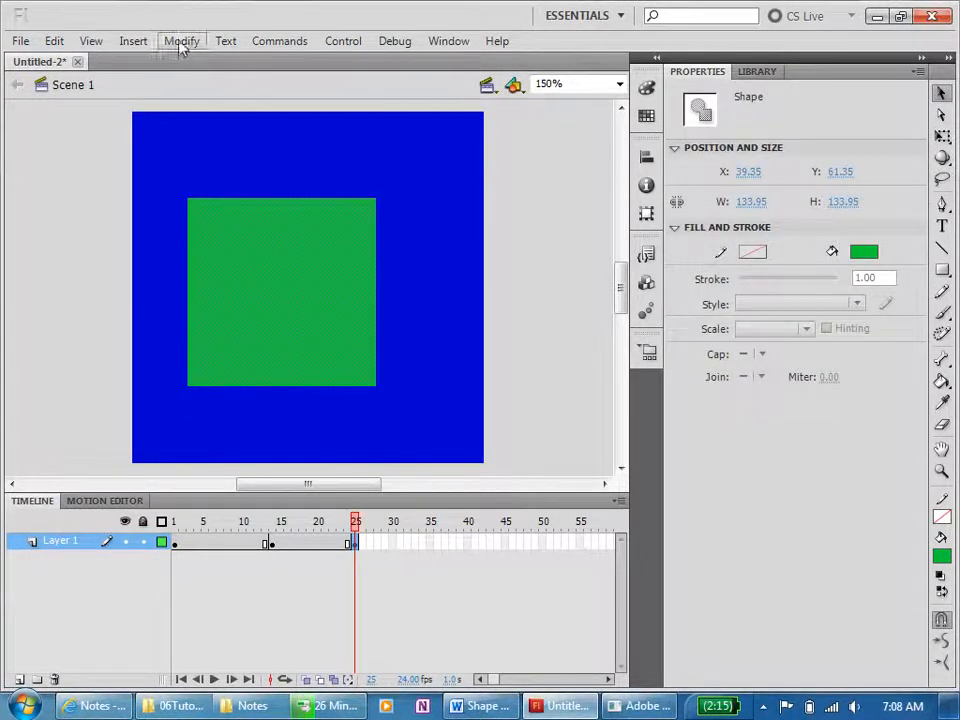
left_click(181, 41)
mouse_move(215, 322)
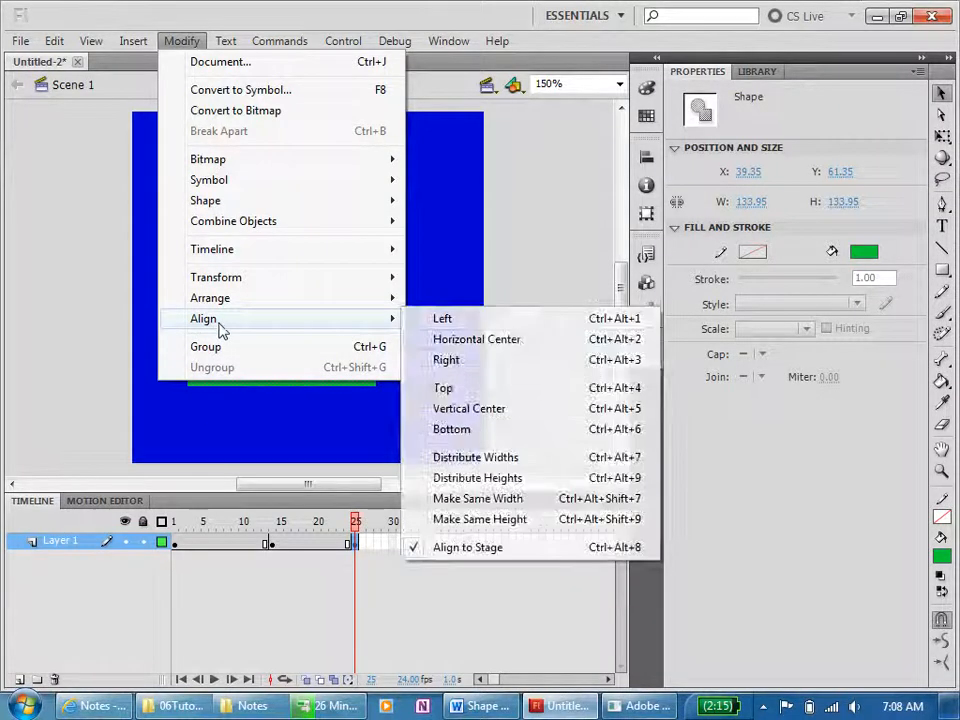
left_click(523, 340)
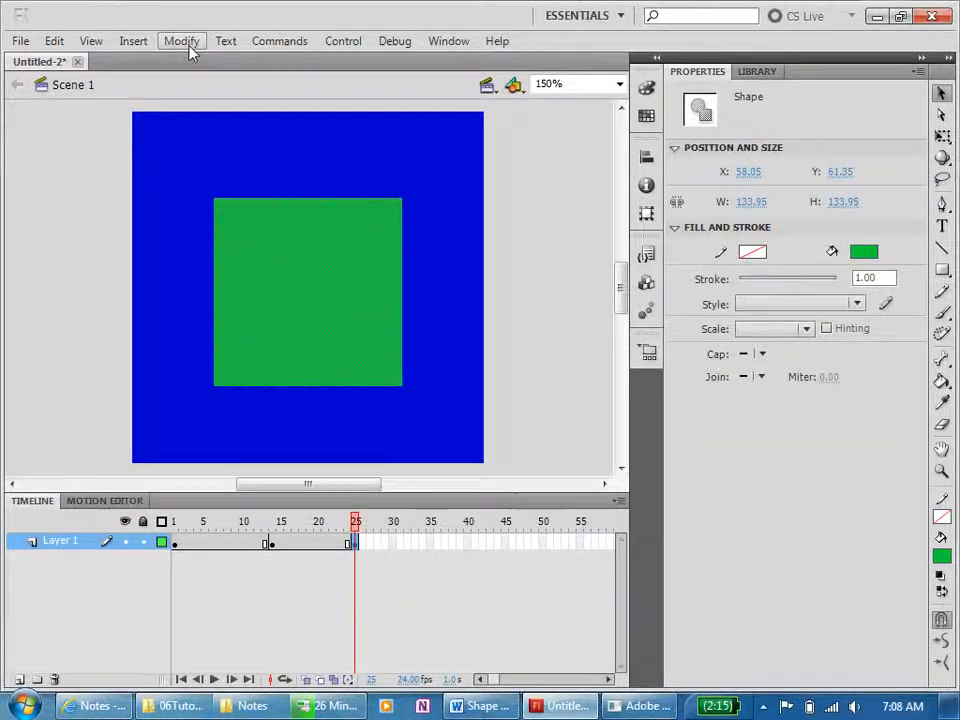
left_click(190, 46)
mouse_move(366, 331)
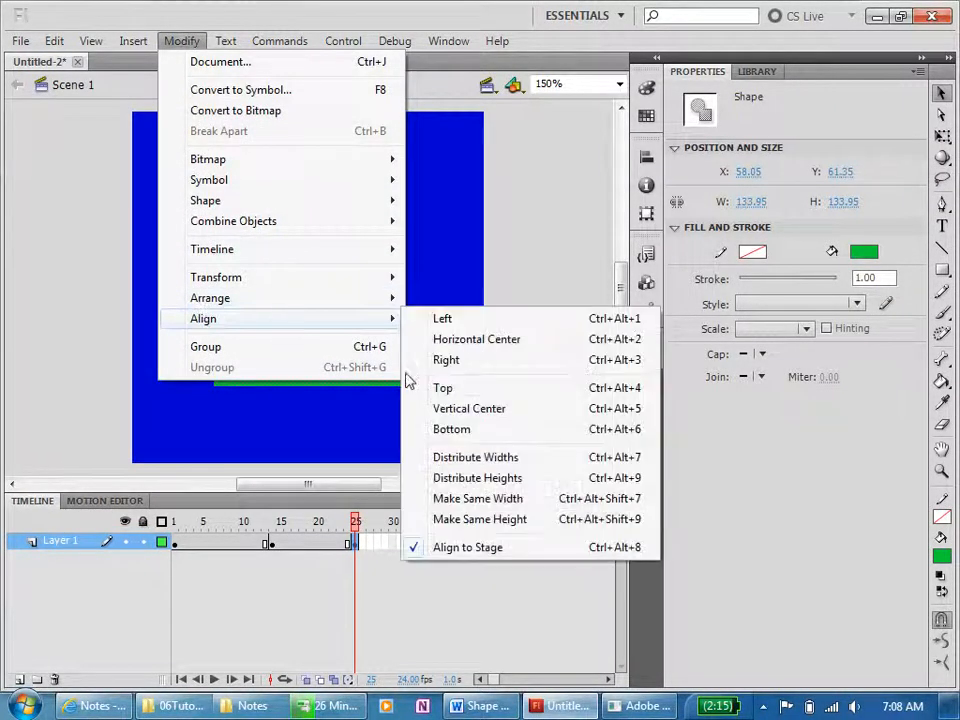
left_click(430, 410)
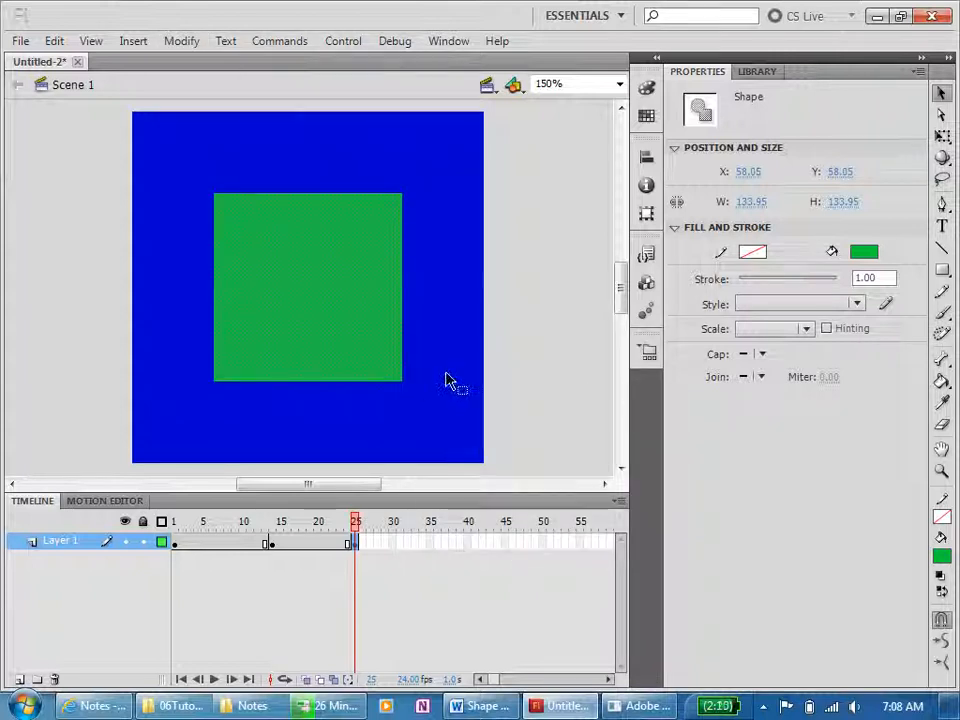
mouse_move(357, 530)
left_mouse_down()
mouse_move(192, 531)
mouse_move(365, 531)
left_mouse_up()
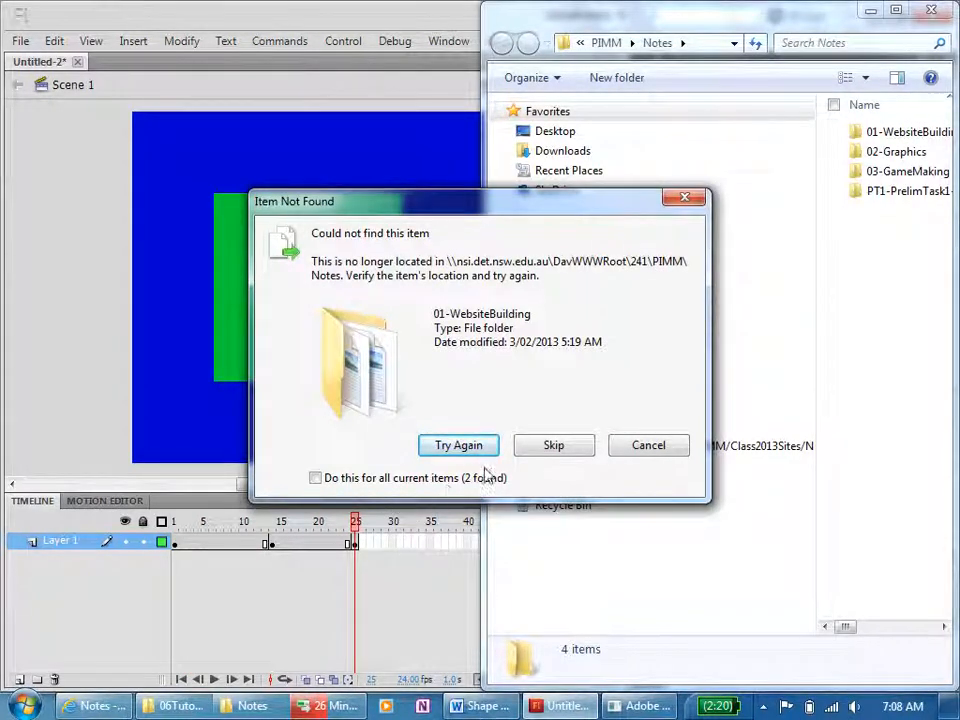
- Skip the items that could not be found in the folder move, applying the choice to all current items
left_click(538, 456)
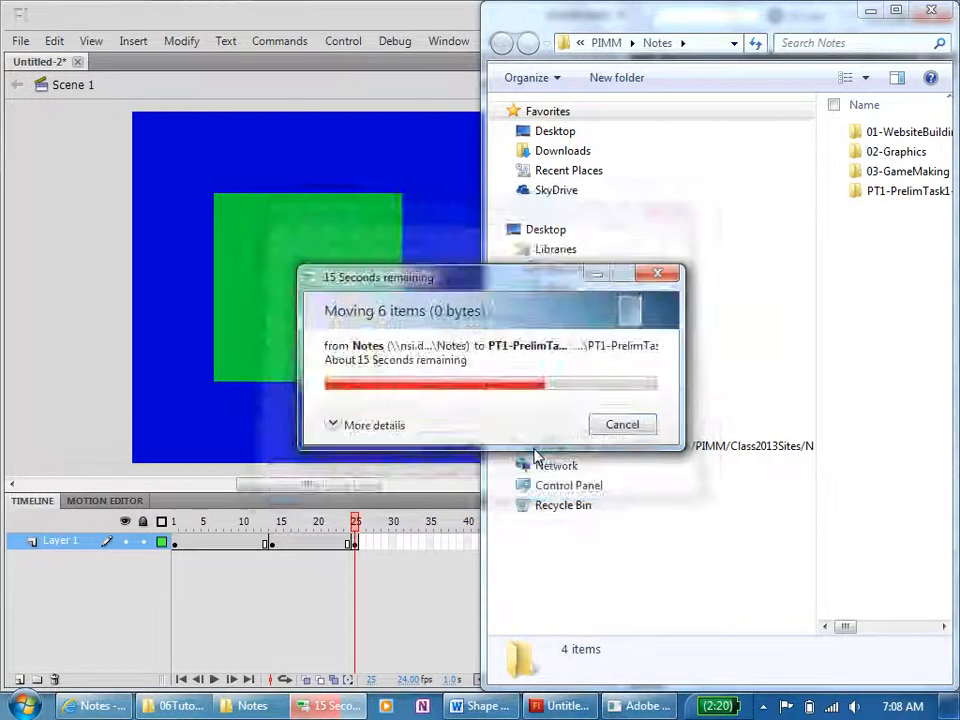
left_click(318, 478)
left_click(560, 450)
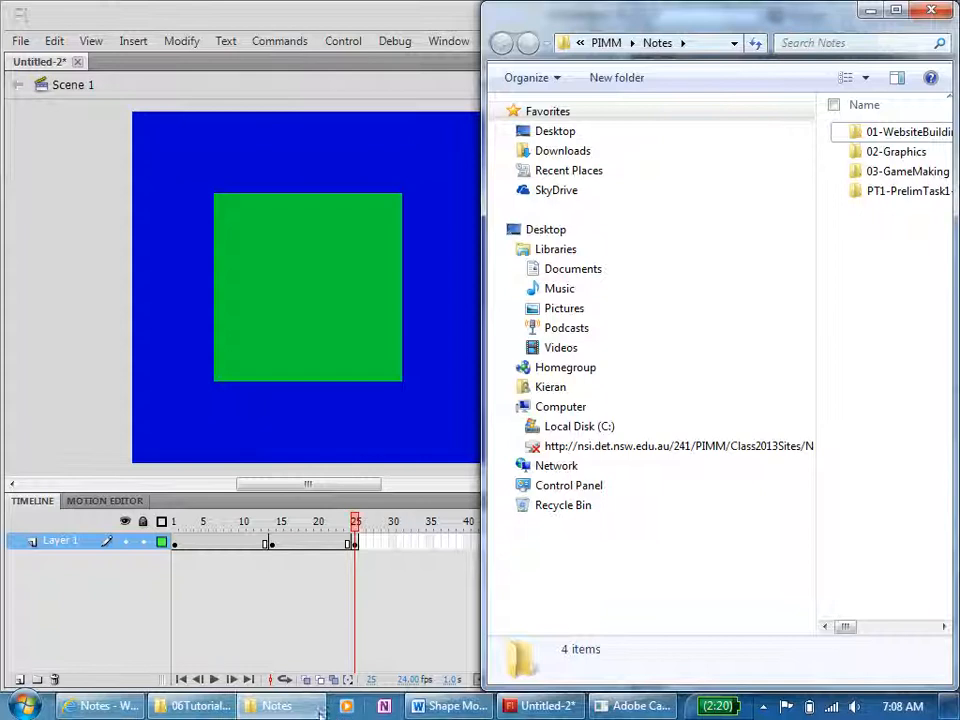
- Read Step 6 of the Word tutorial and insert a blank keyframe at frame 37 of Layer 1 in Flash
left_click(447, 706)
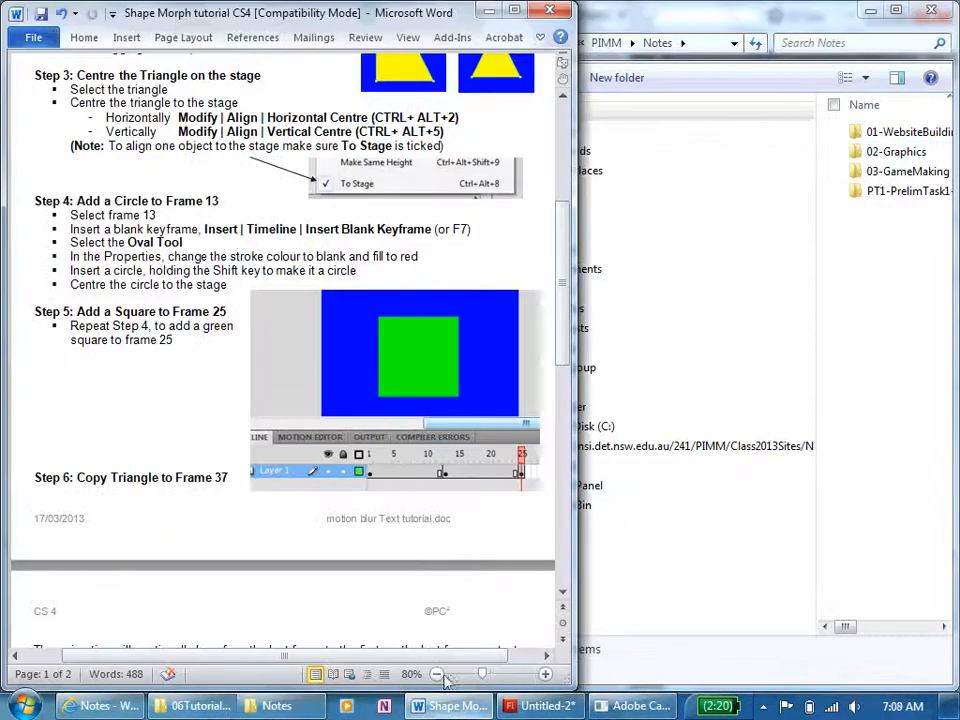
scroll(400, 470, "down", 3)
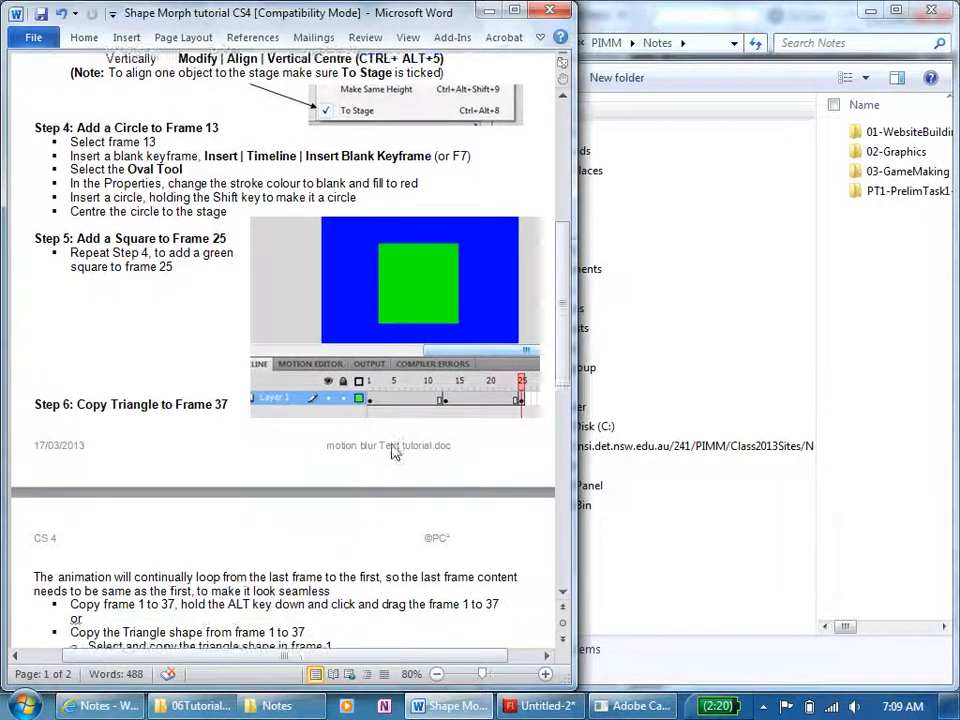
scroll(393, 456, "down", 4)
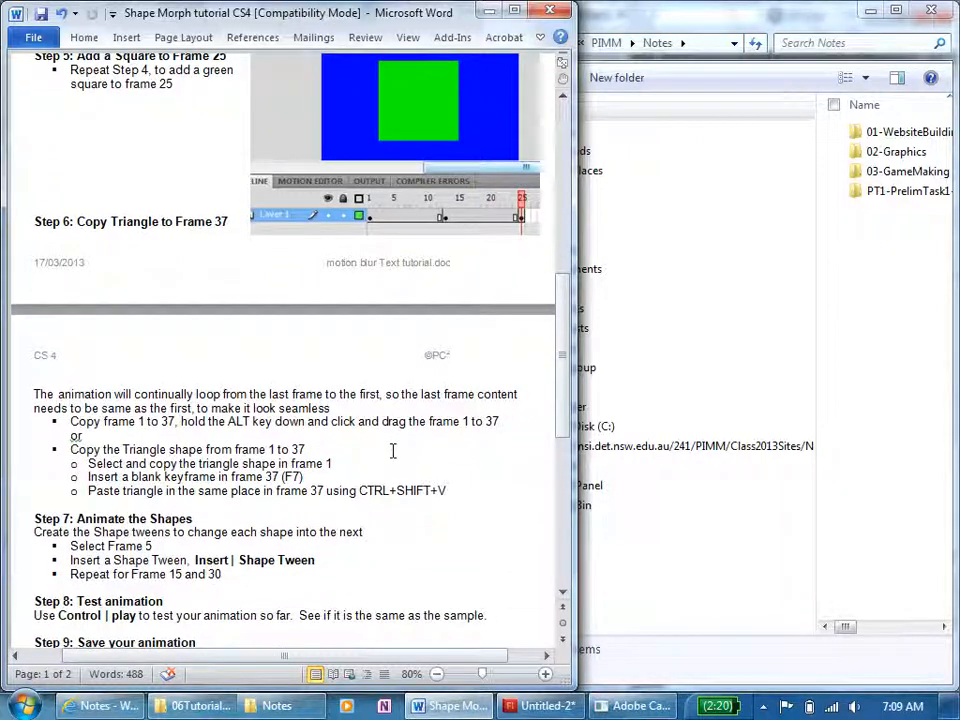
key("alt+Tab")
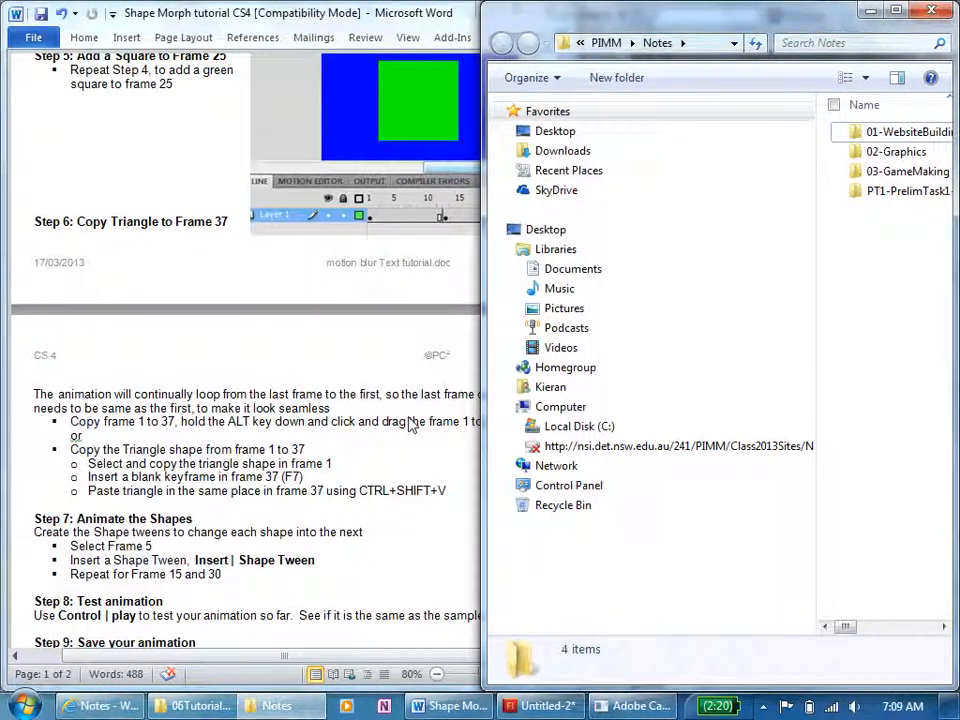
left_click(547, 706)
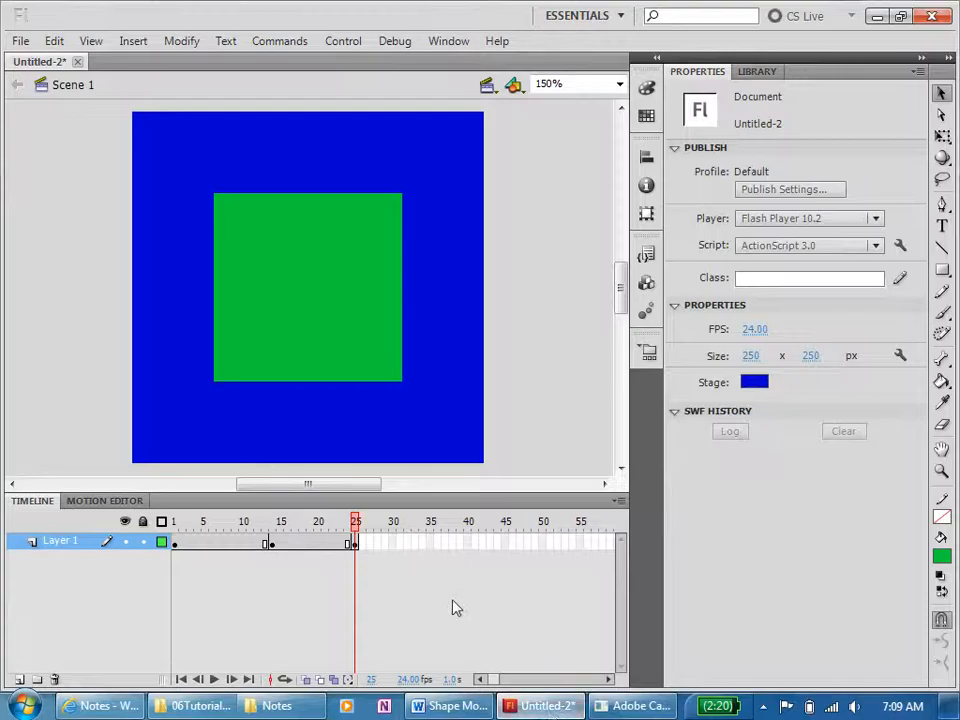
right_click(446, 547)
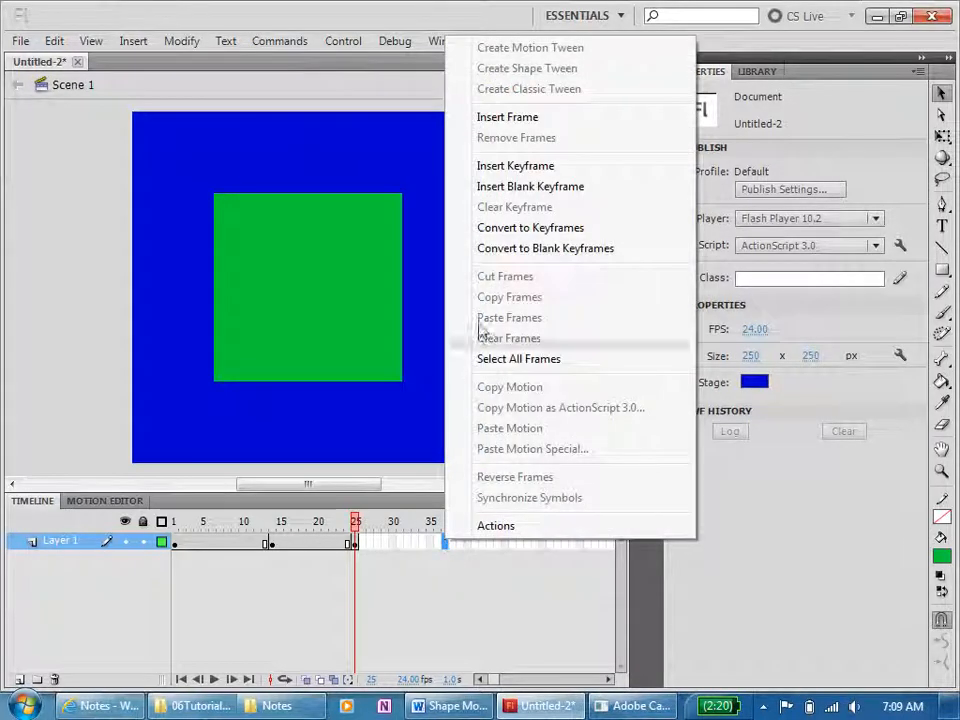
left_click(512, 188)
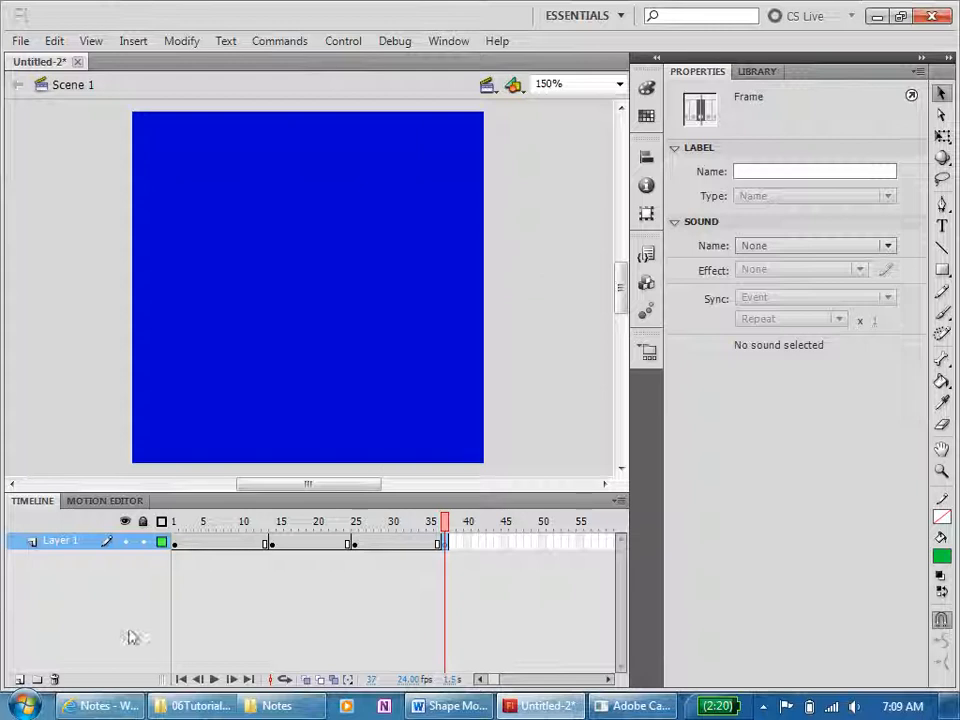
- Copy the yellow triangle from frame 1 and paste it in place in frame 37, leaving it deselected
left_click(175, 546)
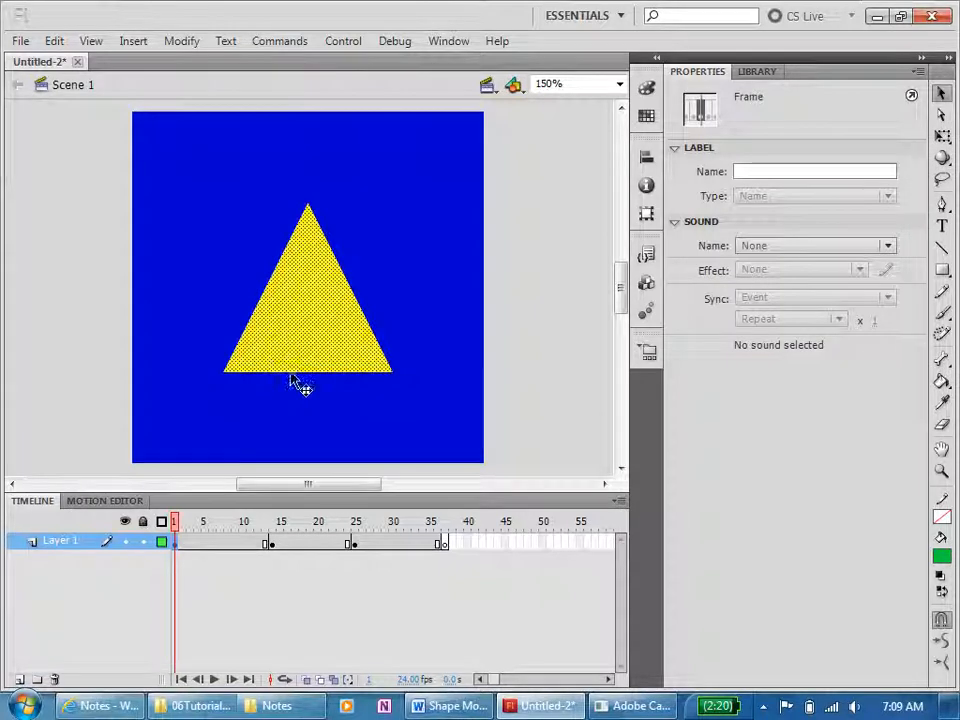
left_click(446, 545)
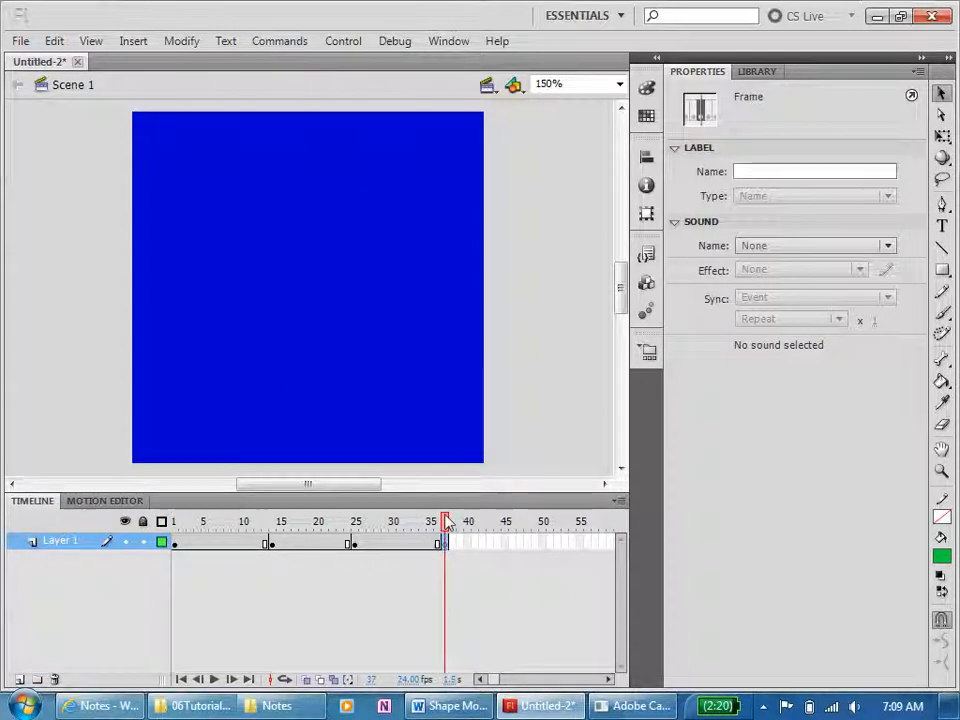
left_click(52, 41)
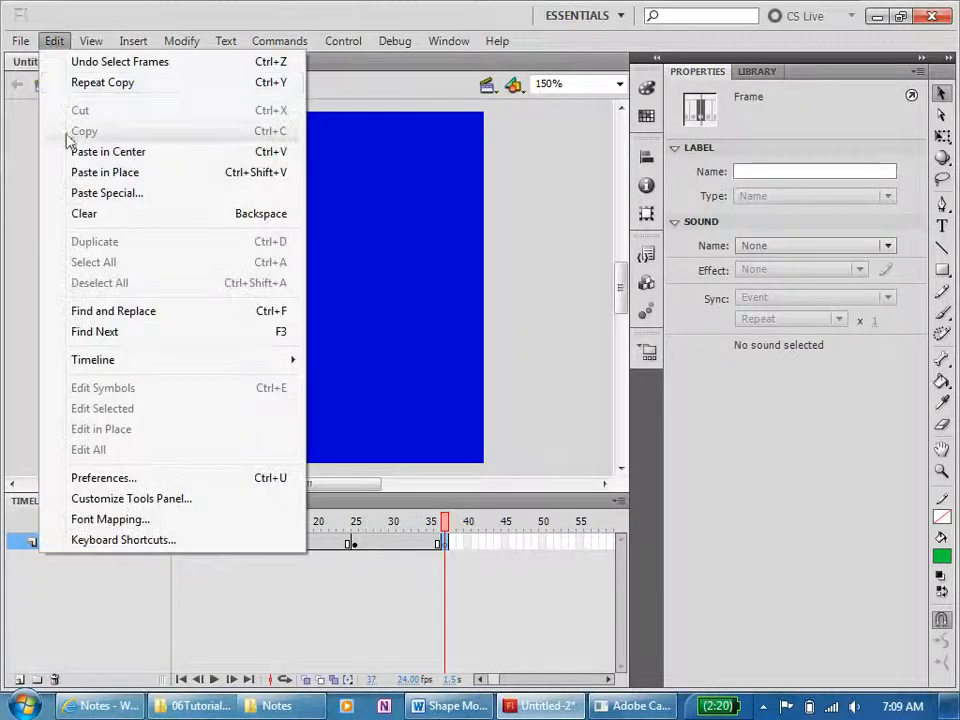
left_click(73, 178)
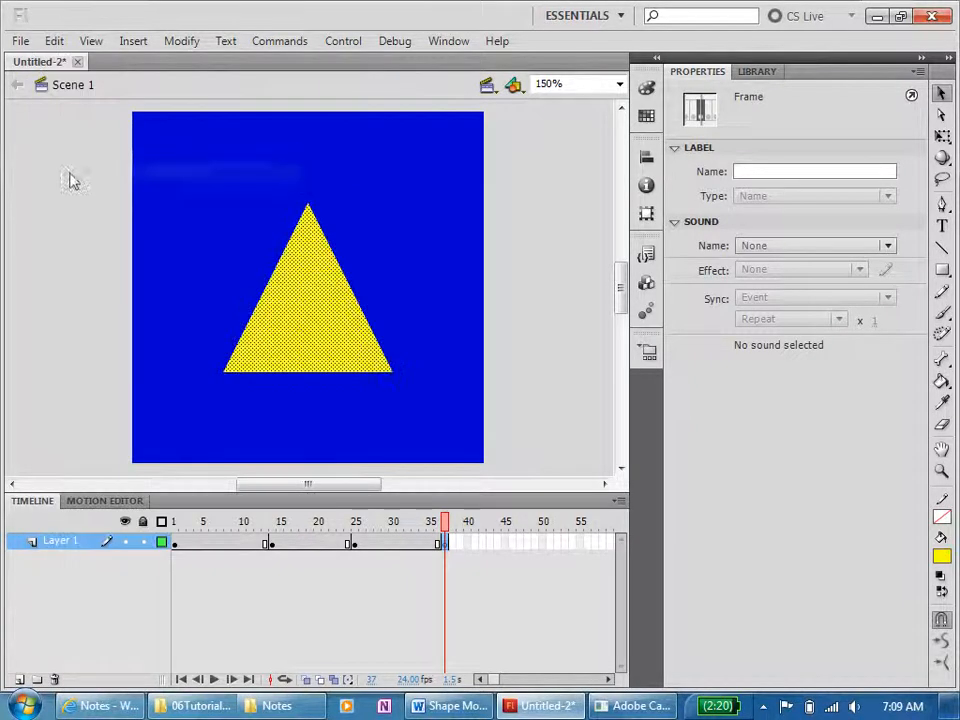
left_click(440, 533)
mouse_move(437, 525)
left_mouse_down()
mouse_move(189, 522)
mouse_move(446, 521)
left_mouse_up()
left_click(435, 612)
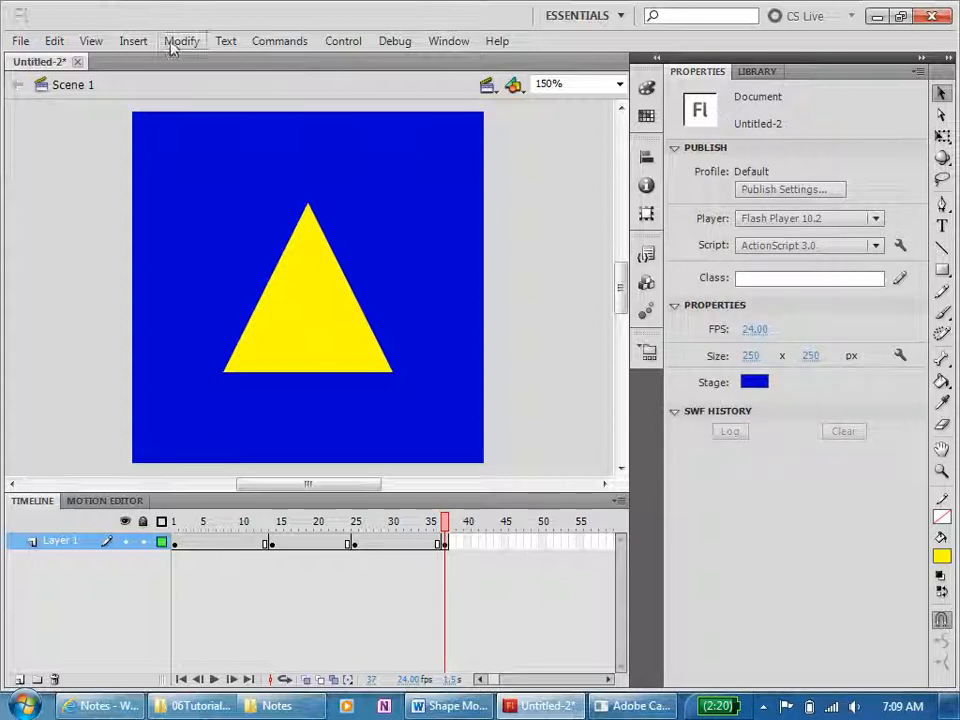
- Create a shape tween on Layer 1 between the triangle and the circle, using frame 7 of that span
left_click(130, 41)
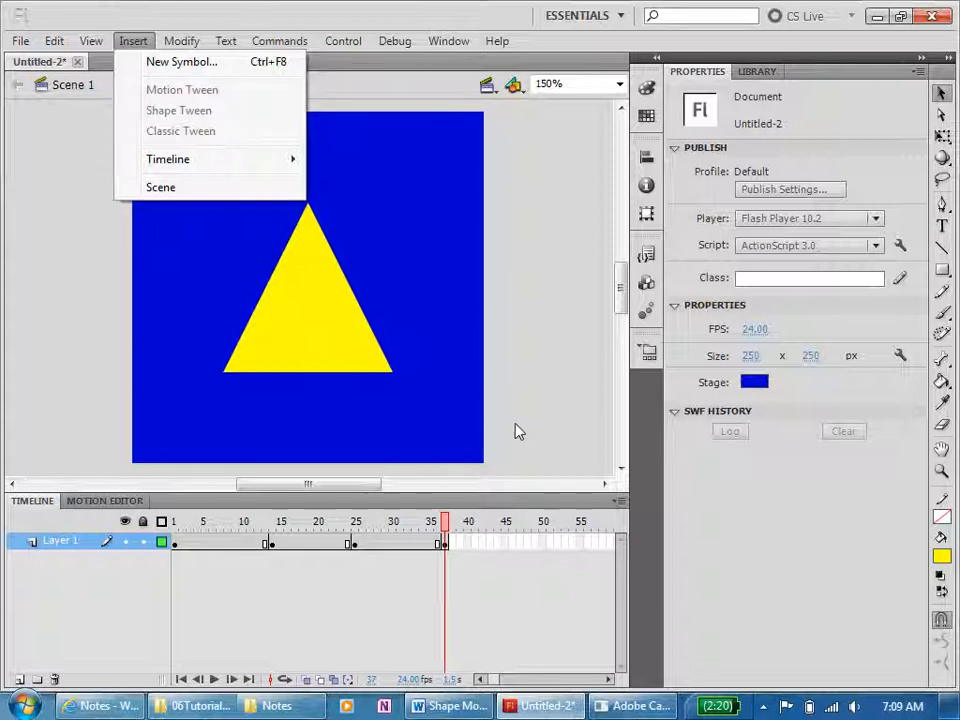
left_click(223, 545)
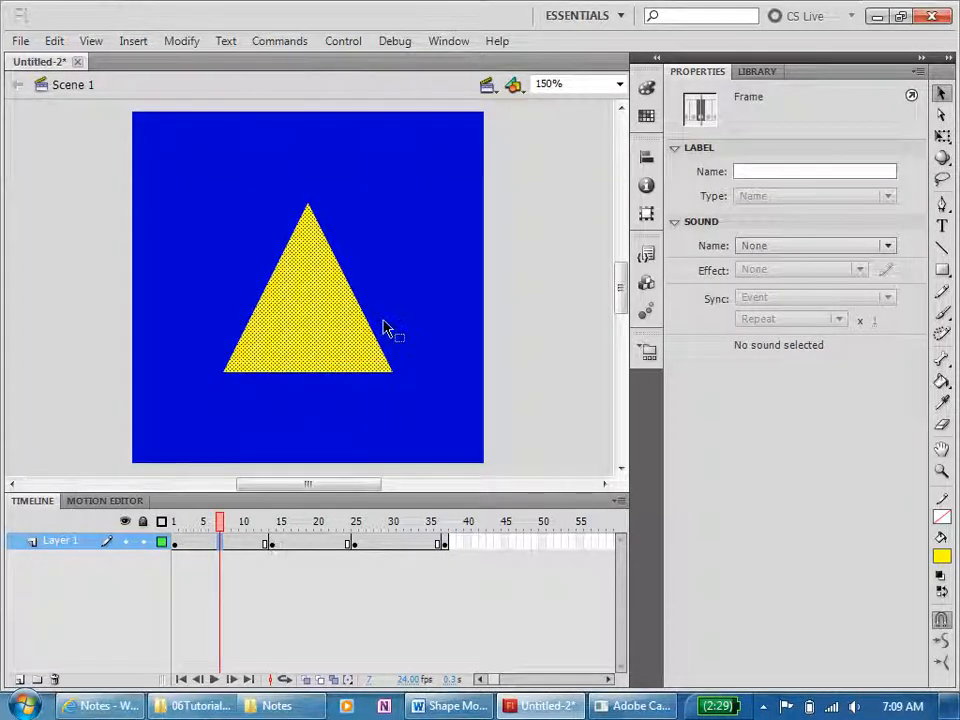
left_click(130, 46)
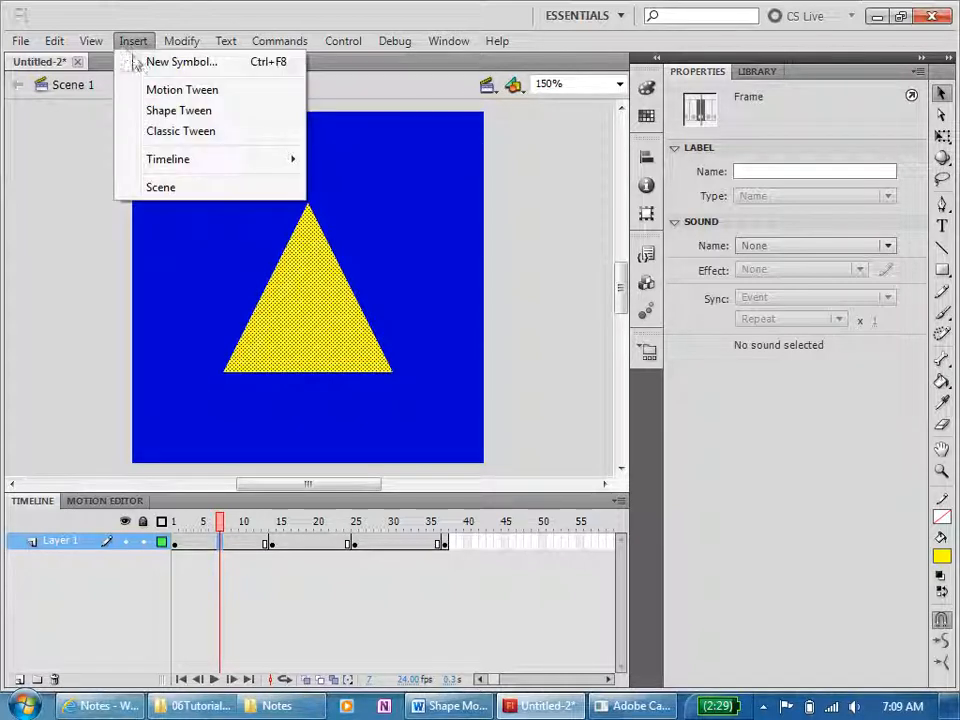
left_click(146, 116)
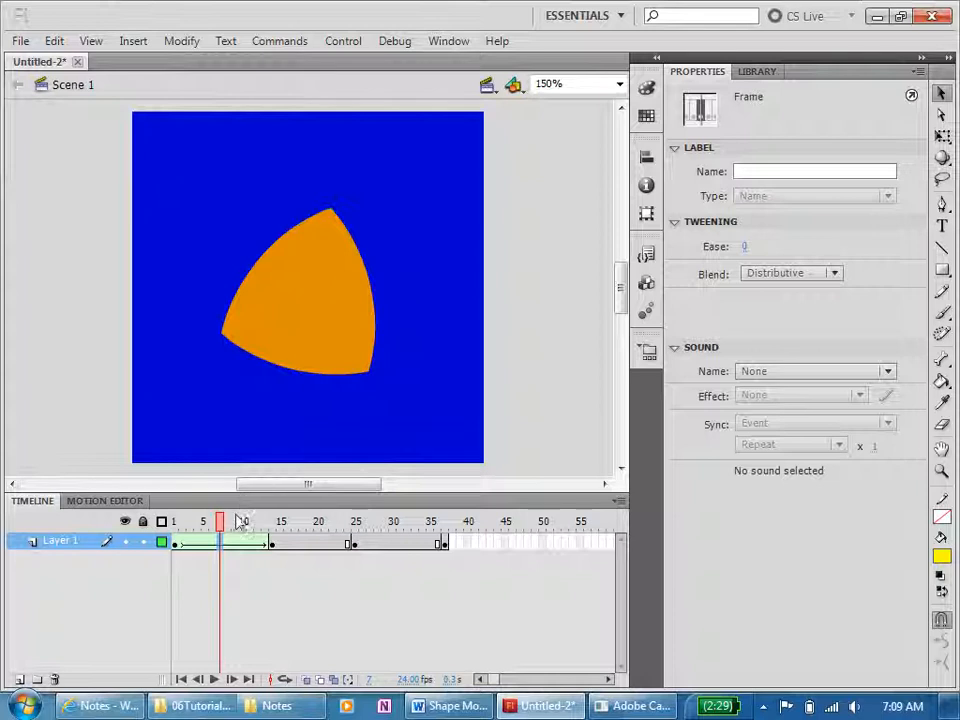
- Create shape tweens from the red circle to the green square and from the square to the final triangle on Layer 1
left_click_drag(227, 530, 276, 528)
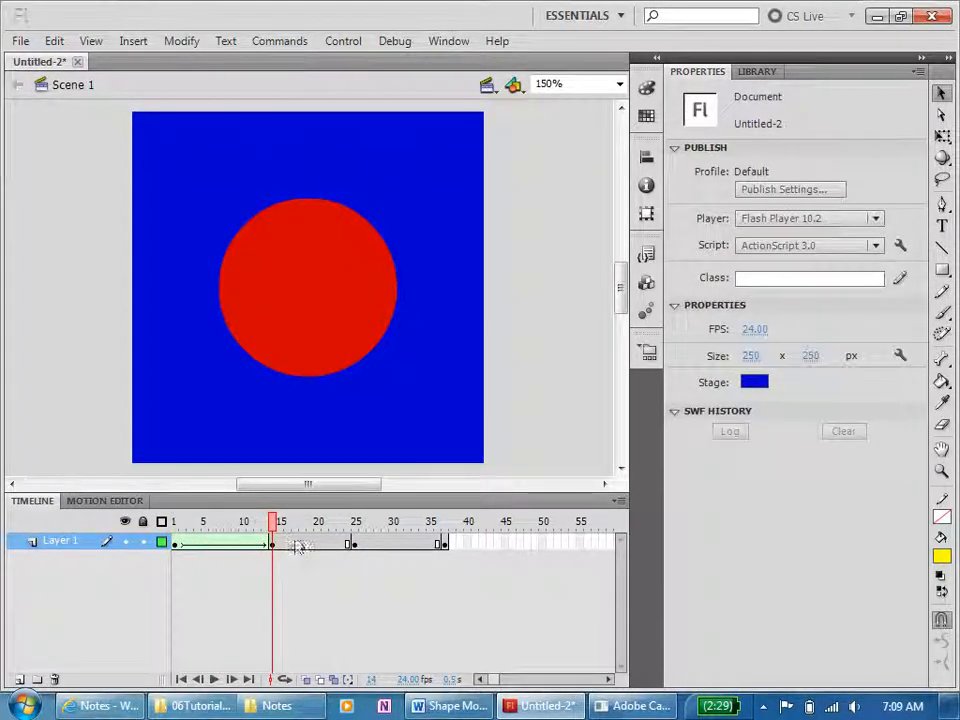
right_click(303, 545)
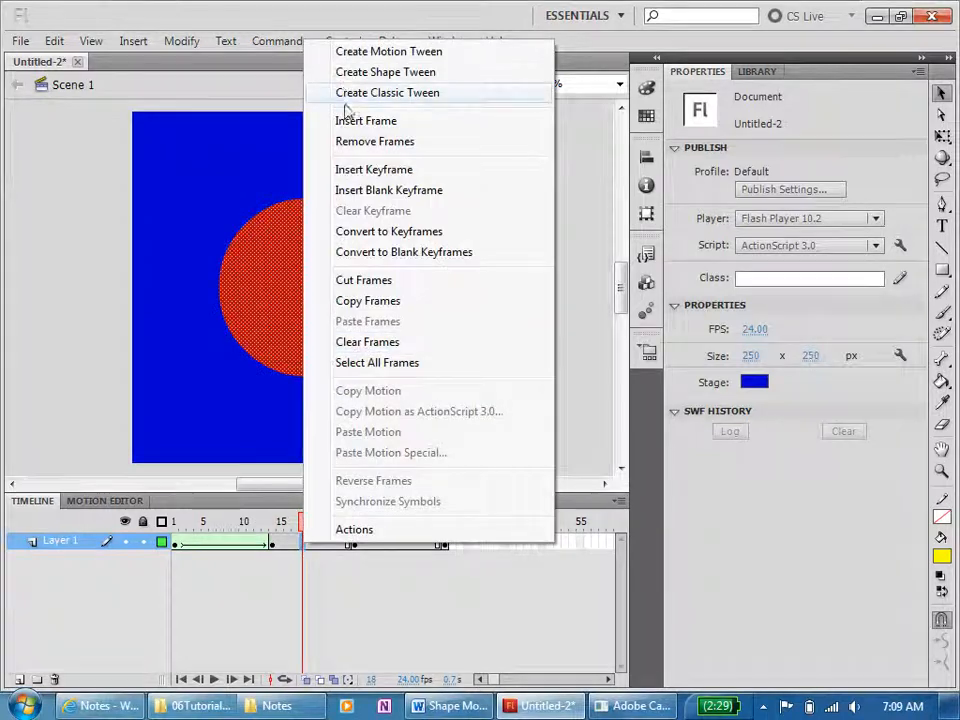
left_click(358, 76)
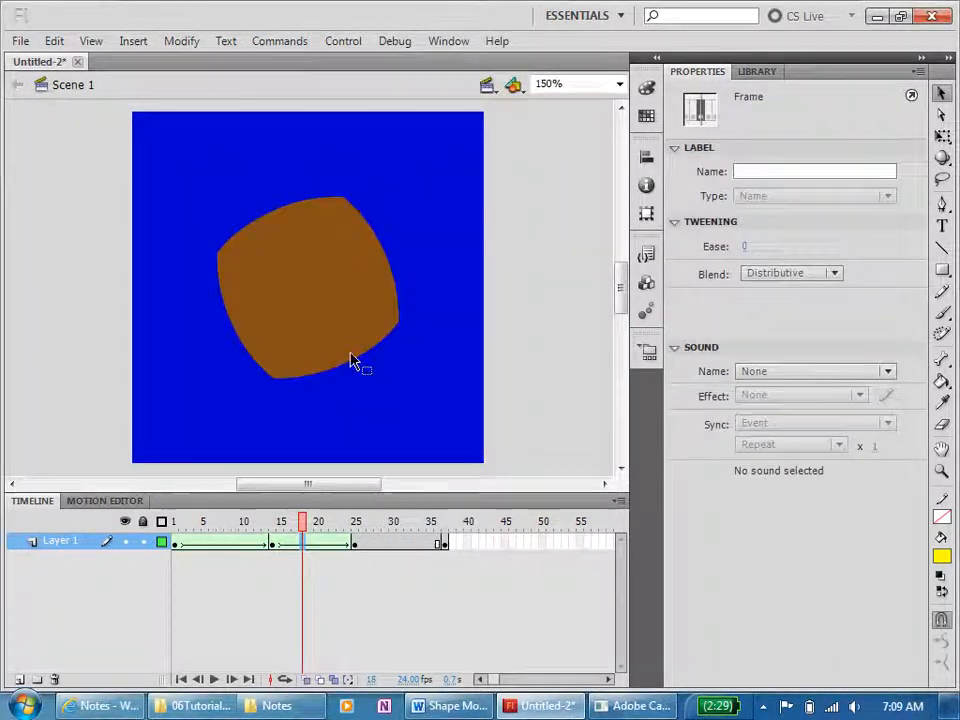
left_click_drag(307, 527, 353, 526)
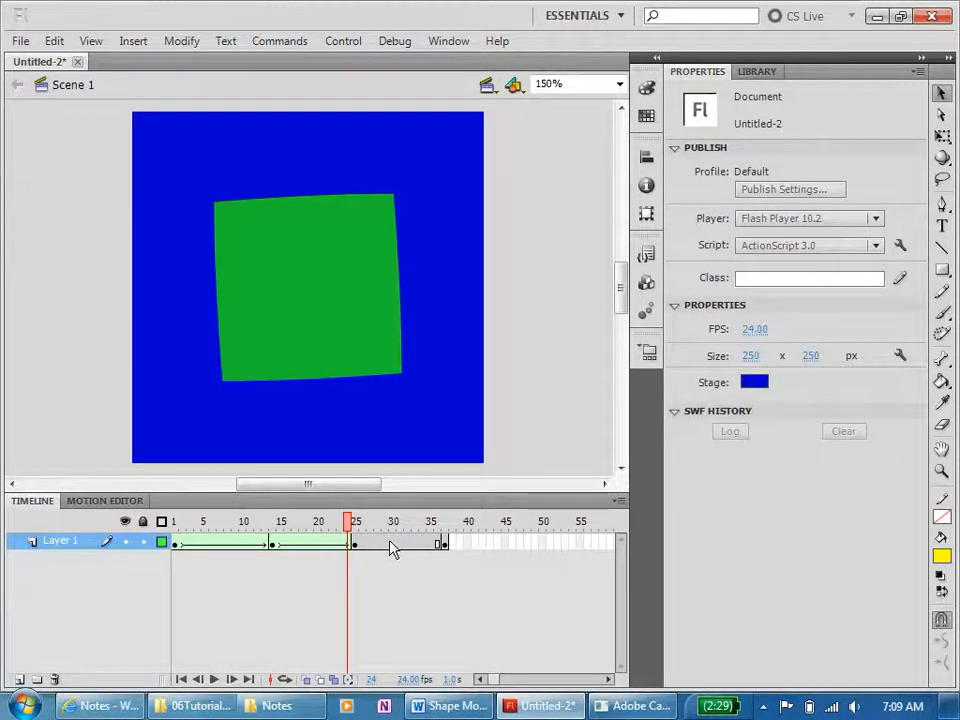
right_click(390, 549)
left_click(438, 71)
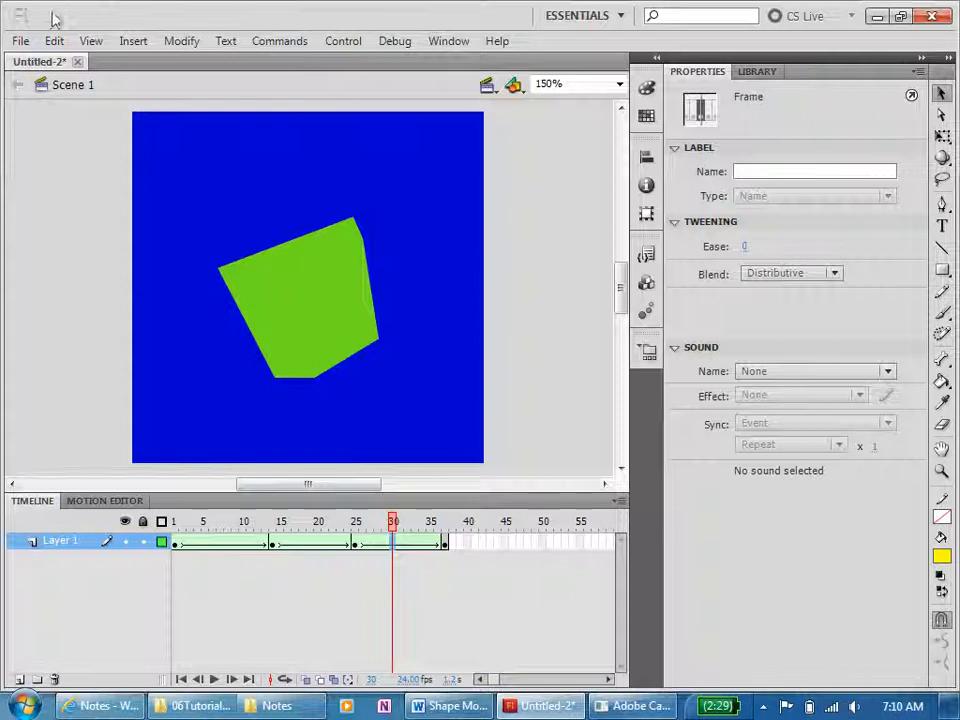
- Start saving the document under a new name in the 06Tutorial 5 - Shape tween Morph CS4 folder
left_click(20, 41)
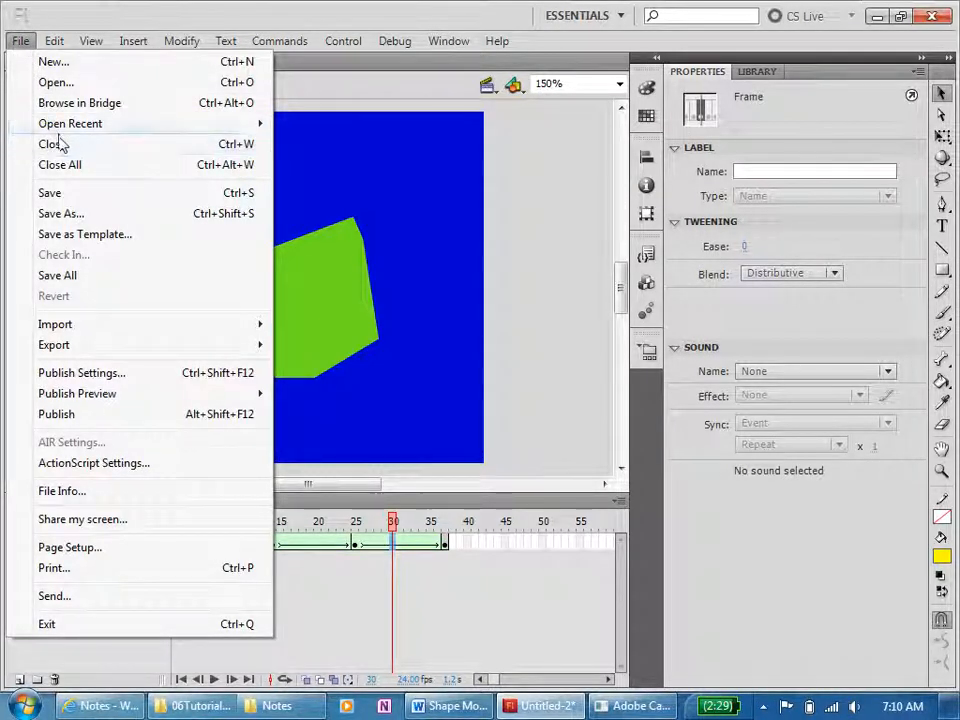
left_click(60, 214)
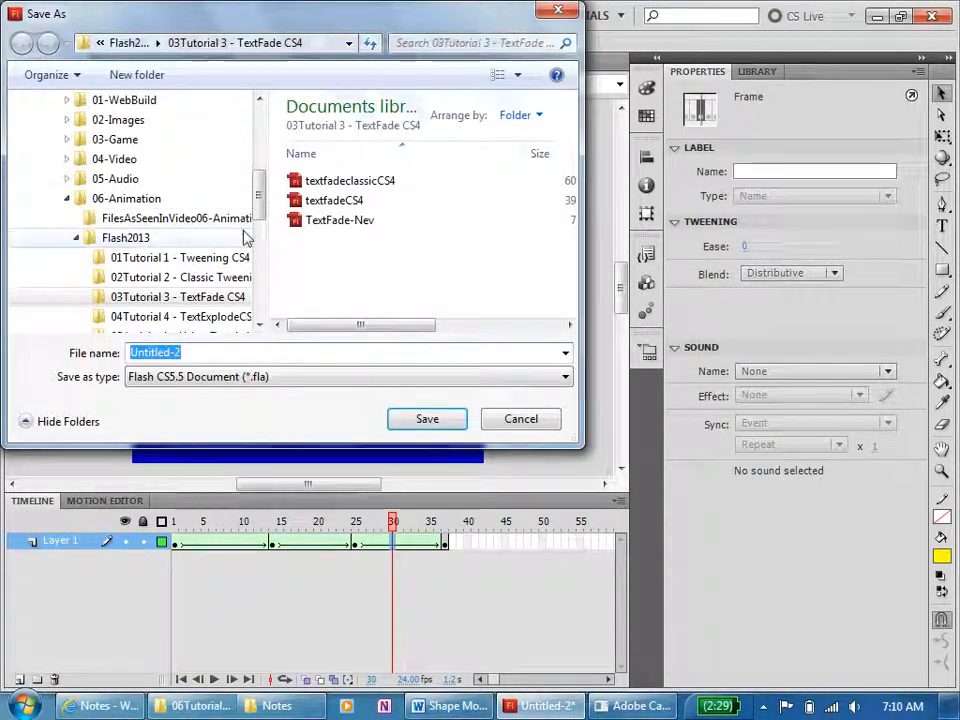
left_click_drag(259, 200, 258, 225)
left_click(229, 257)
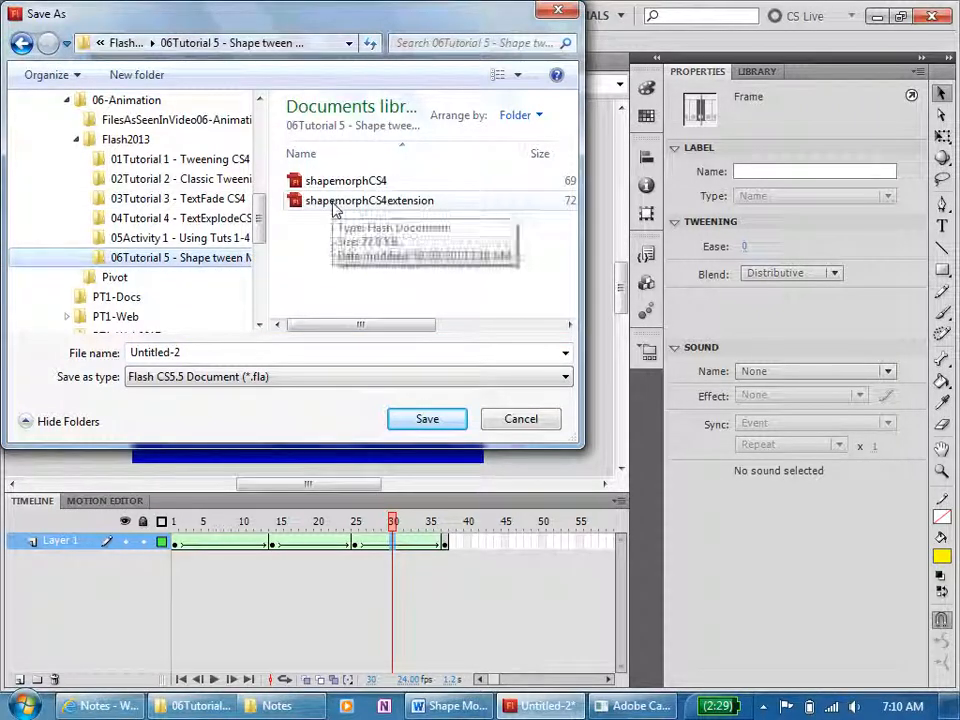
- Base the file name on shapemorphCS4extension, edit it to ShapeMorphCS55, and save the Flash document
left_click(335, 203)
double_click(140, 352)
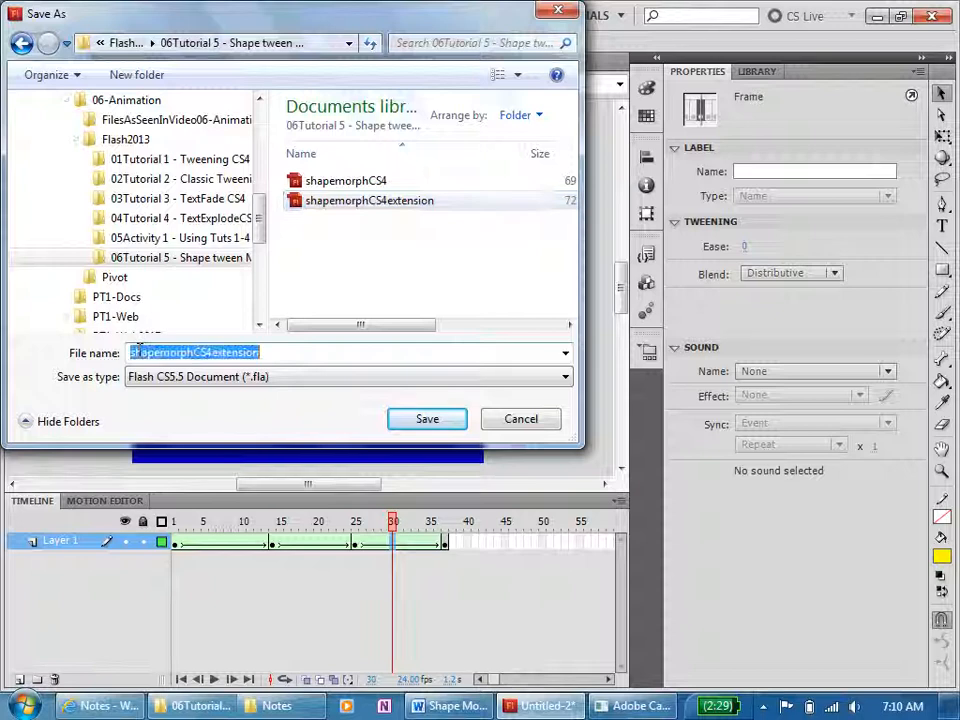
left_click(137, 352)
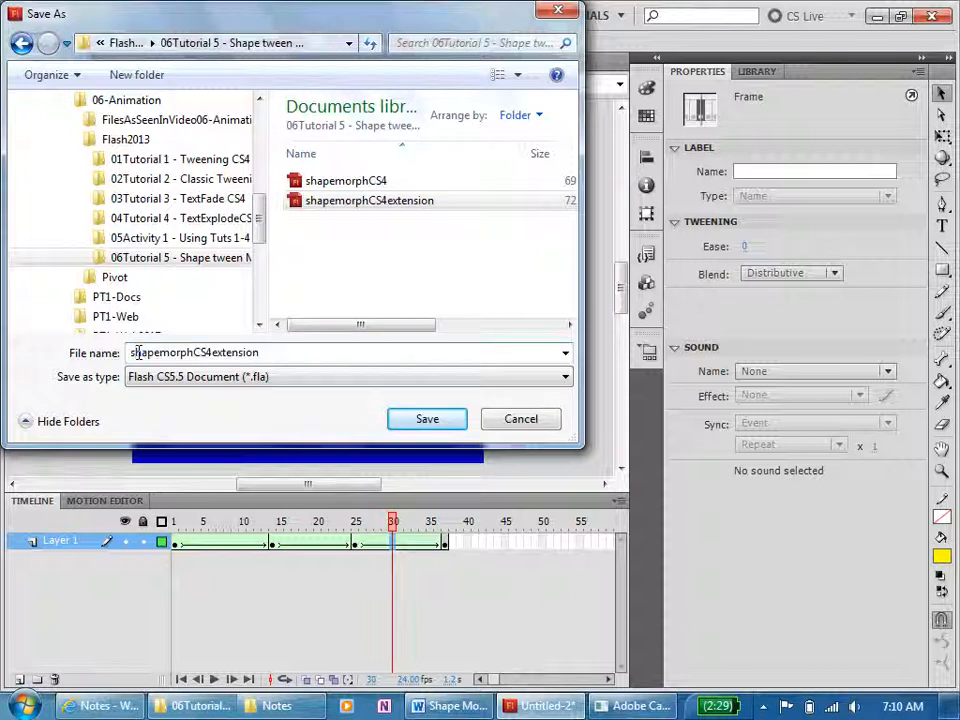
key("BackSpace")
type("S")
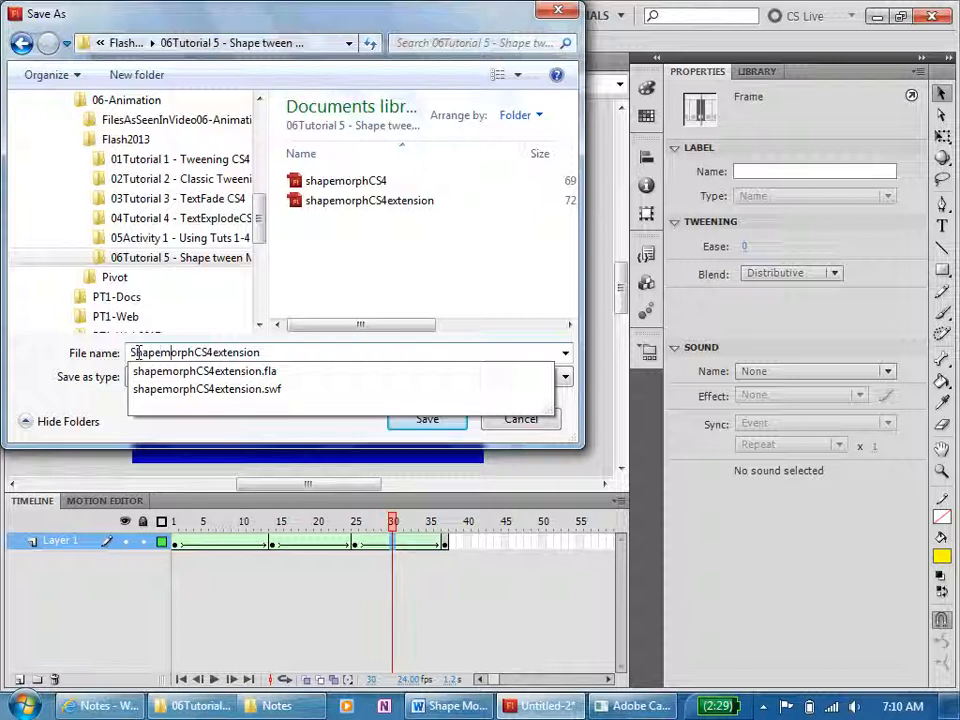
key("BackSpace")
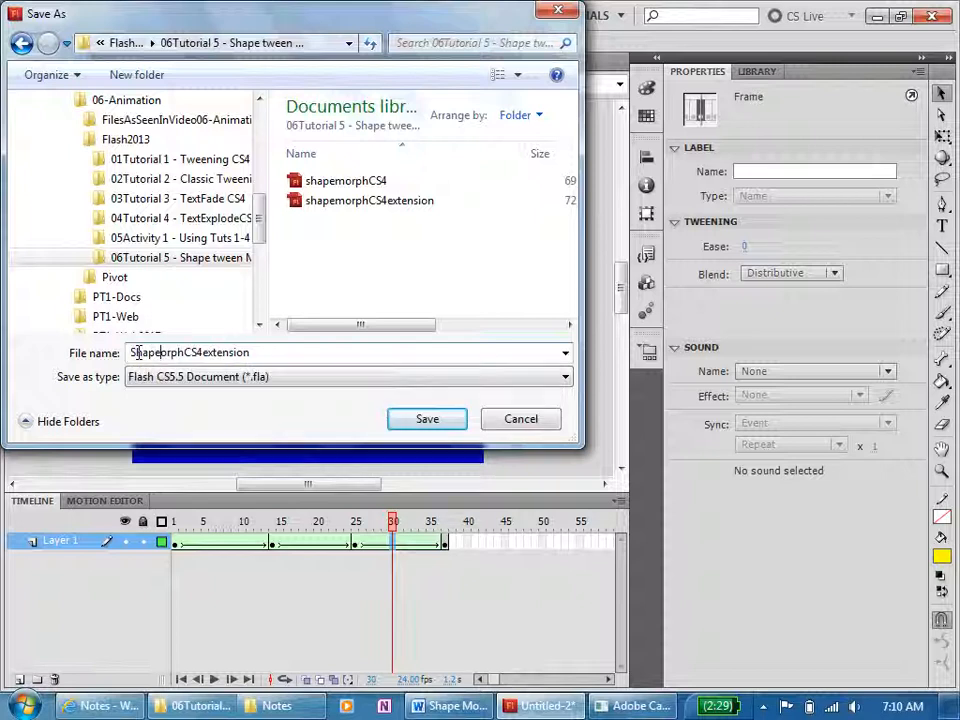
type("M")
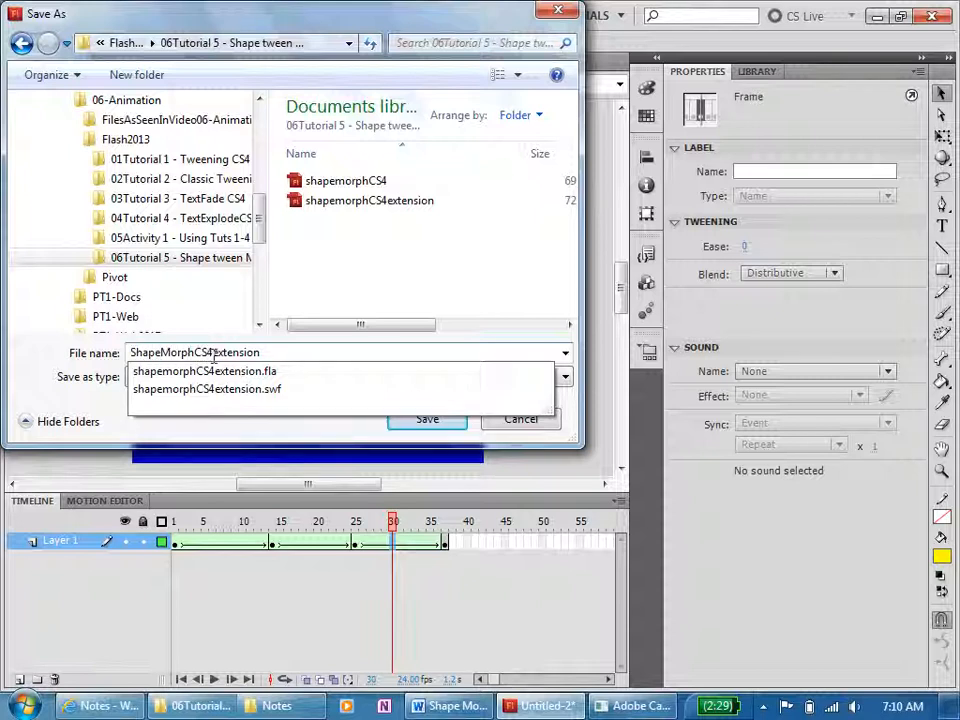
key("BackSpace")
type("55")
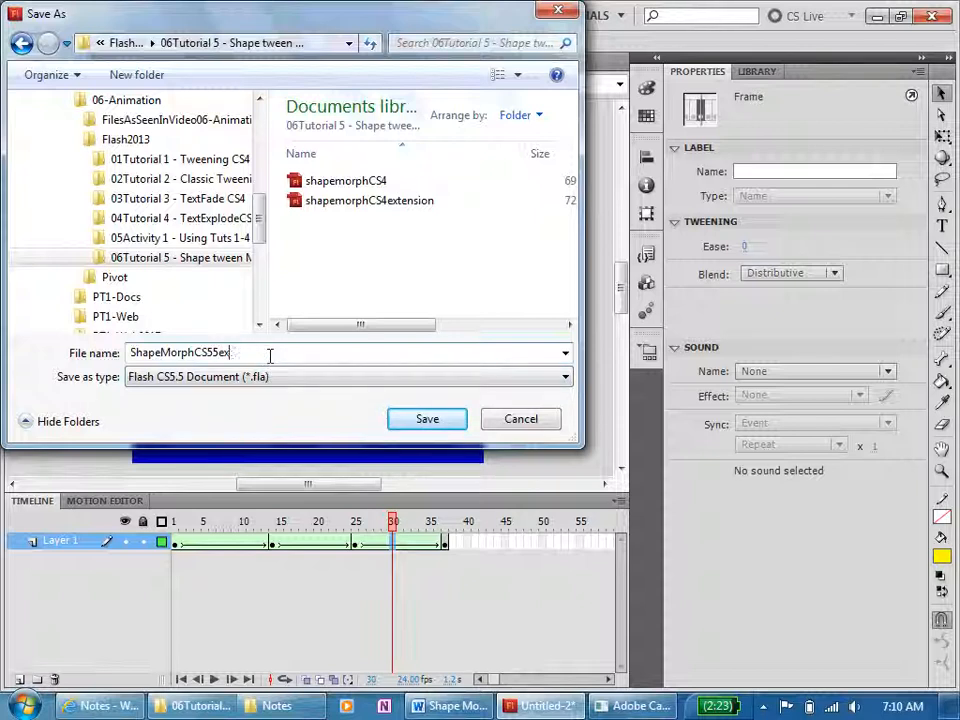
left_click(414, 418)
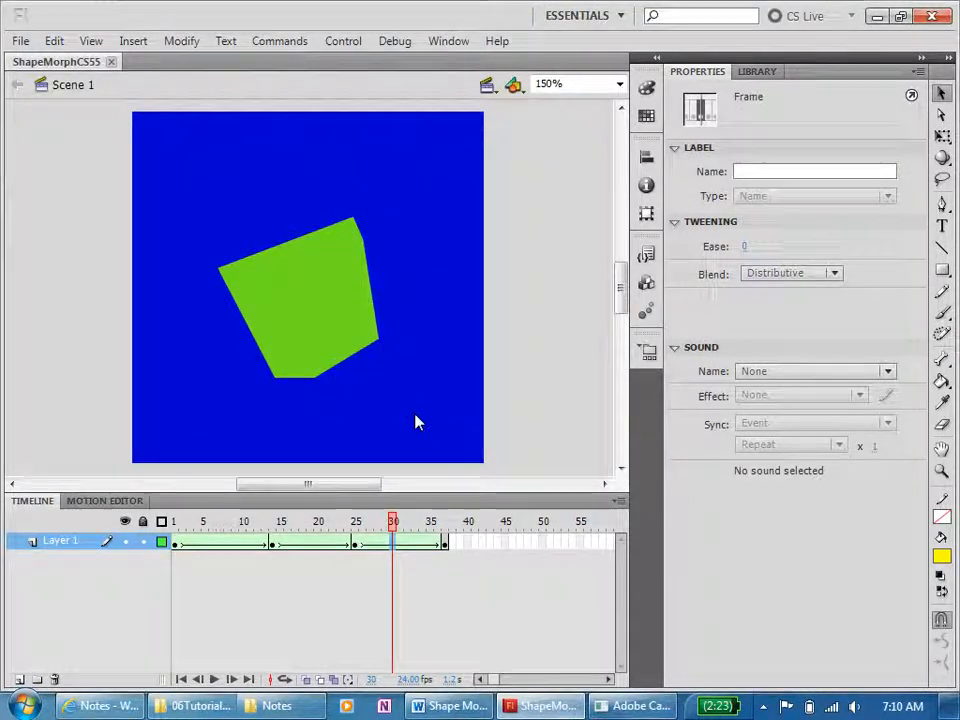
- Test the movie, close its preview, and switch to the tutorial folder in Windows Explorer to check the exported files
key("ctrl+Return")
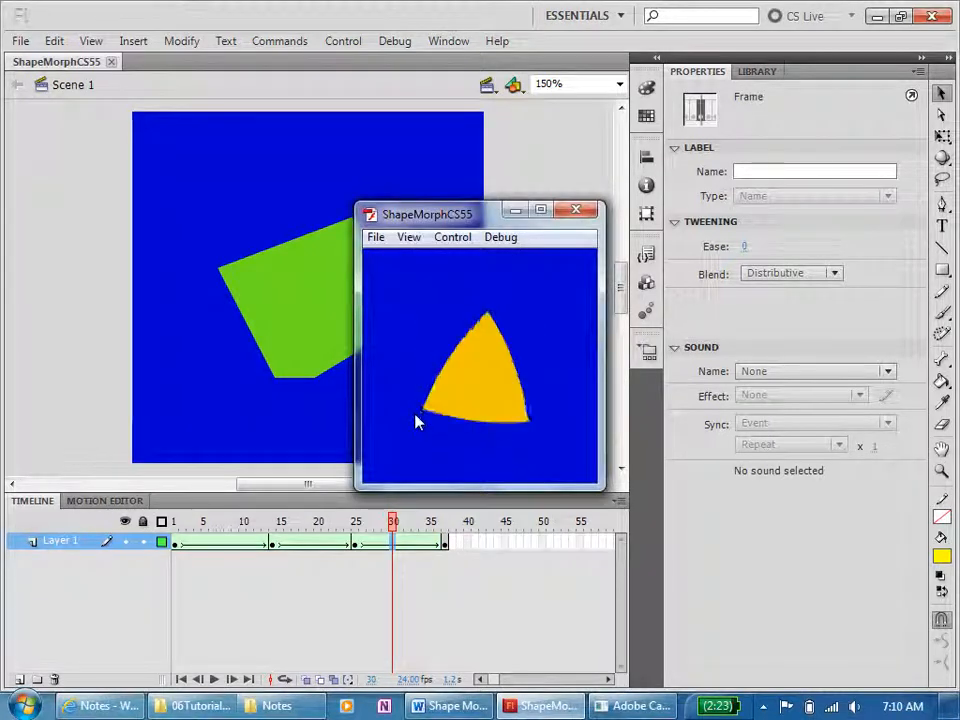
left_click(576, 210)
left_click(207, 705)
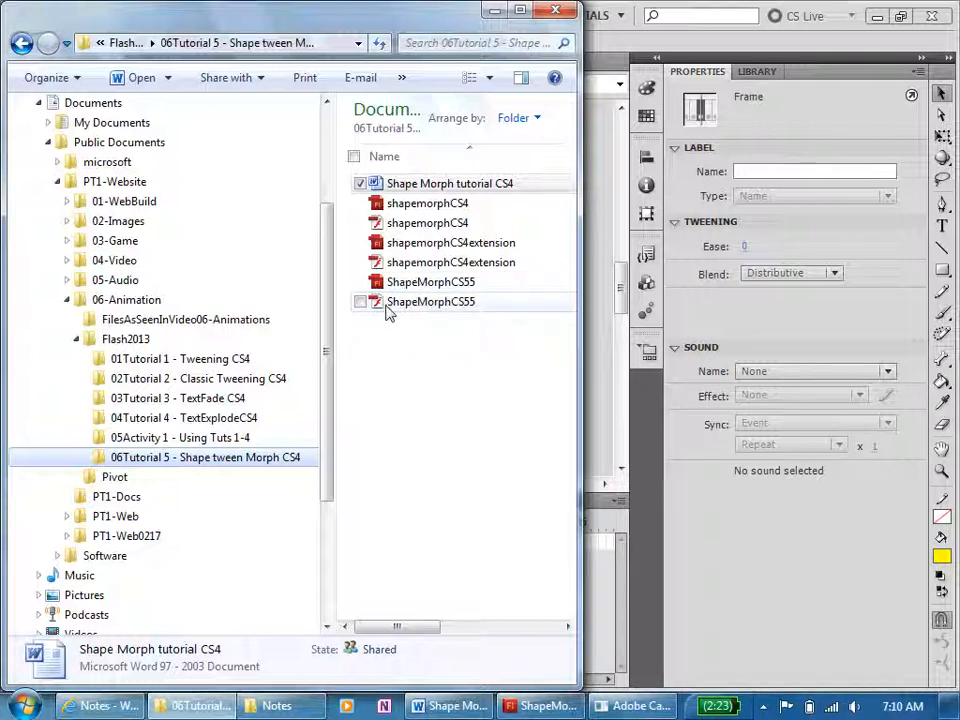
- Widen the Windows Explorer window and turn off hiding extensions for known file types in the folder options
left_click_drag(577, 306, 874, 302)
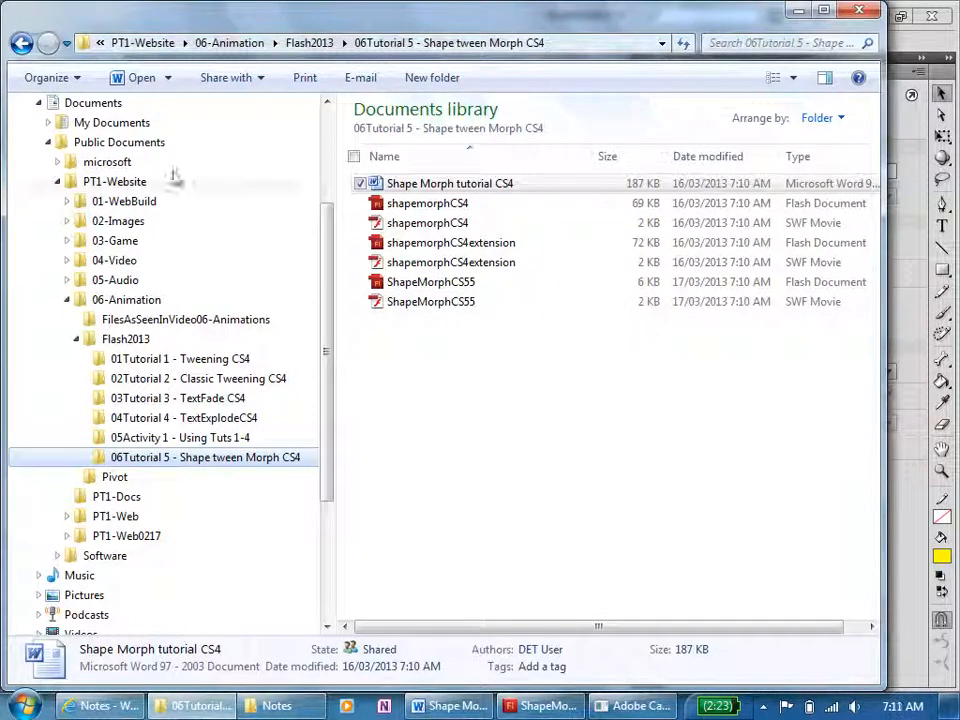
left_click(52, 77)
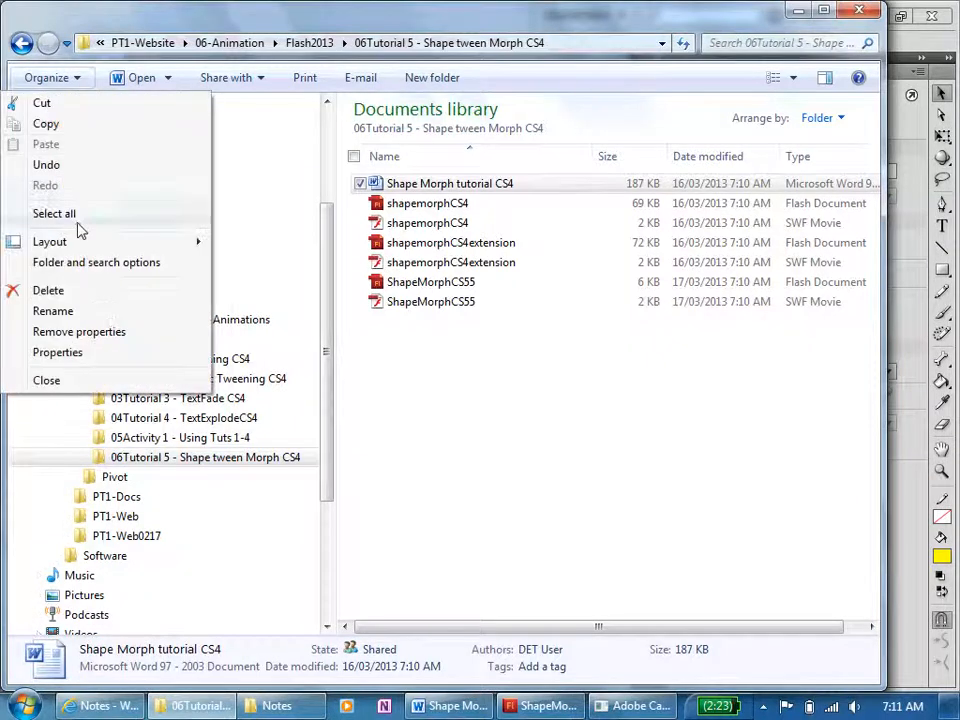
left_click(96, 262)
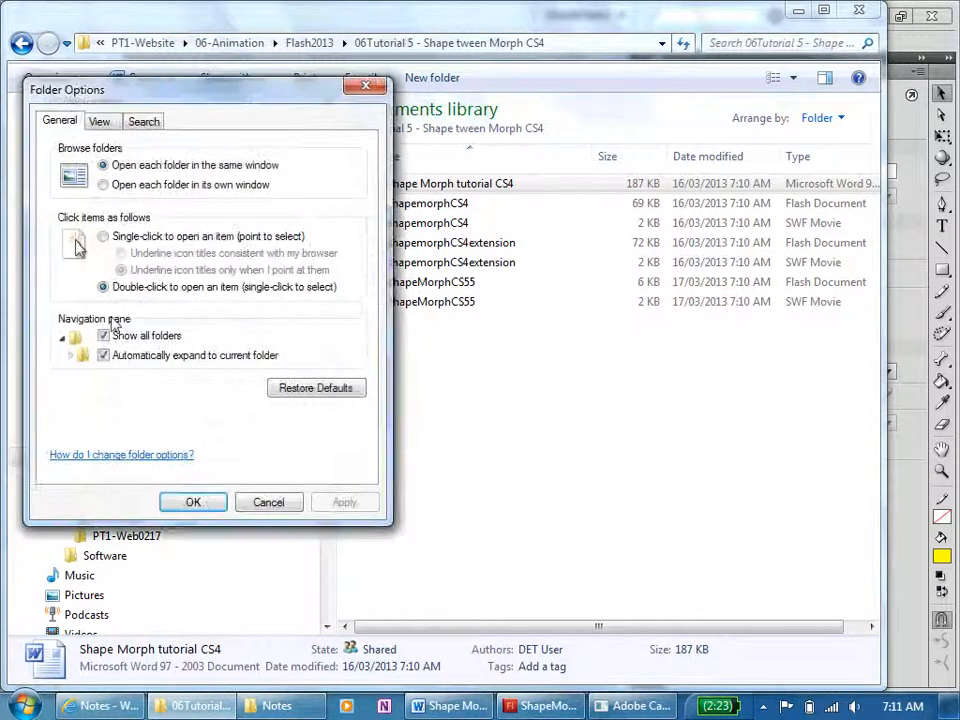
left_click(99, 121)
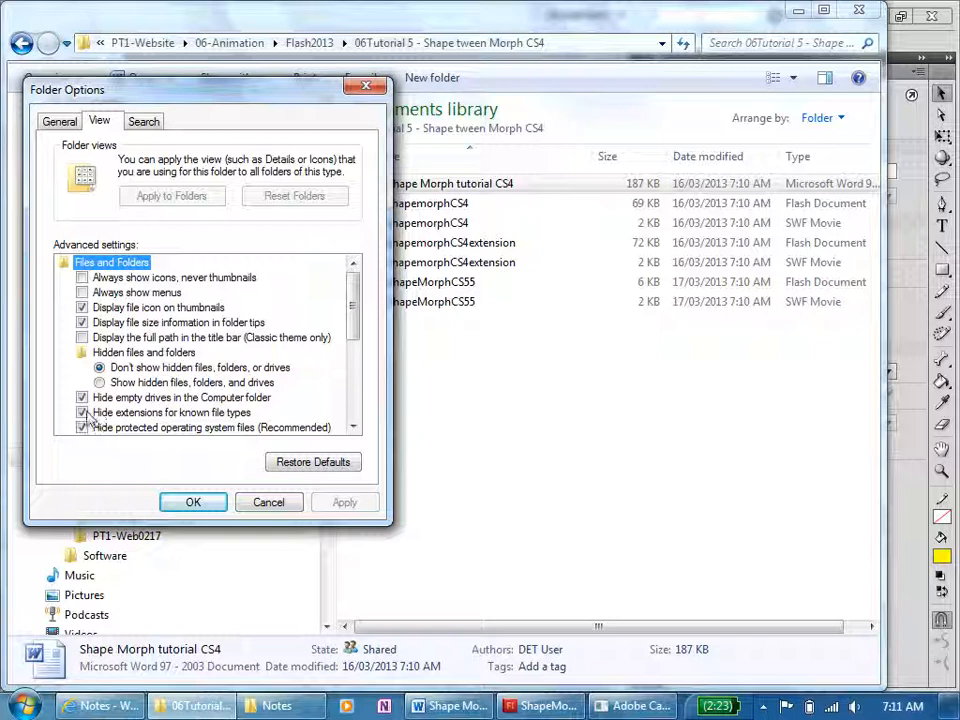
left_click(84, 413)
left_click(175, 500)
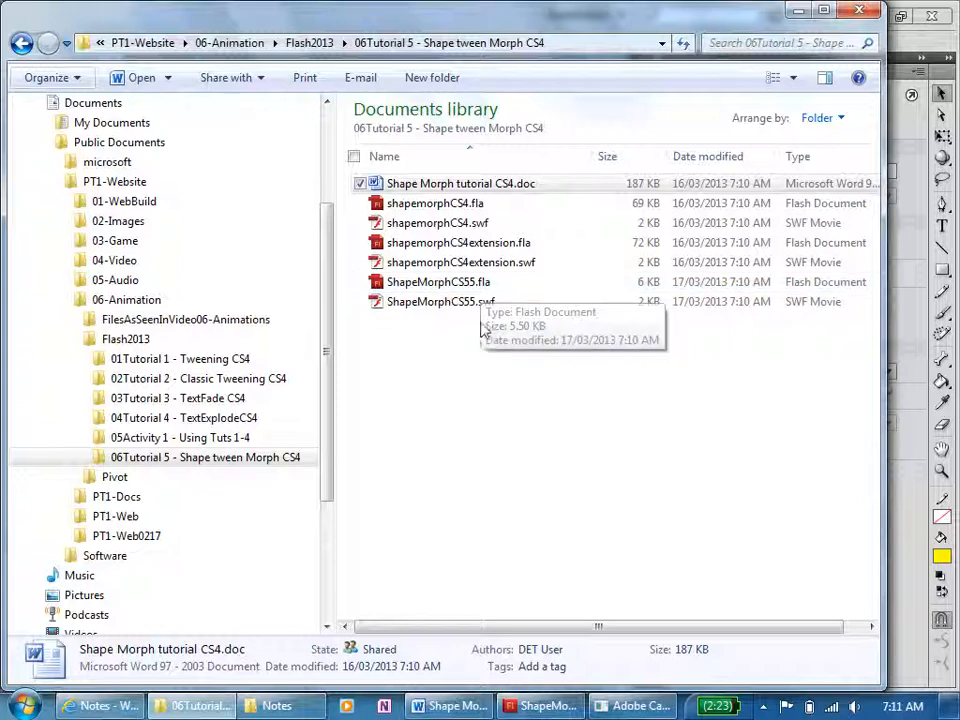
- Play ShapeMorphCS55.swf, close the player, and read through the save and Extension instructions in the Word tutorial
double_click(448, 305)
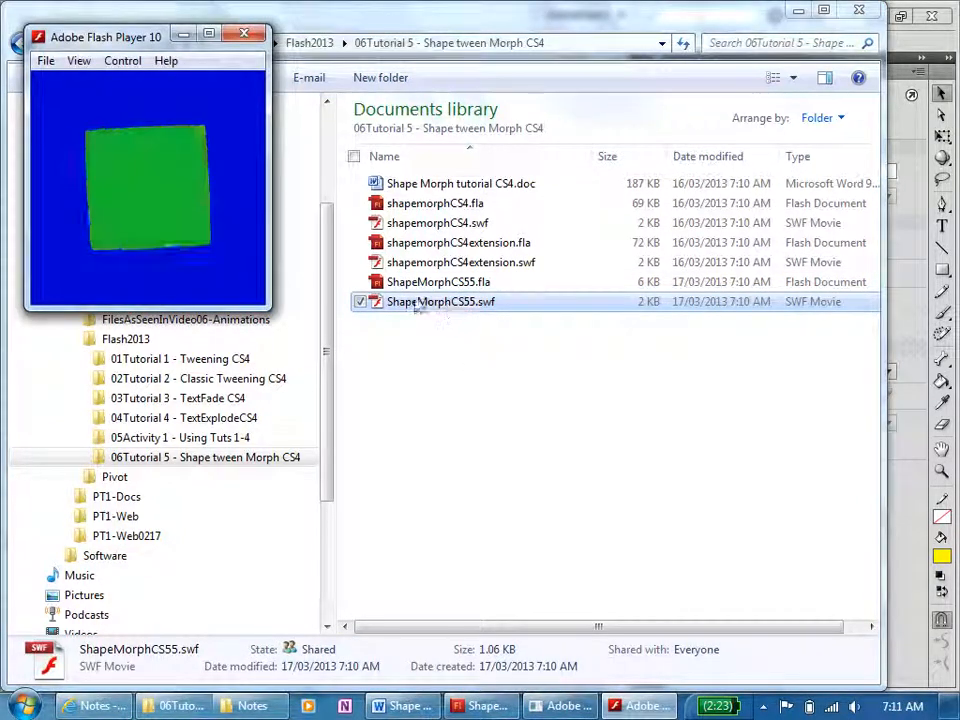
left_click(245, 37)
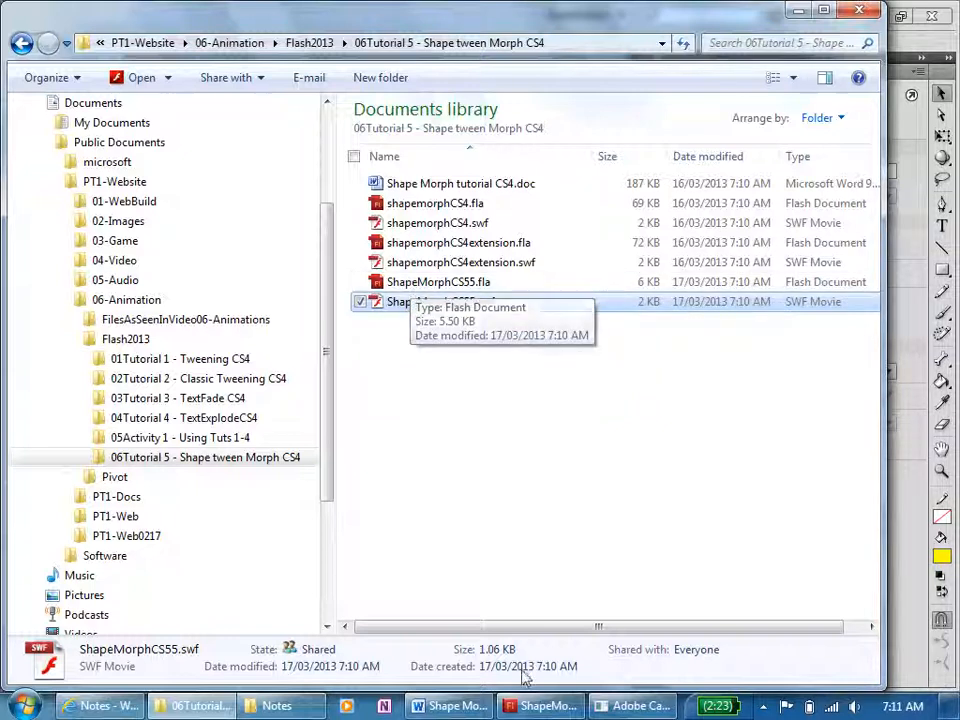
left_click(450, 706)
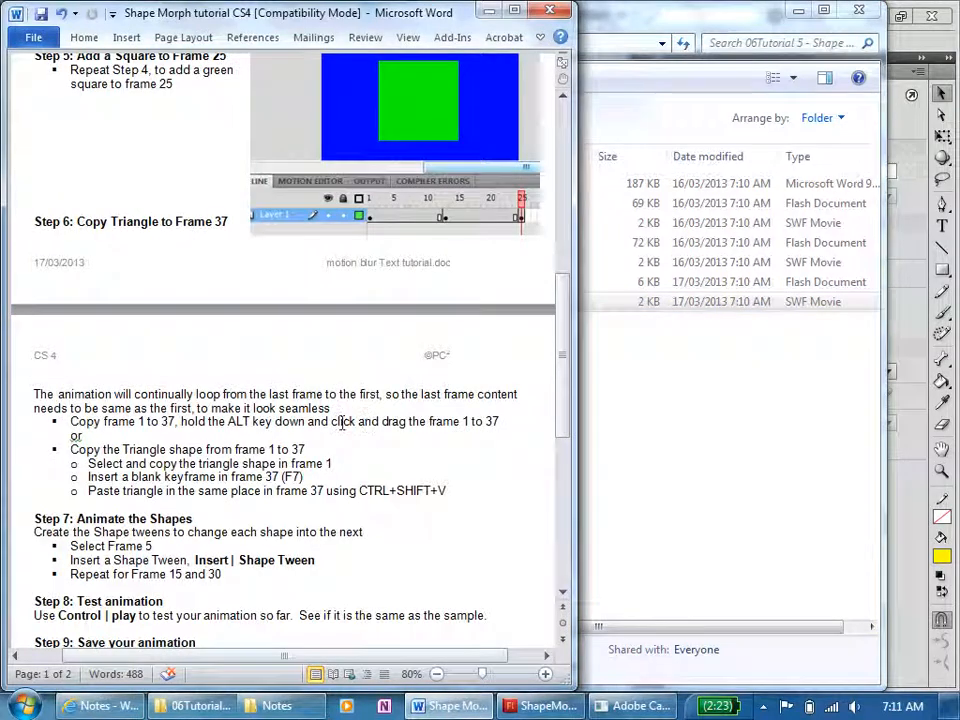
scroll(330, 425, "down", 4)
scroll(341, 422, "down", 2)
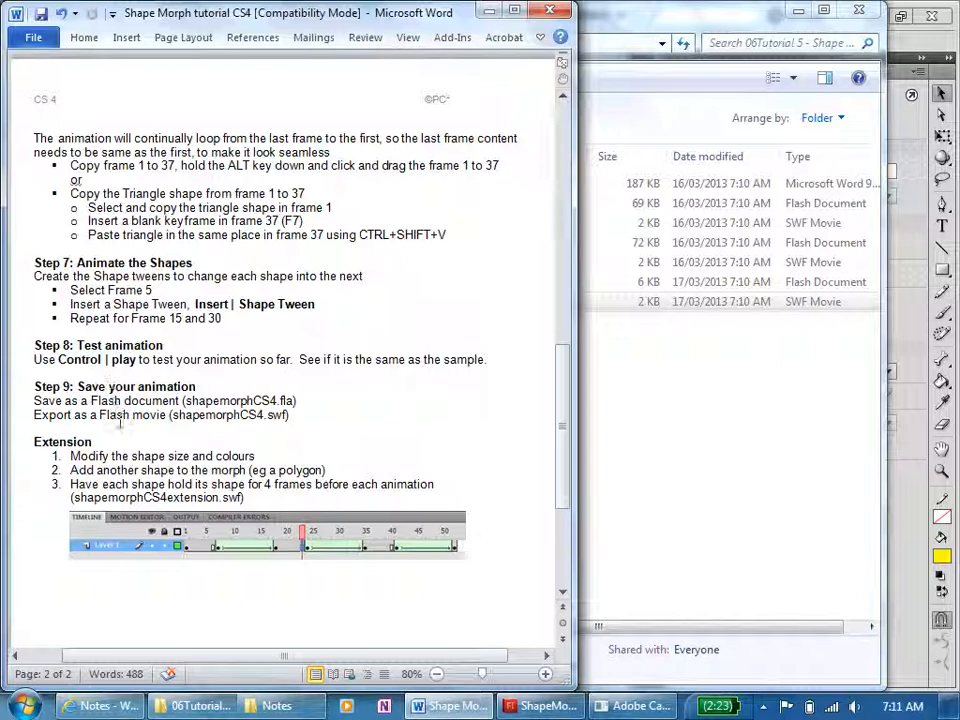
scroll(120, 422, "down", 2)
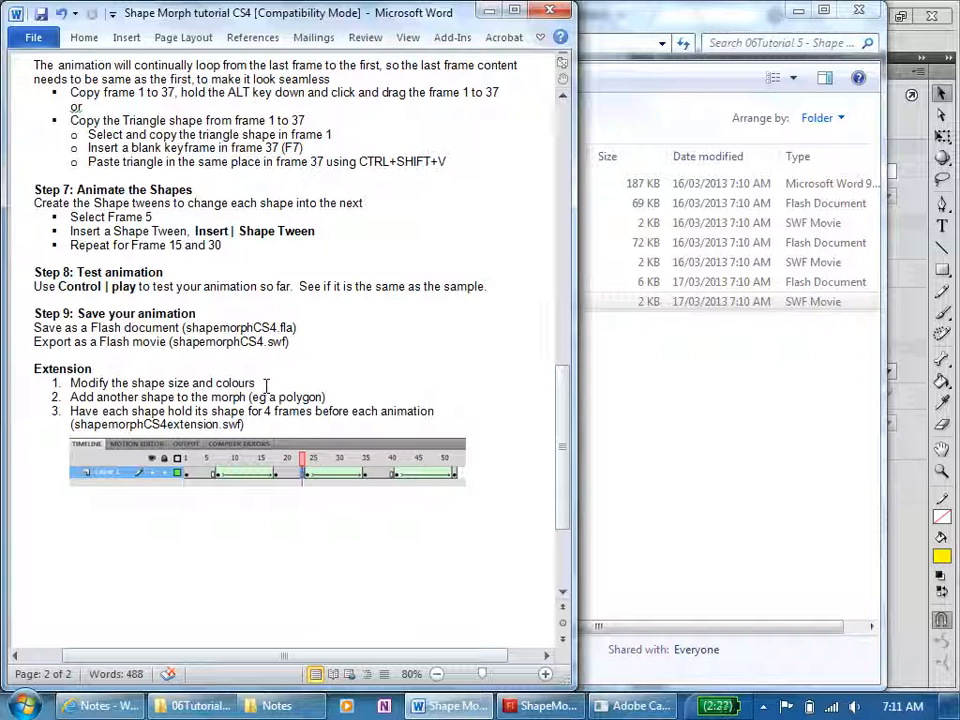
- Switch to Flash, recolour the circle in frame 14 to purple #990099, test the movie and close its preview
left_click(556, 706)
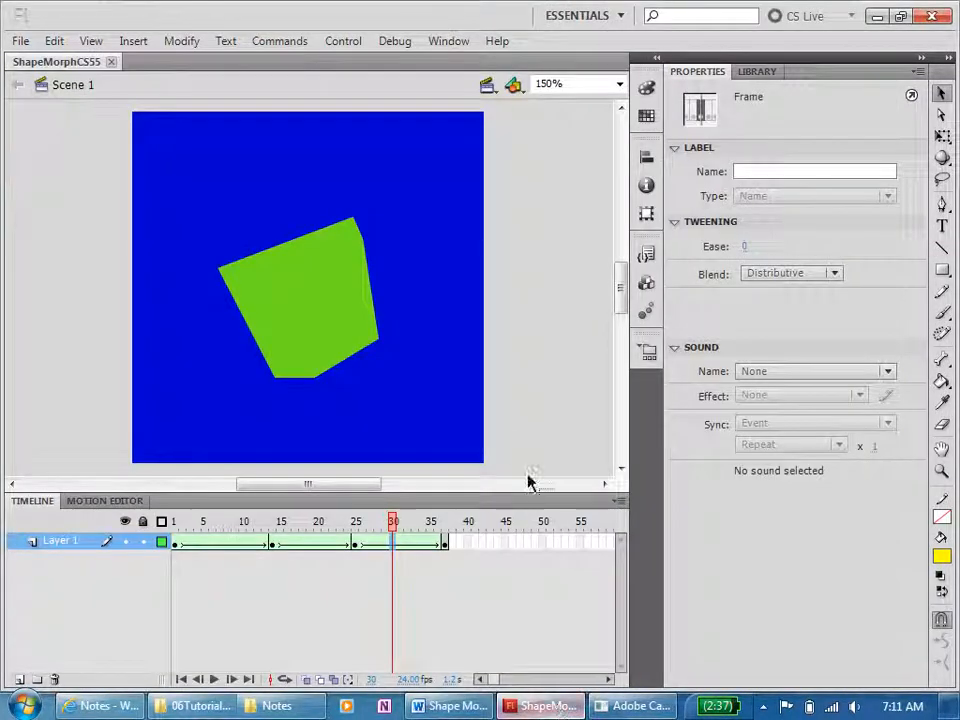
left_click(272, 540)
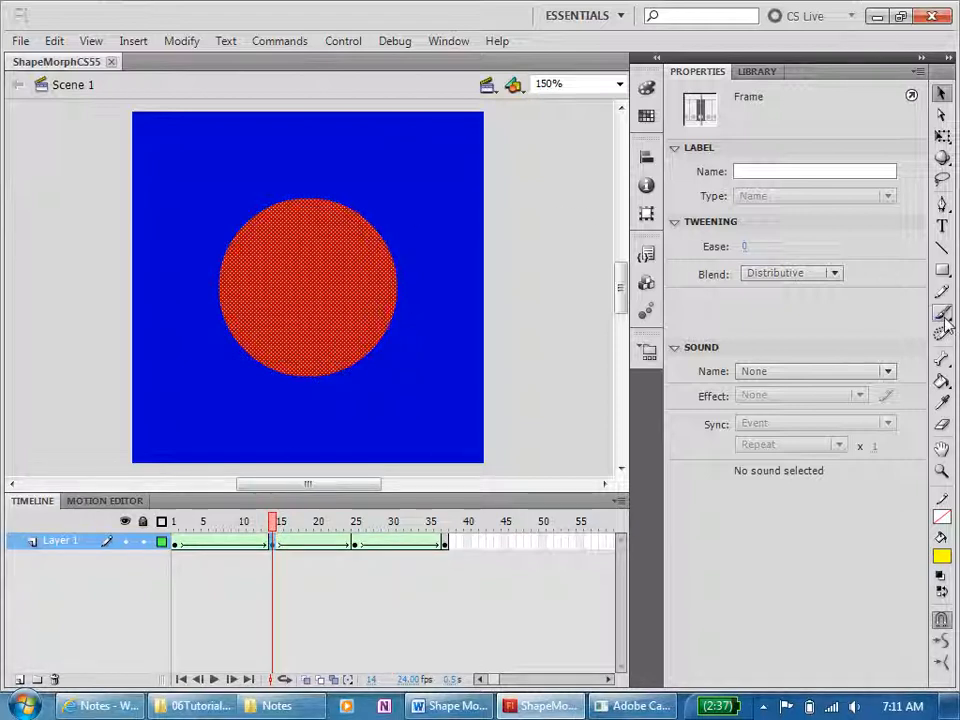
left_click(943, 557)
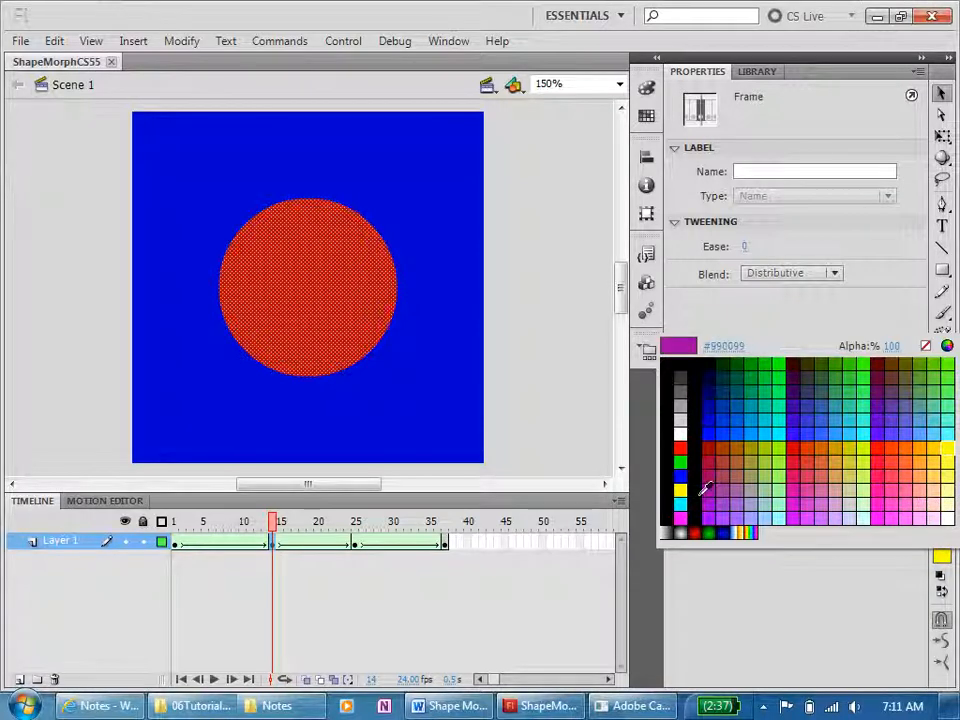
key("Escape")
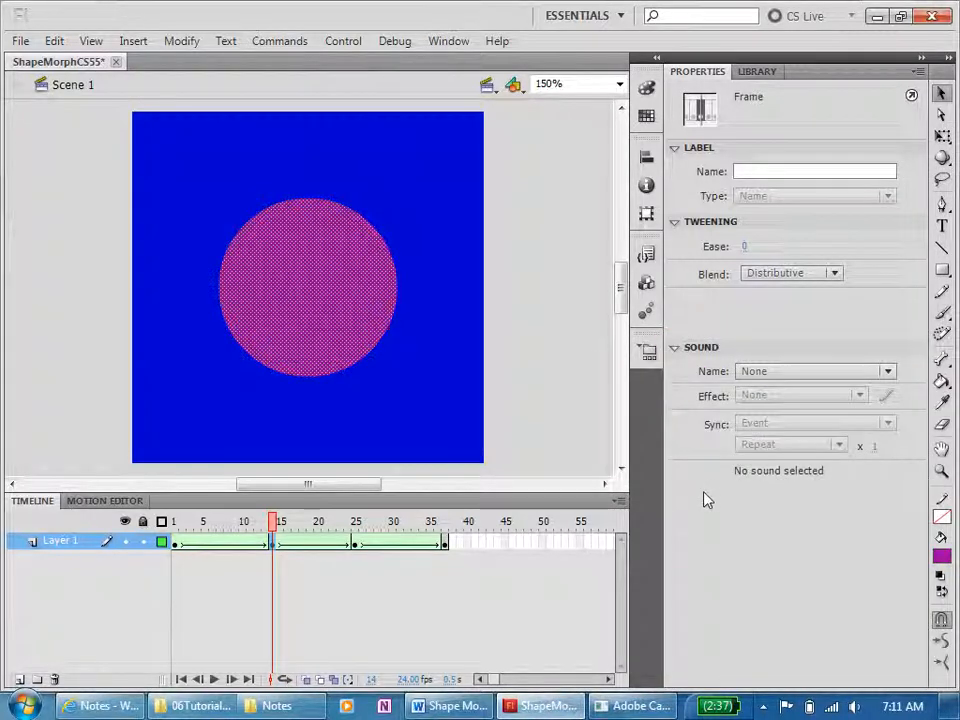
key("ctrl+Return")
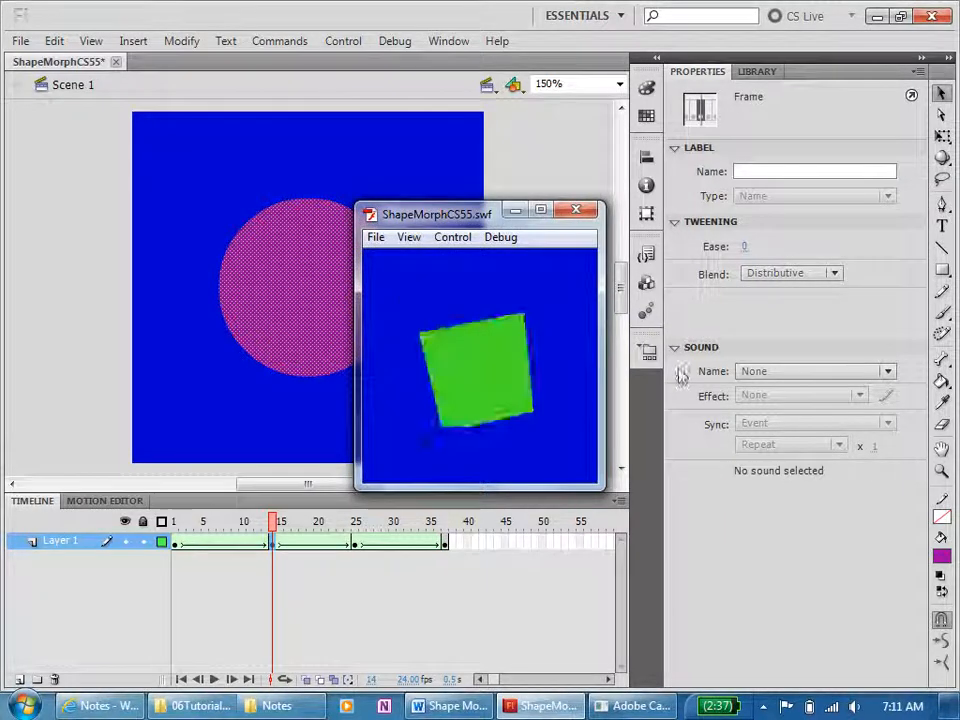
left_click(590, 216)
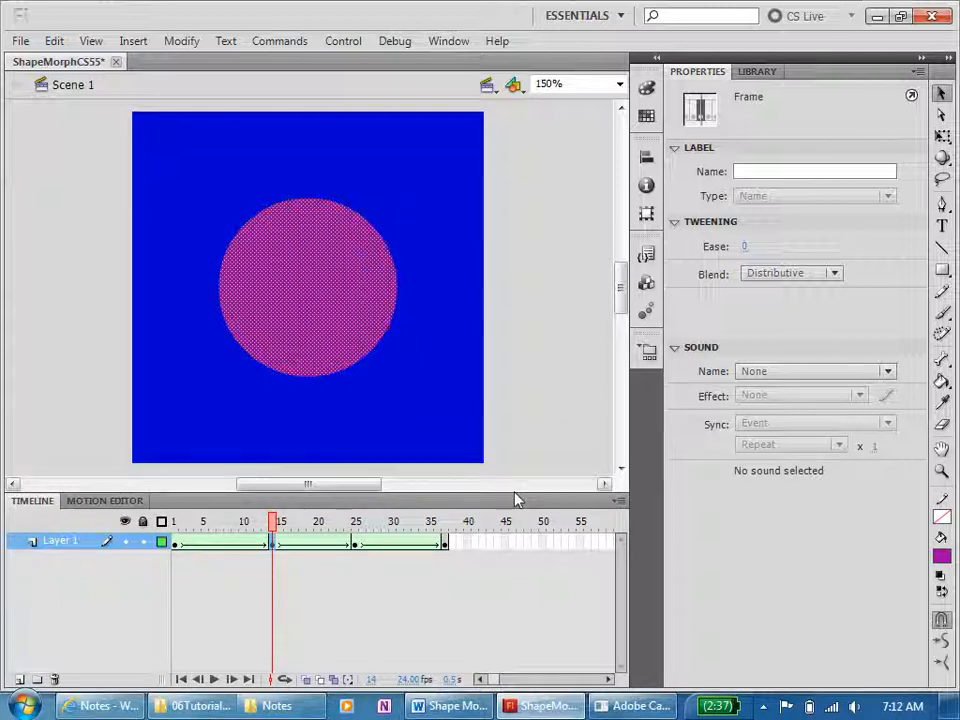
- Check the Extension instructions in Word, then in Flash insert a frame after the frame 14 circle and a keyframe at frame 18
left_click(465, 705)
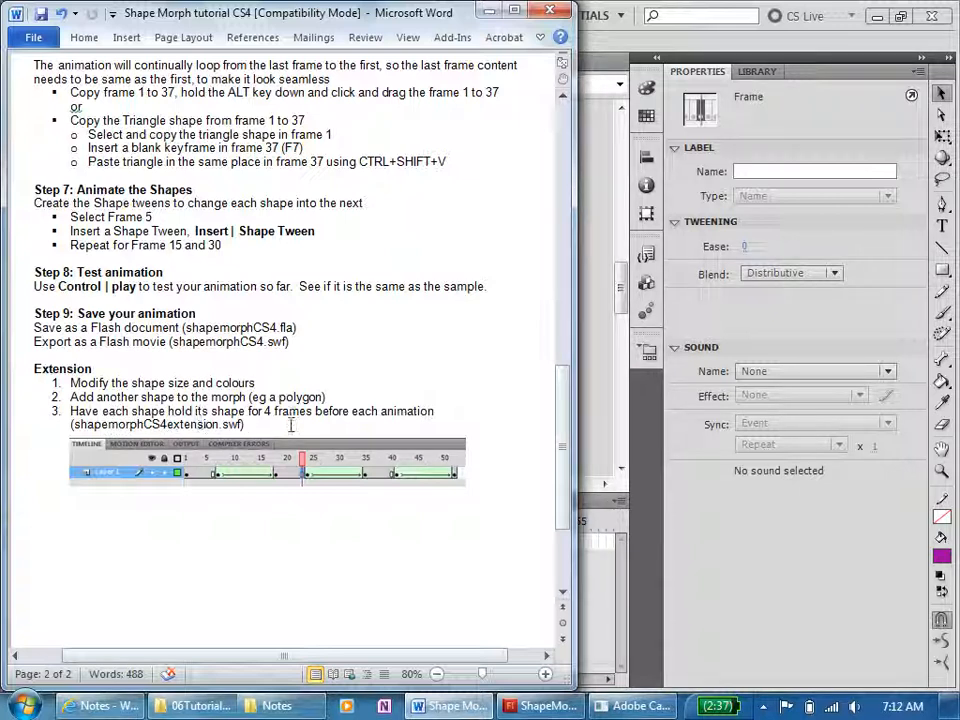
left_click(603, 168)
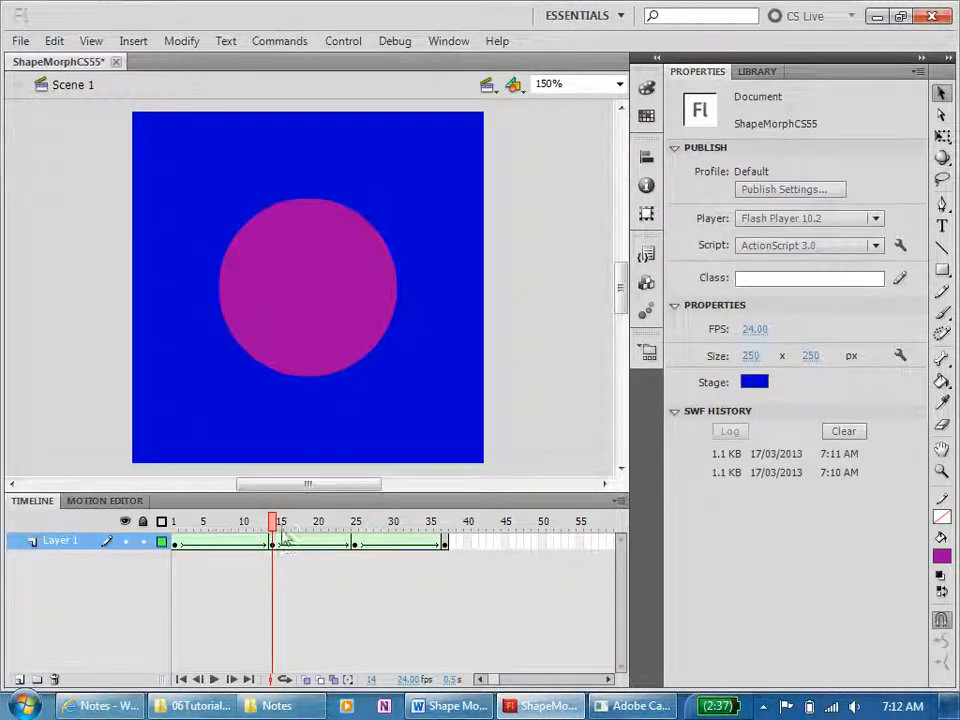
right_click(273, 543)
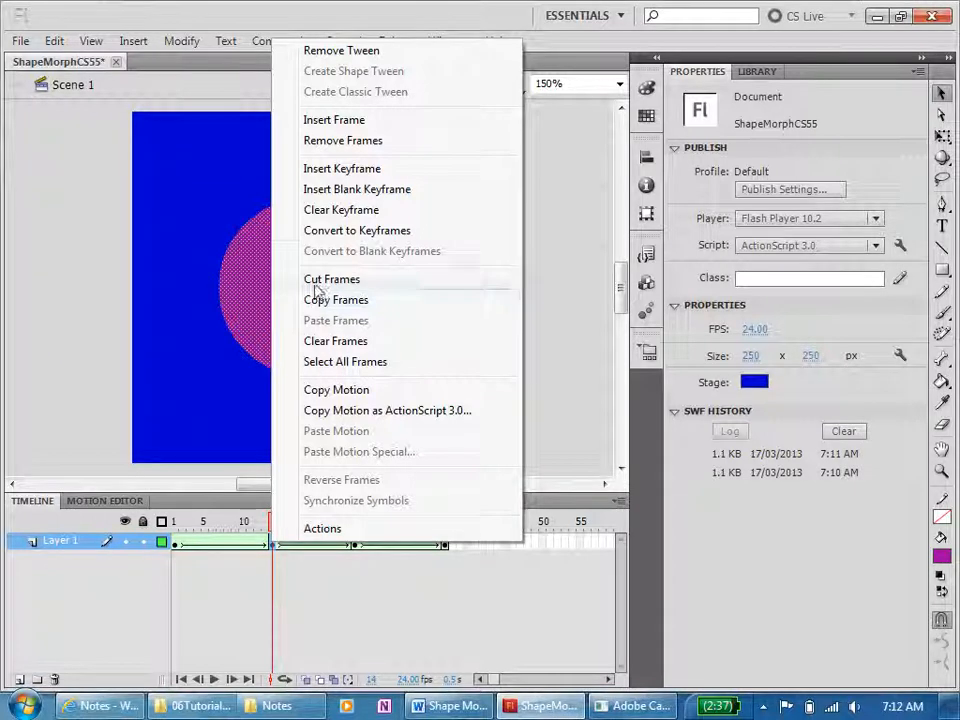
left_click(315, 127)
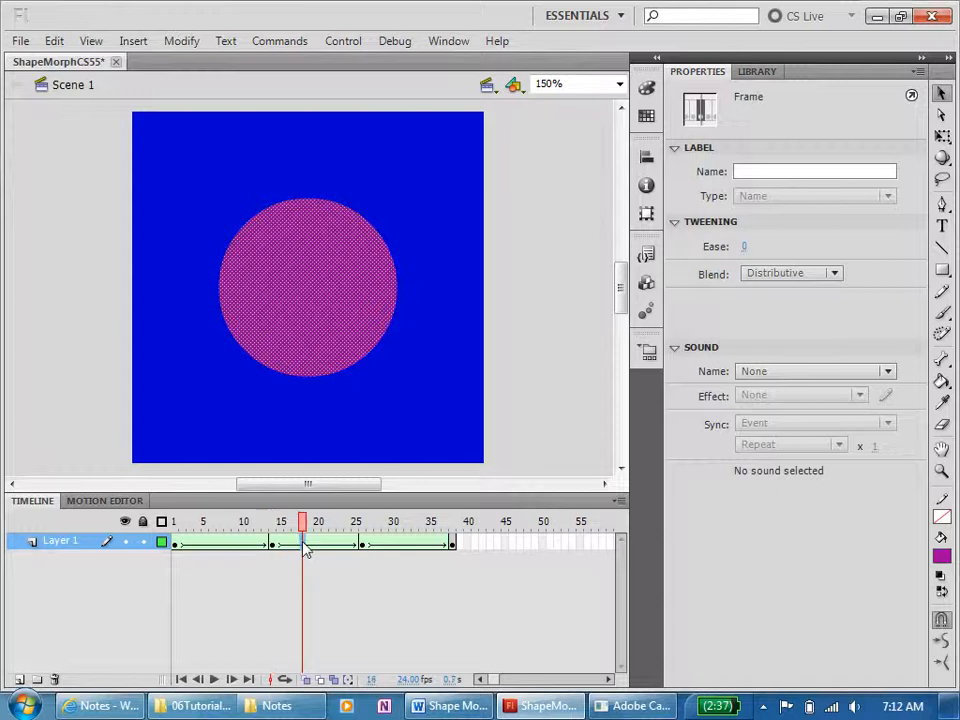
right_click(305, 545)
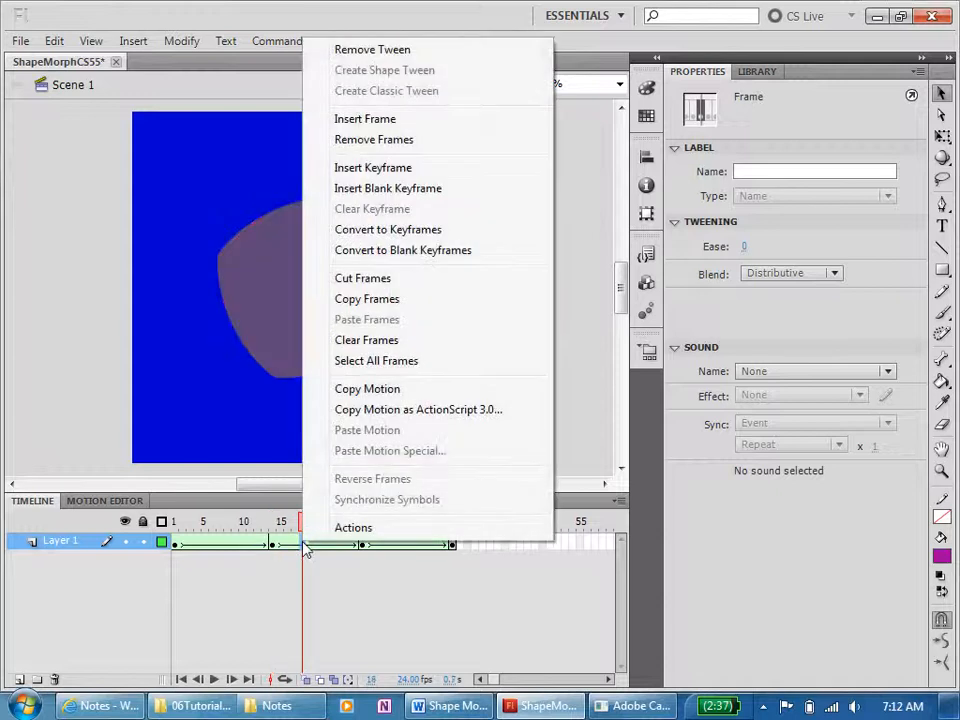
left_click(367, 172)
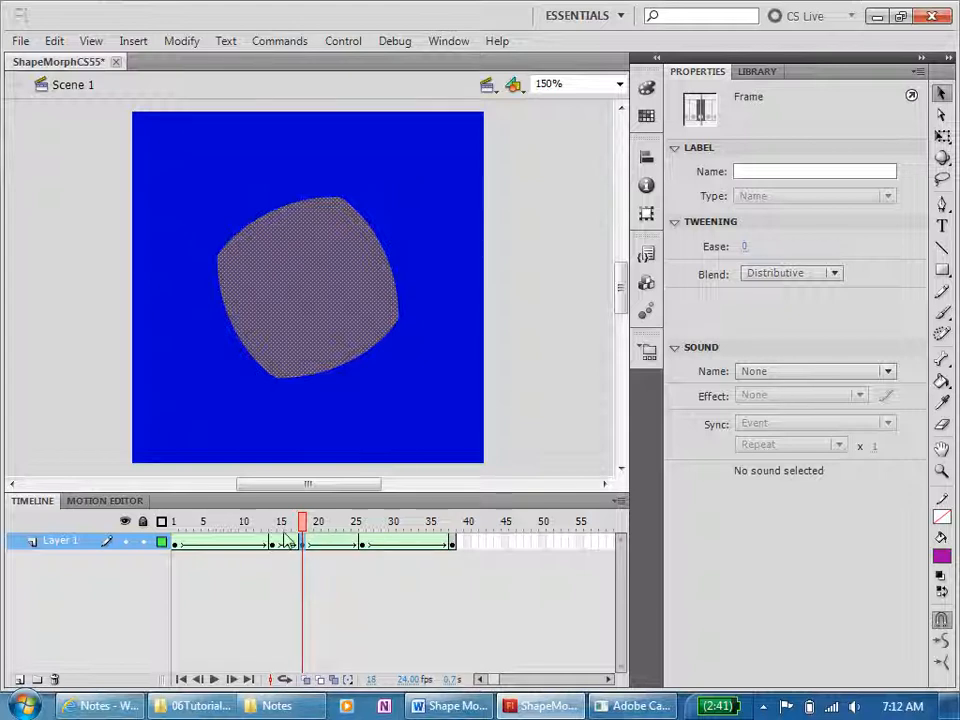
- Insert three more frames into the tween between frame 18 and the green square keyframe on Layer 1
right_click(334, 544)
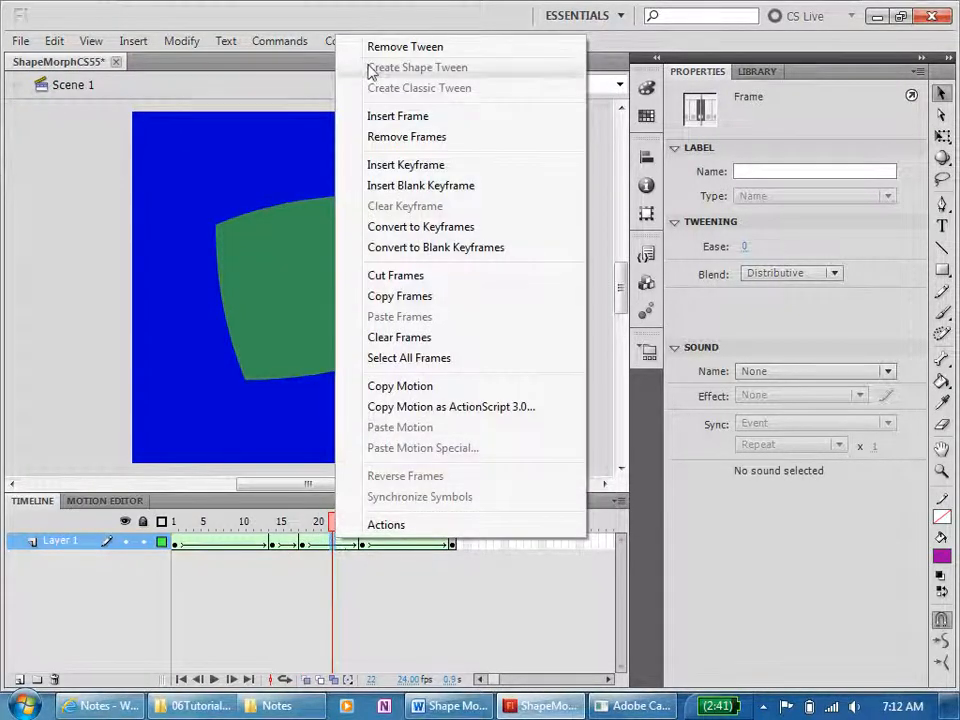
left_click(378, 117)
right_click(318, 547)
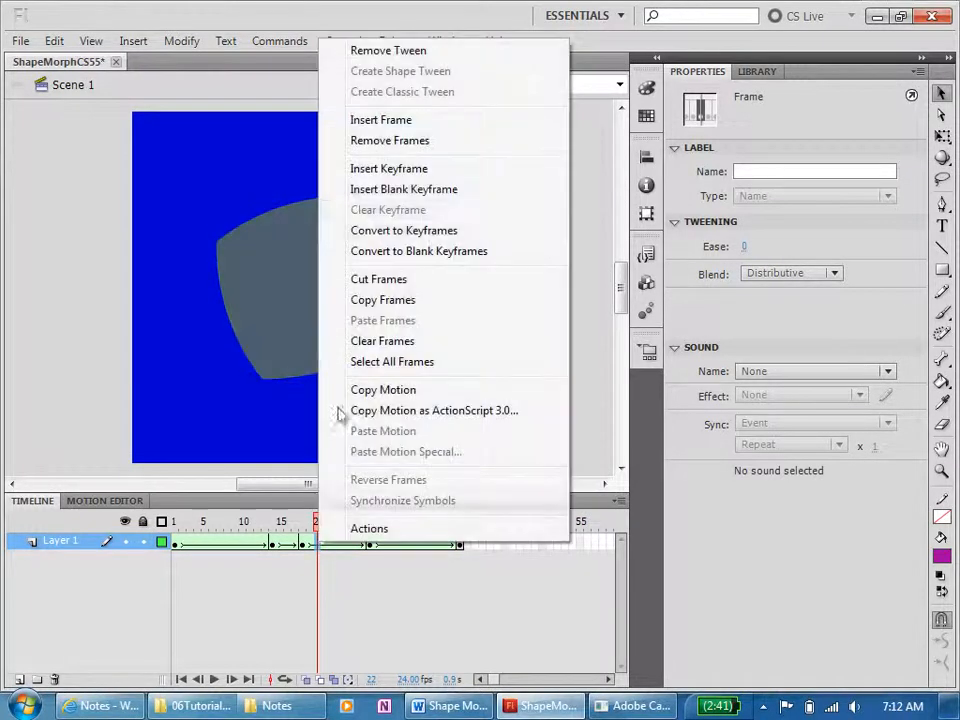
left_click(356, 120)
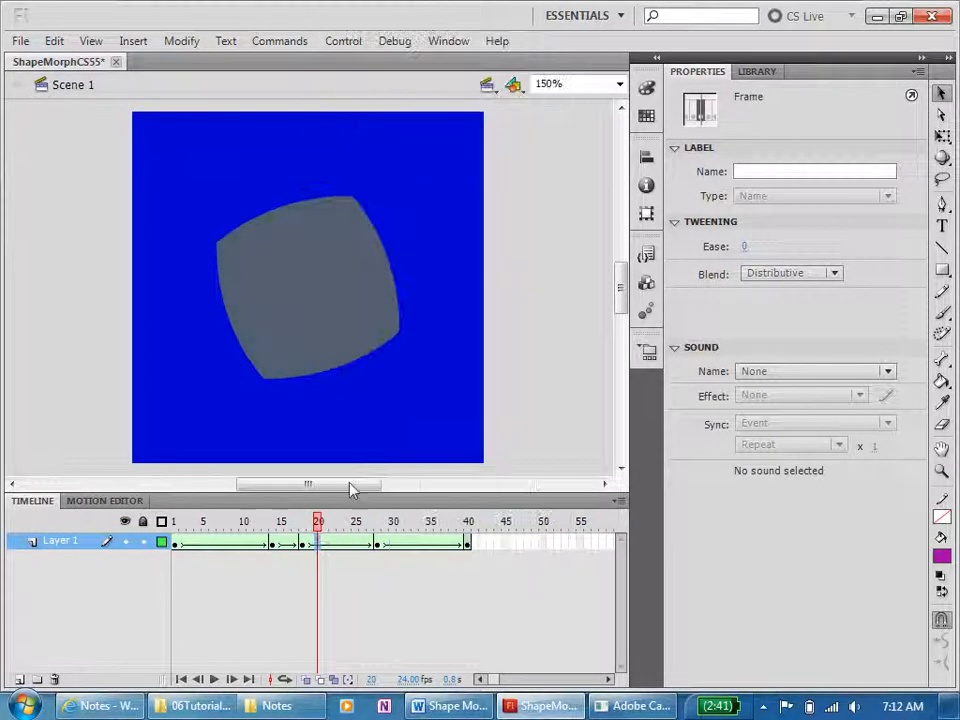
right_click(332, 547)
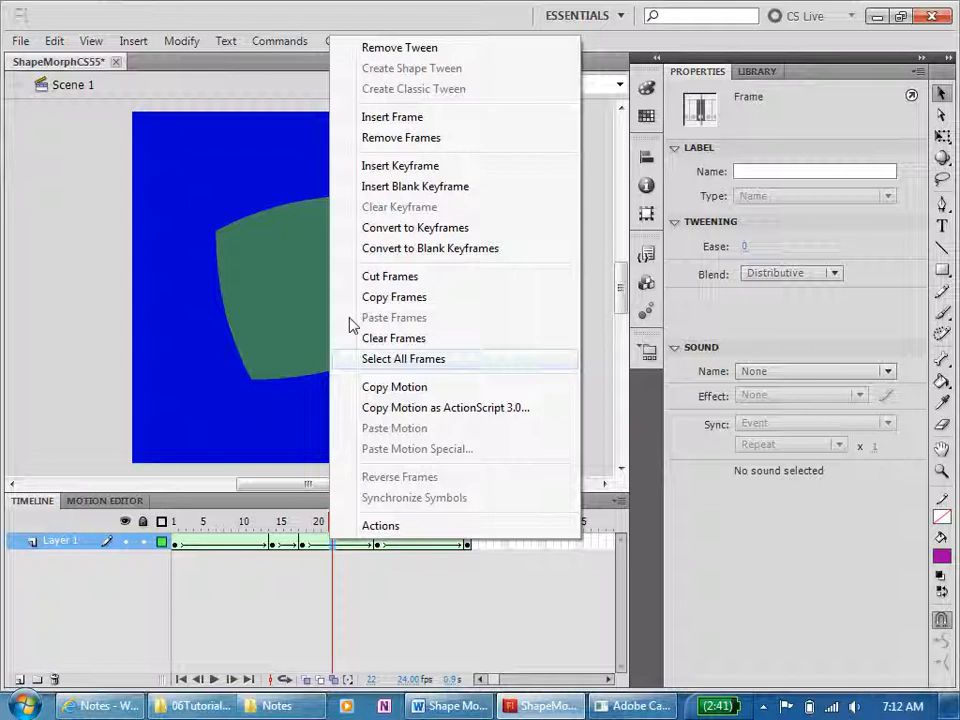
left_click(364, 117)
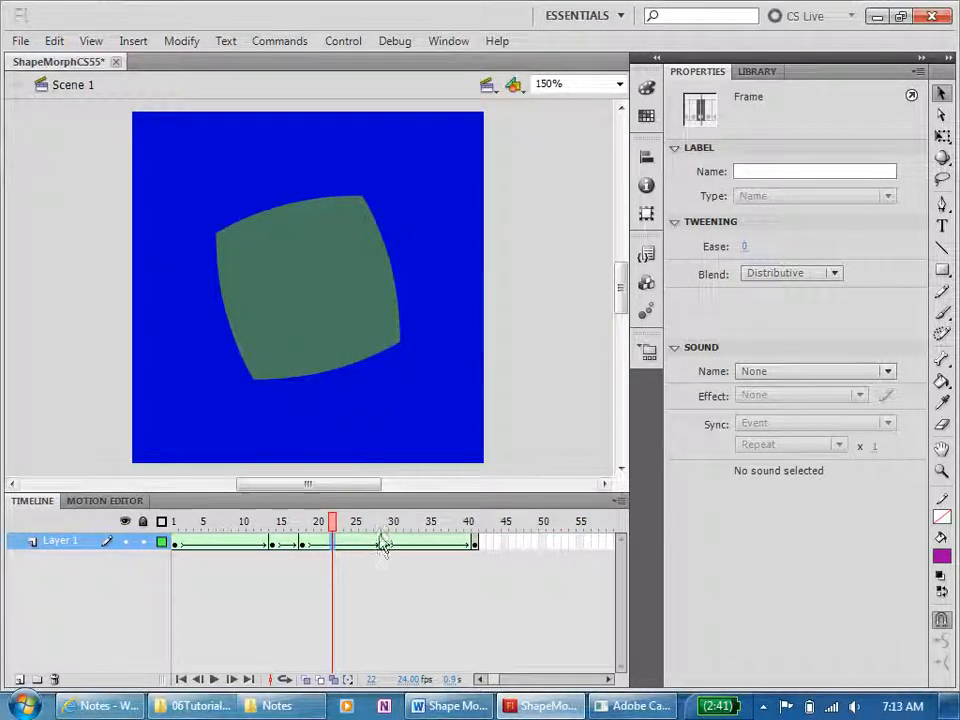
- Copy the purple circle from frame 14 and select the keyframe at frame 18
left_click(303, 545)
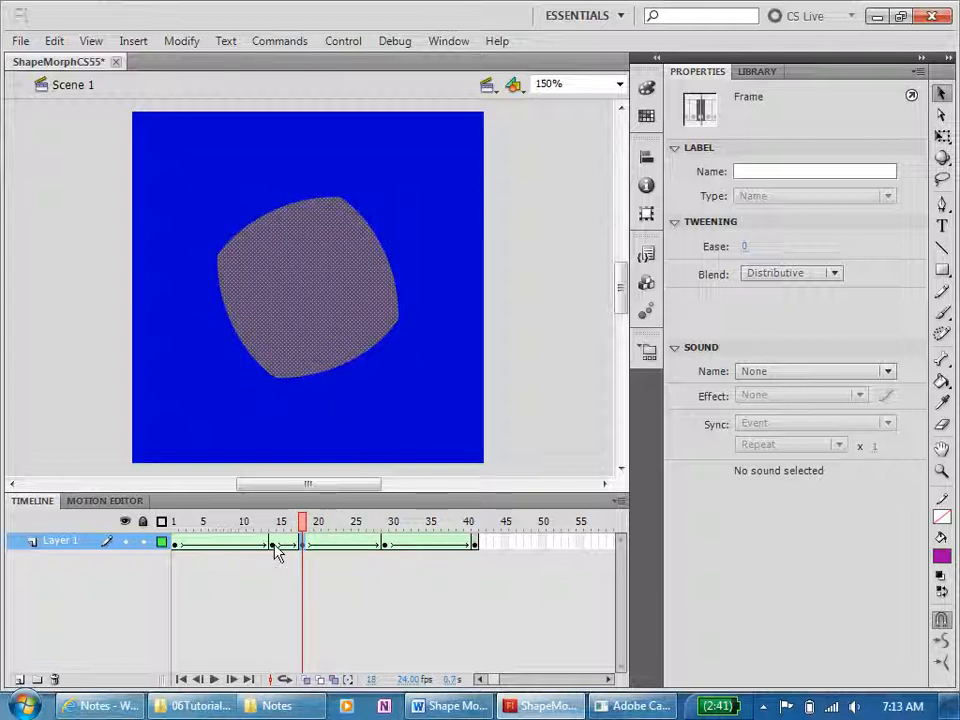
left_click(273, 545)
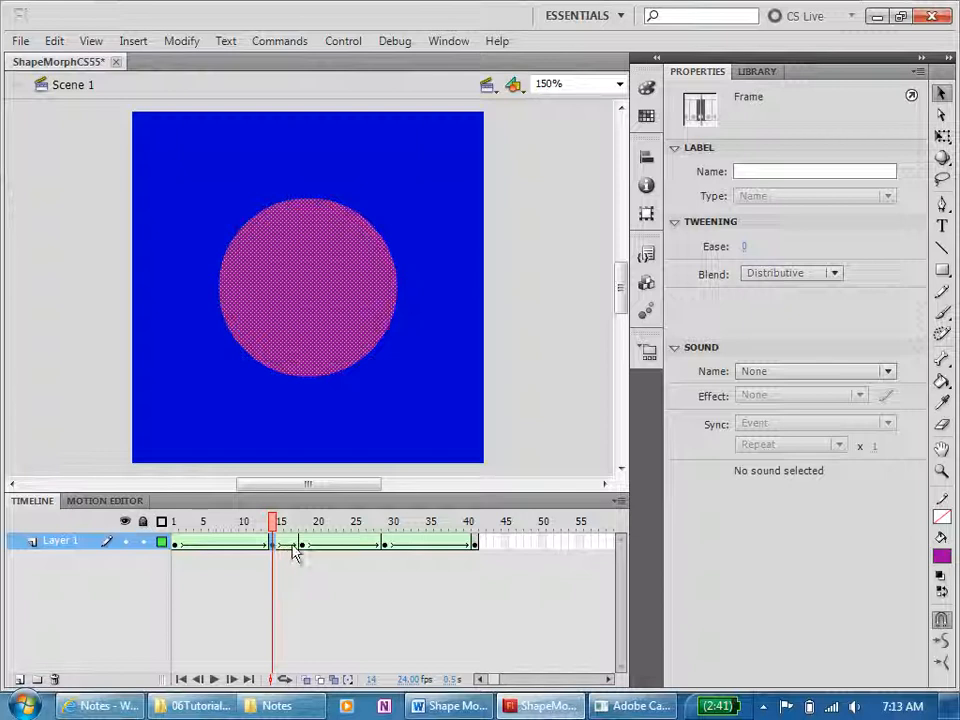
left_click(303, 545)
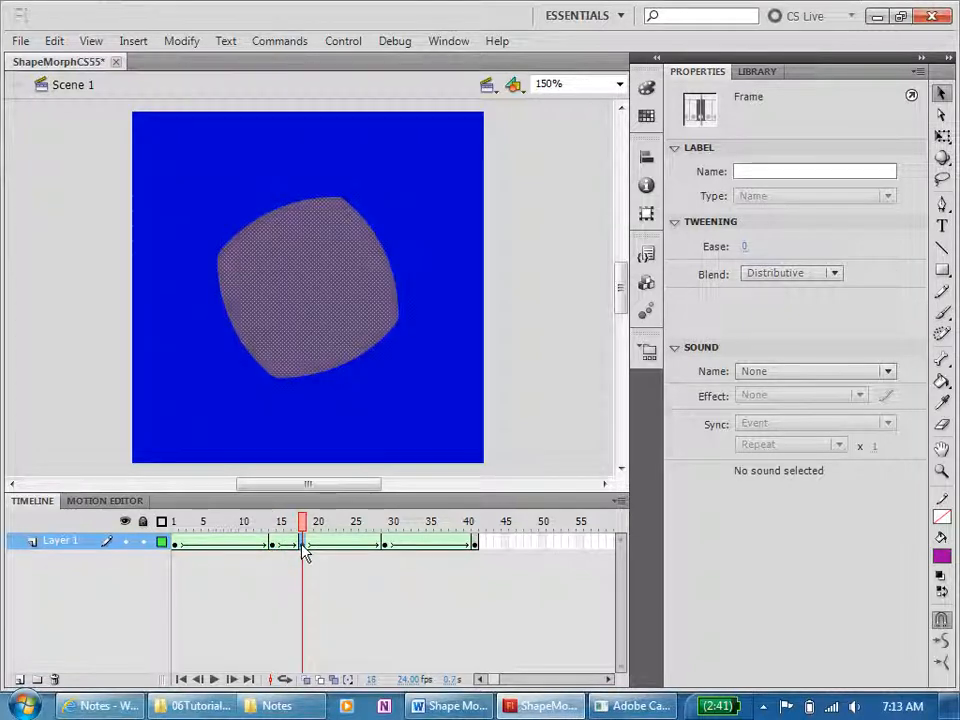
- Paste the copied circle in place over the in-between shape in frame 18 and undo the paste
left_click(50, 41)
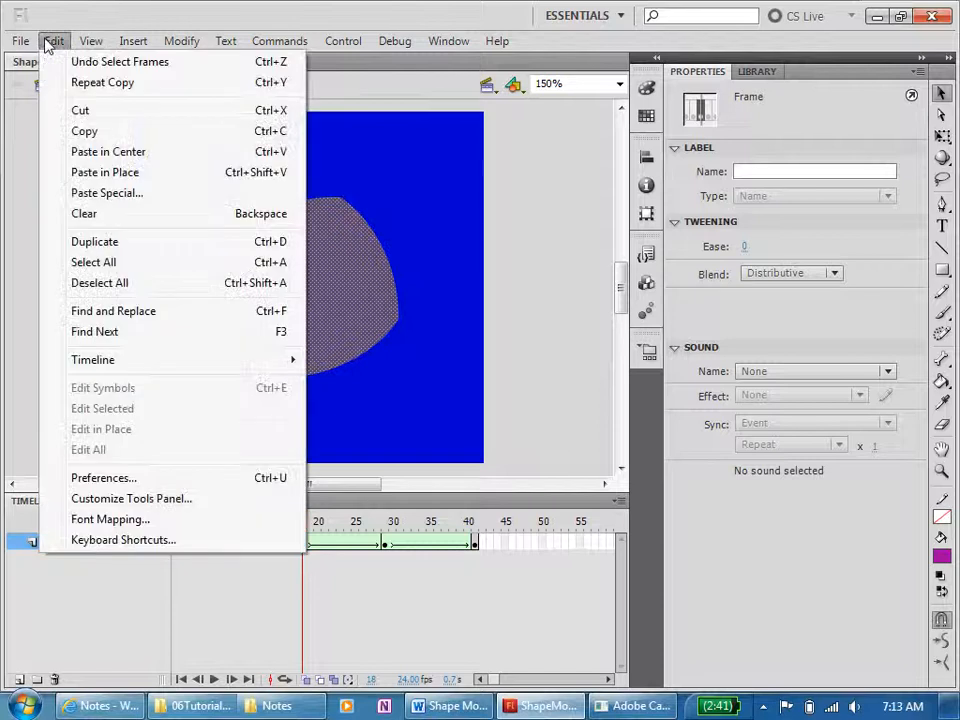
left_click(76, 173)
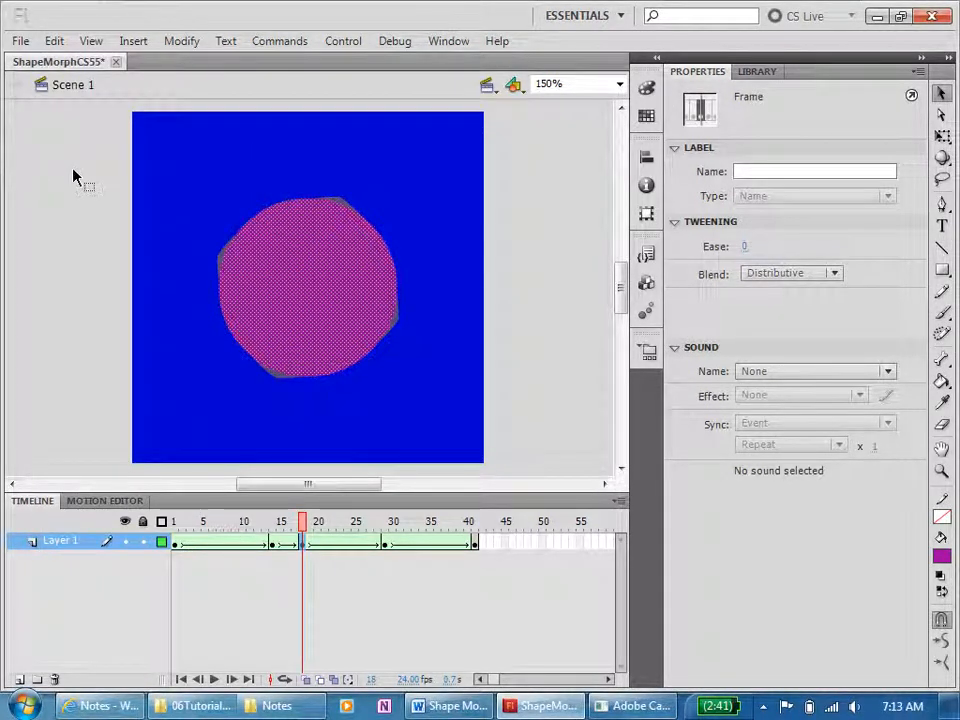
key("ctrl+z")
- Delete the in-between shape from frame 18, paste the copied purple circle in place there, and scrub the timeline to check the morph
left_click(268, 263)
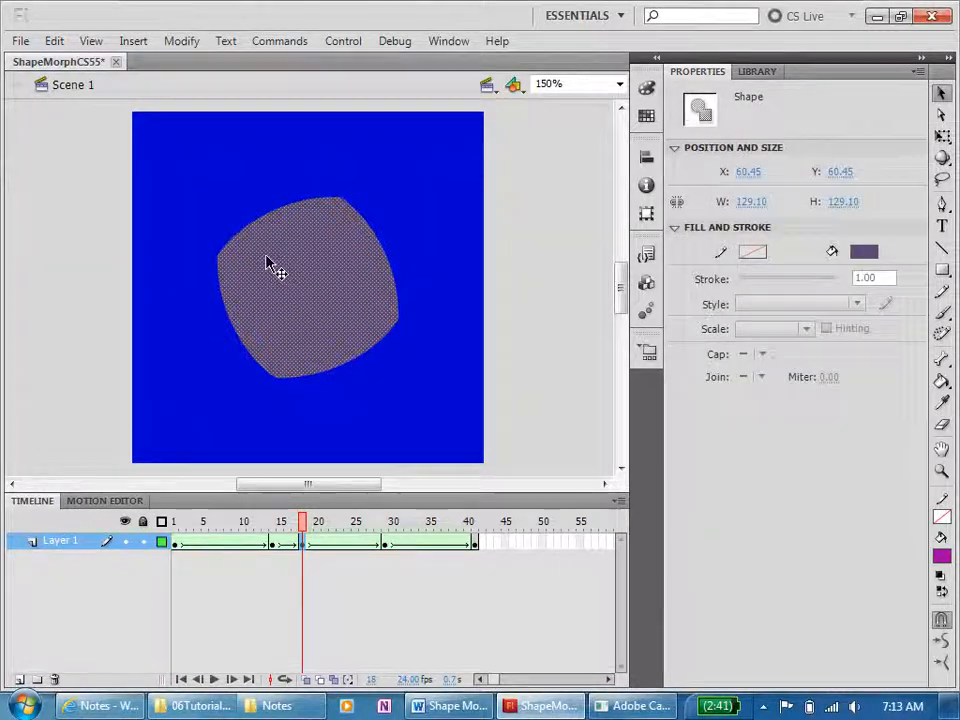
key("Delete")
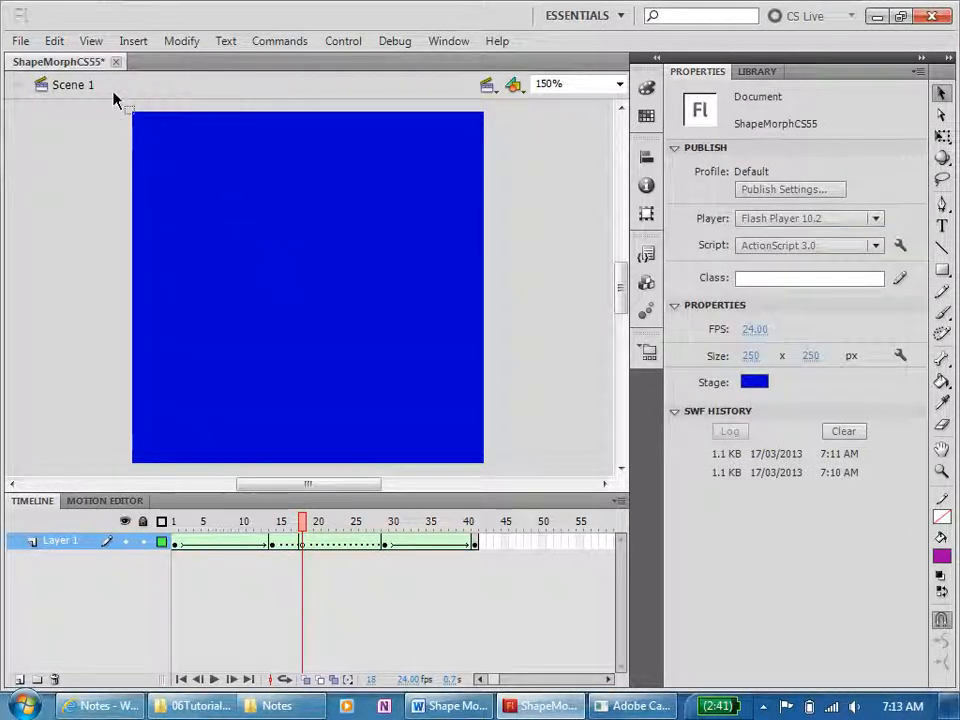
left_click(54, 41)
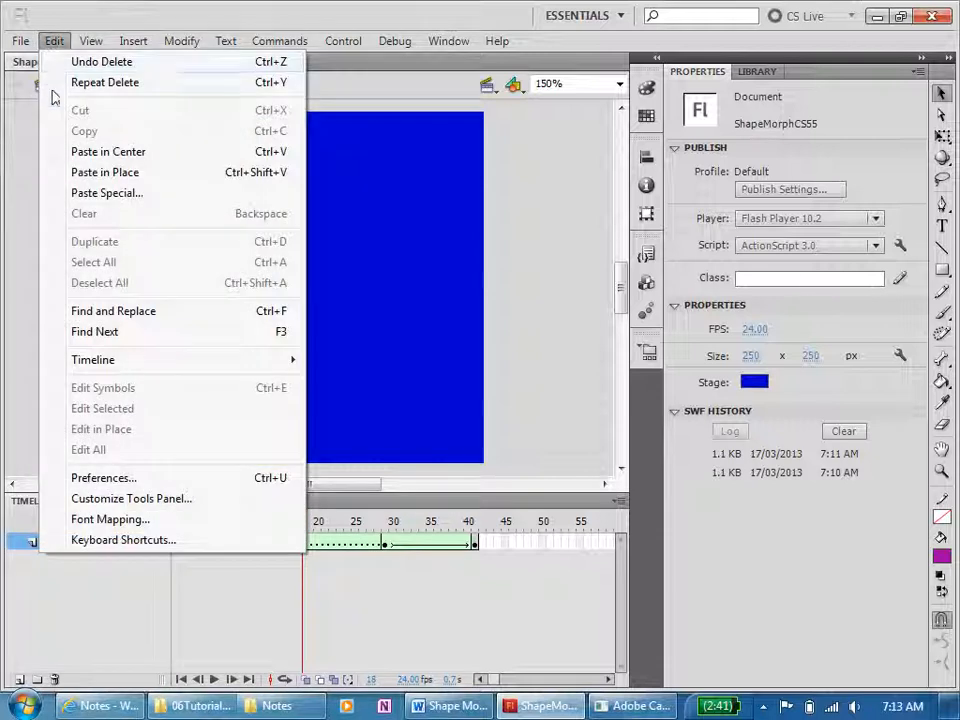
left_click(79, 171)
left_click_drag(302, 530, 200, 530)
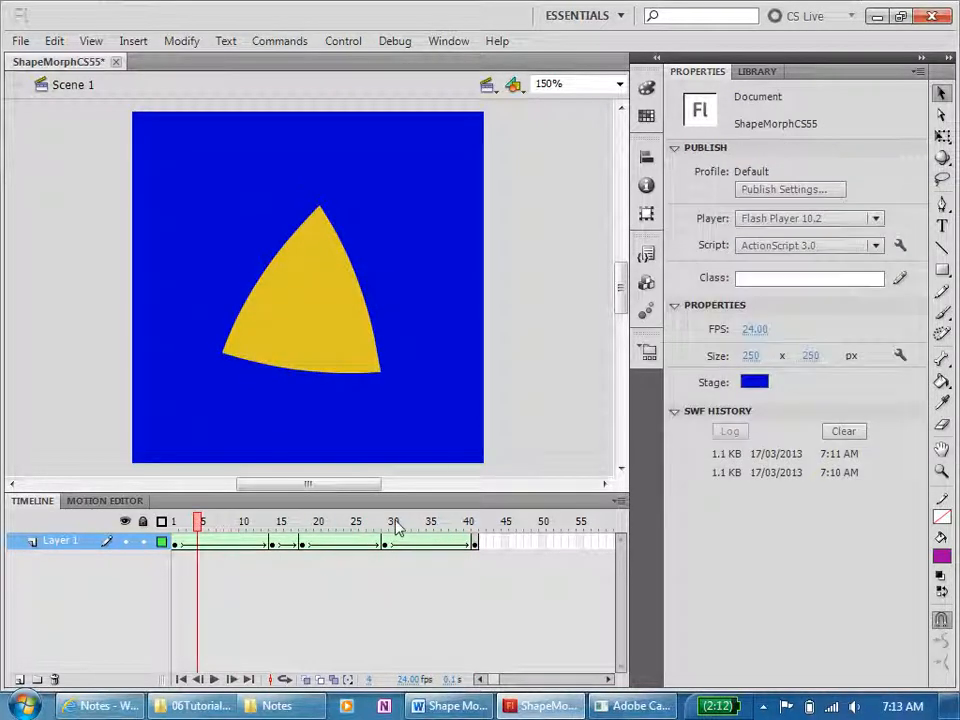
- Insert four frames into the tween starting at the frame 29 green square, and add a blank keyframe at frame 32
left_click_drag(387, 546, 404, 550)
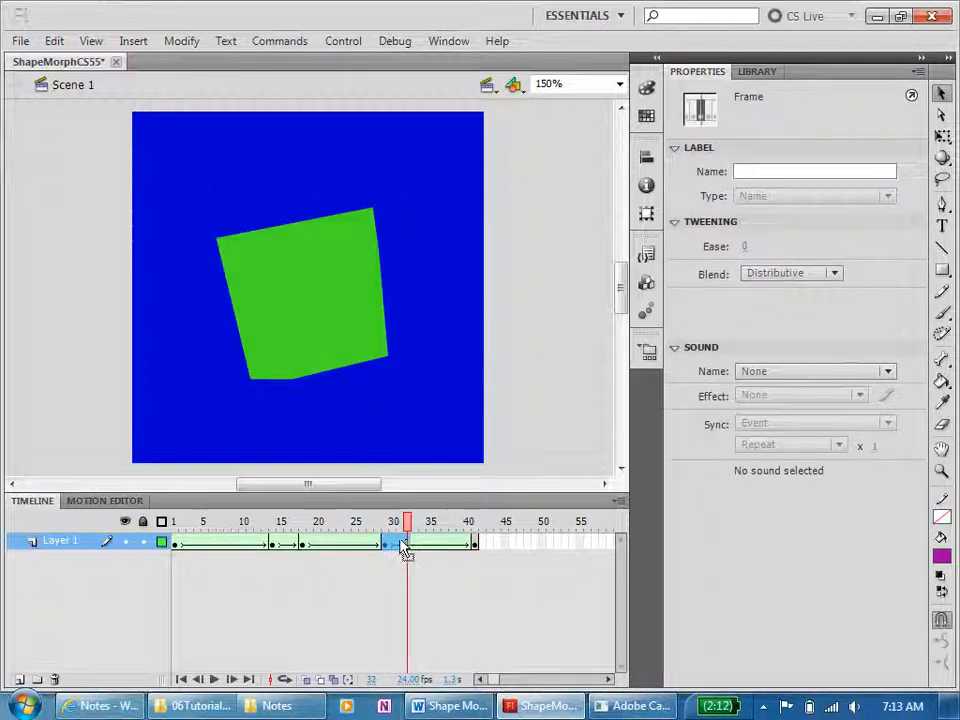
right_click(405, 550)
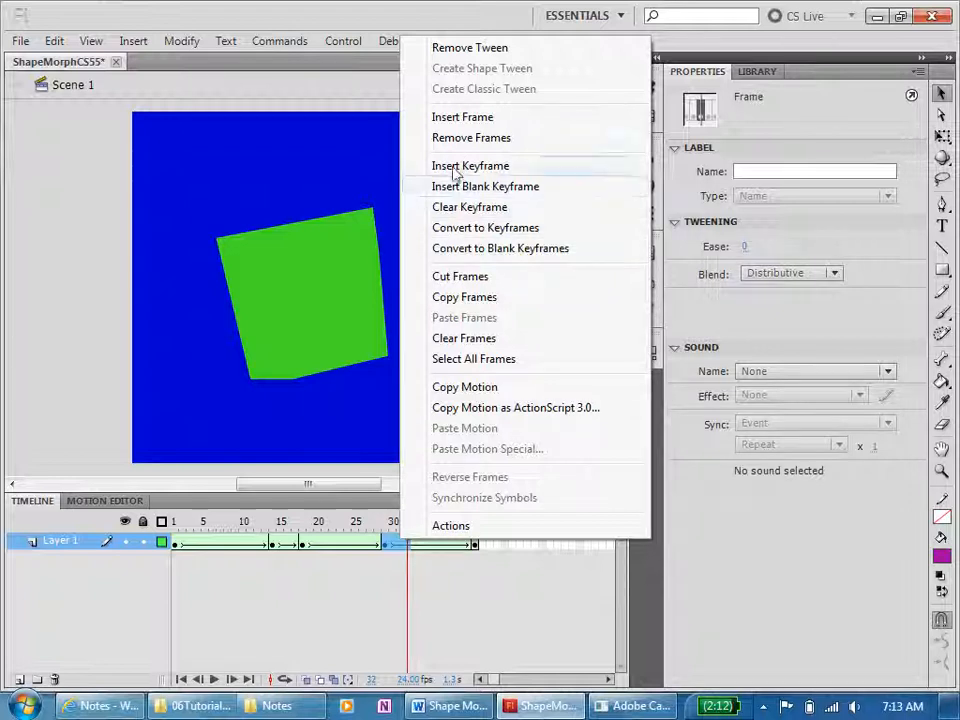
left_click(448, 120)
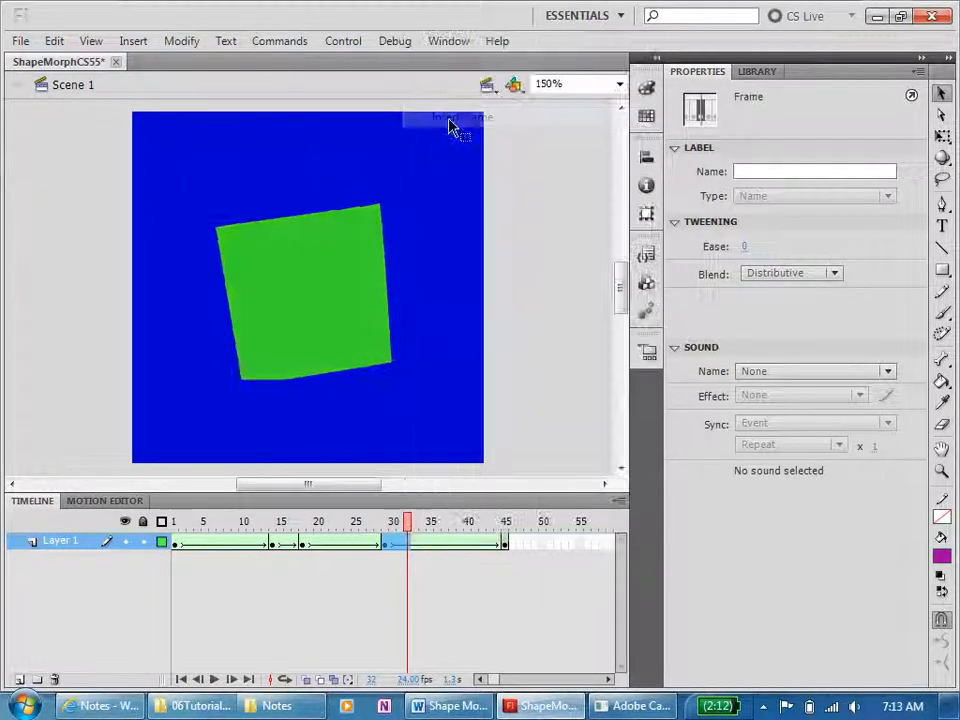
right_click(408, 543)
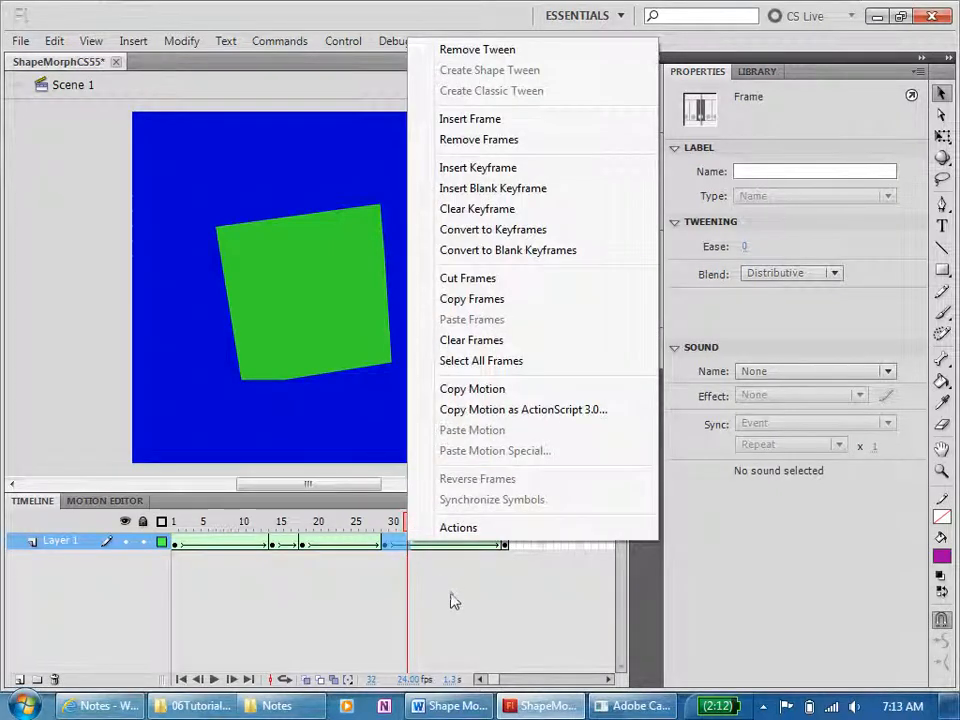
left_click(428, 562)
left_click(411, 553)
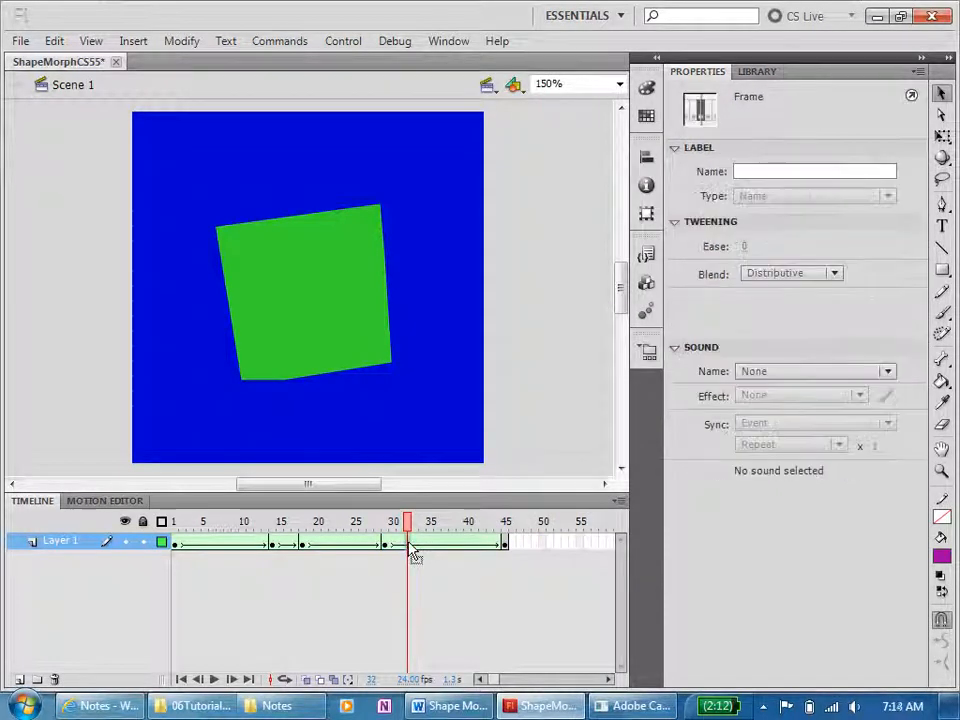
right_click(411, 551)
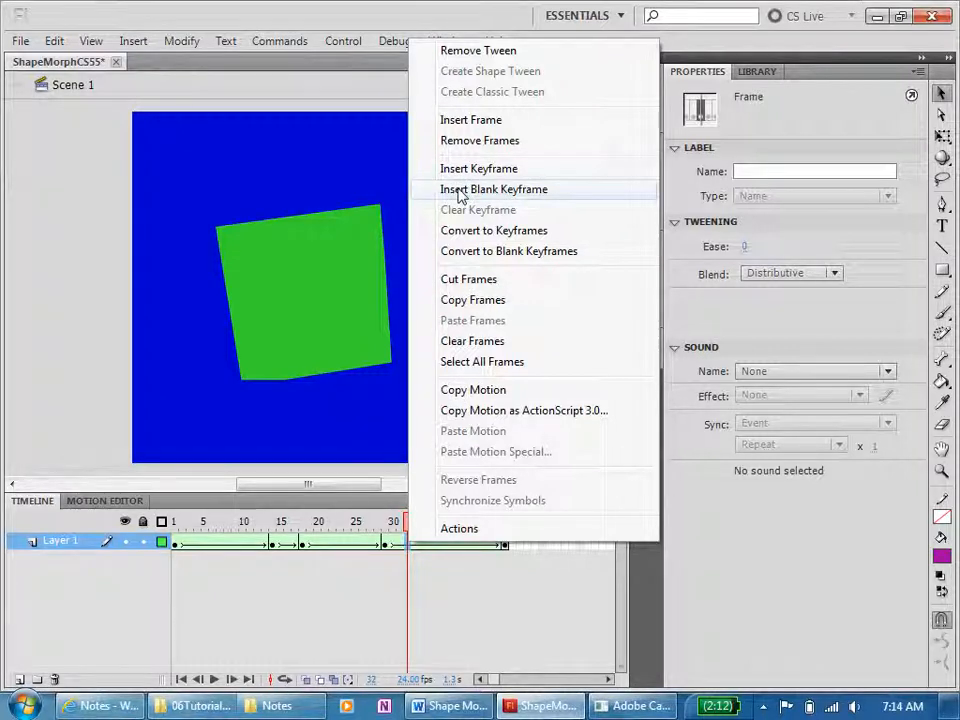
left_click(459, 192)
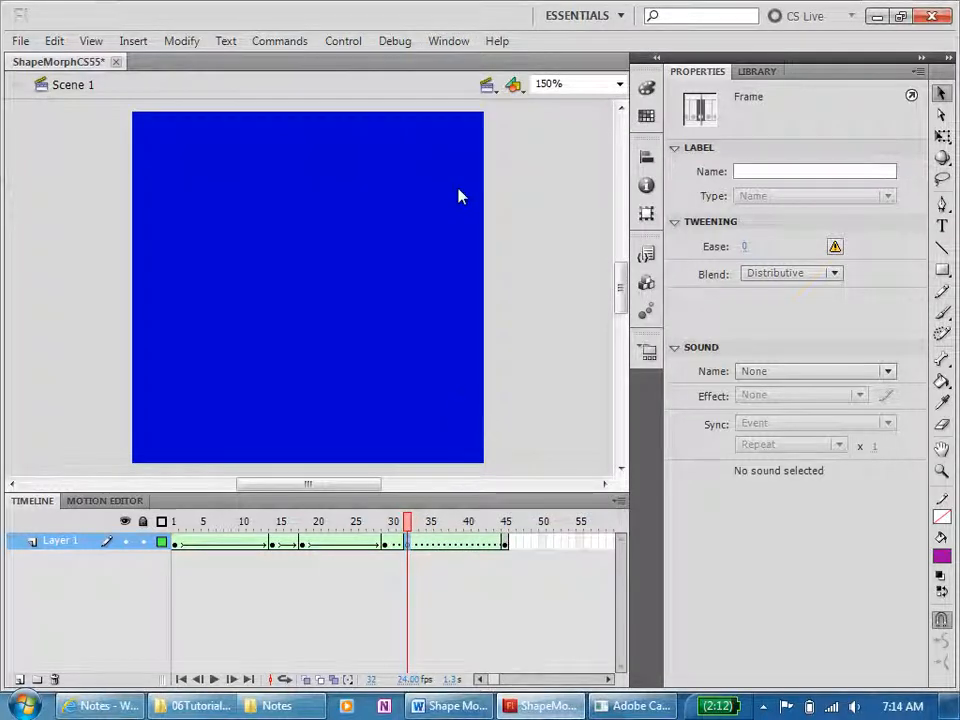
- Copy the green square from frame 29, paste it in place into the blank keyframe at frame 32, and scrub through the result
left_click(386, 545)
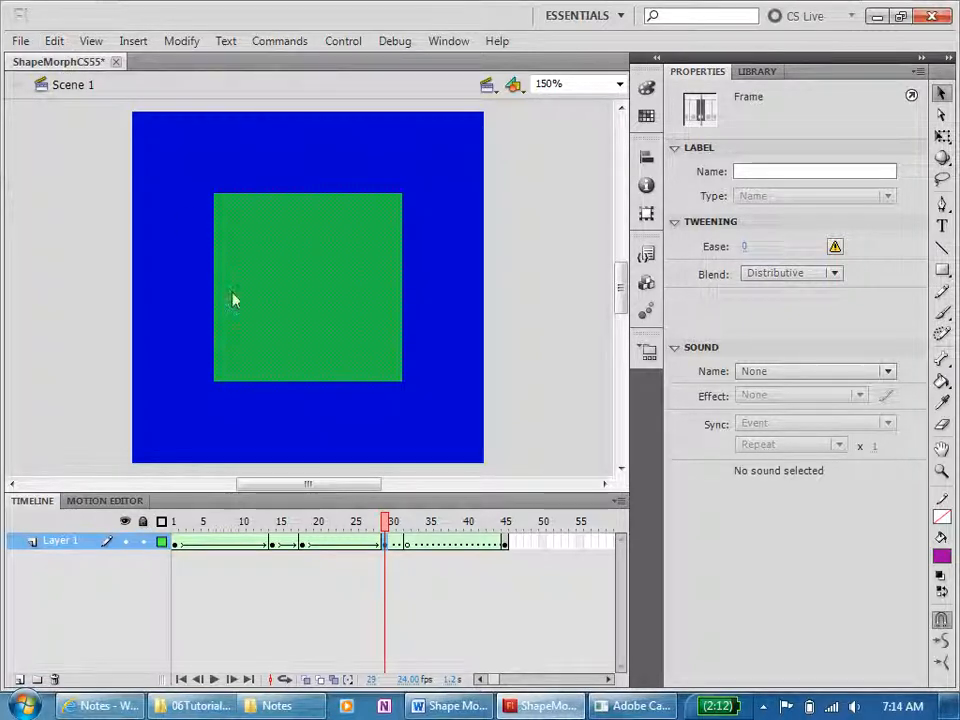
left_click(409, 546)
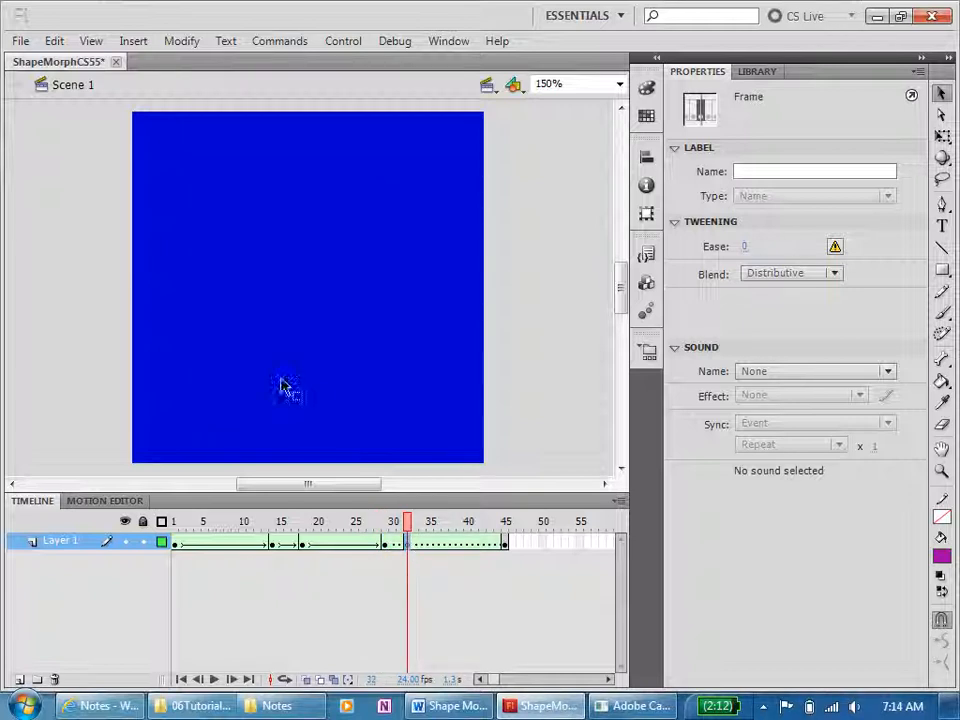
left_click(54, 41)
left_click(102, 174)
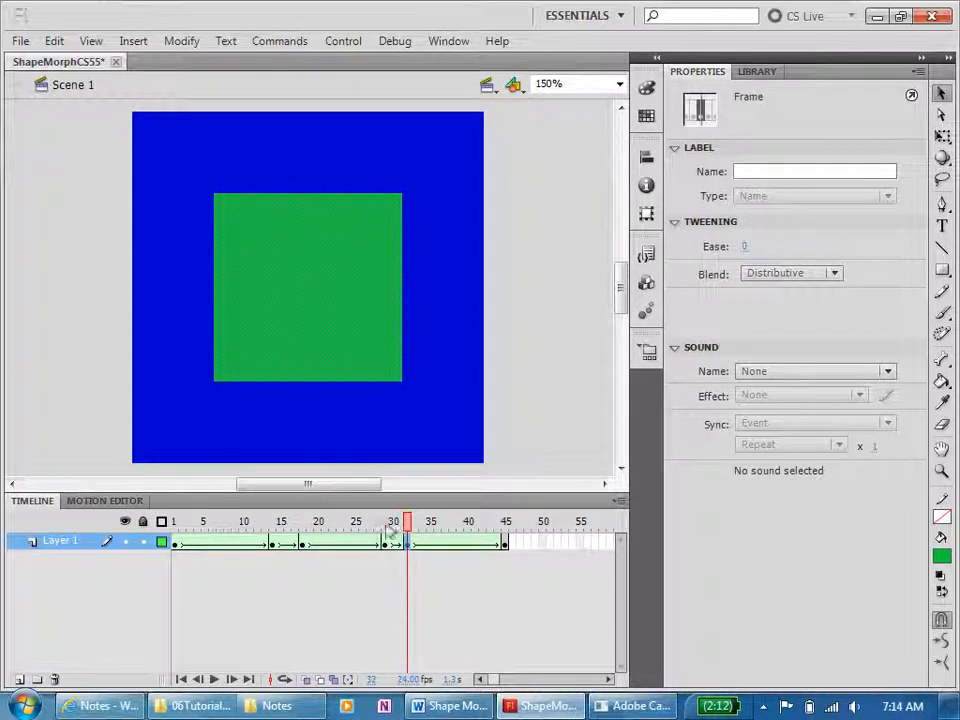
left_click_drag(381, 526, 452, 530)
- Insert one frame after the yellow triangle keyframe at frame 45
left_click(507, 545)
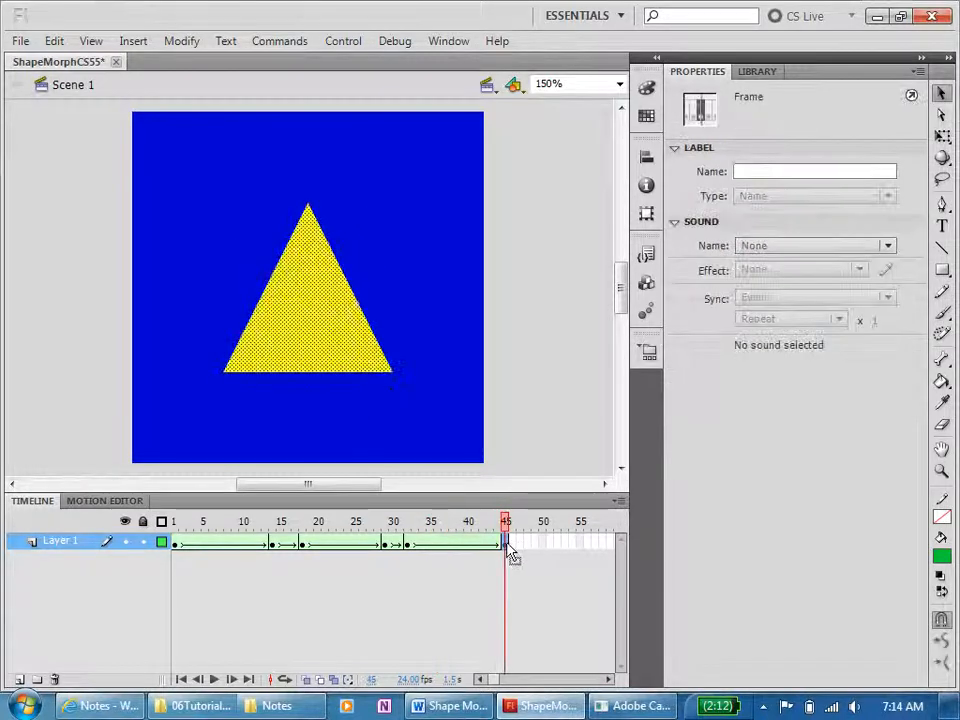
right_click(507, 549)
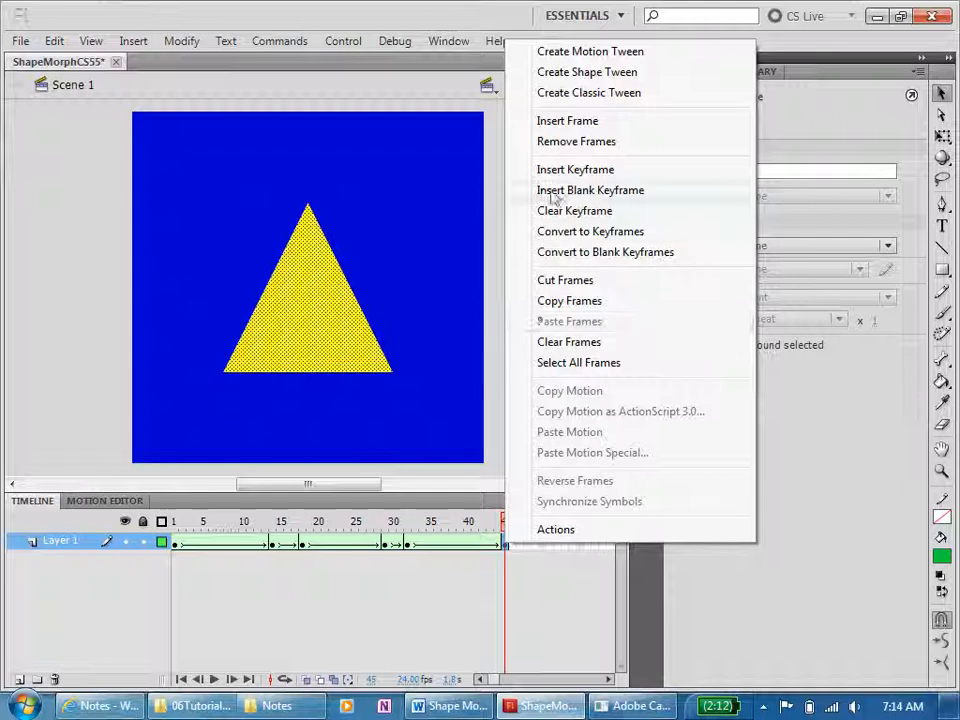
left_click(570, 122)
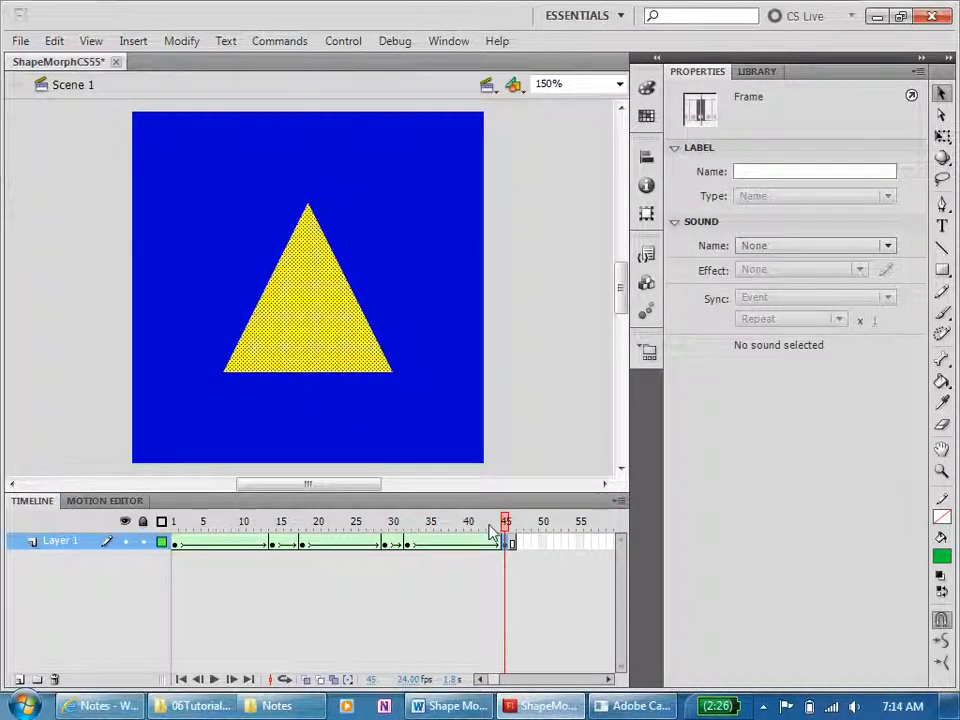
- Try inserting frames with frames 44 to 46 selected, and undo the insertion
left_click_drag(490, 530, 497, 528)
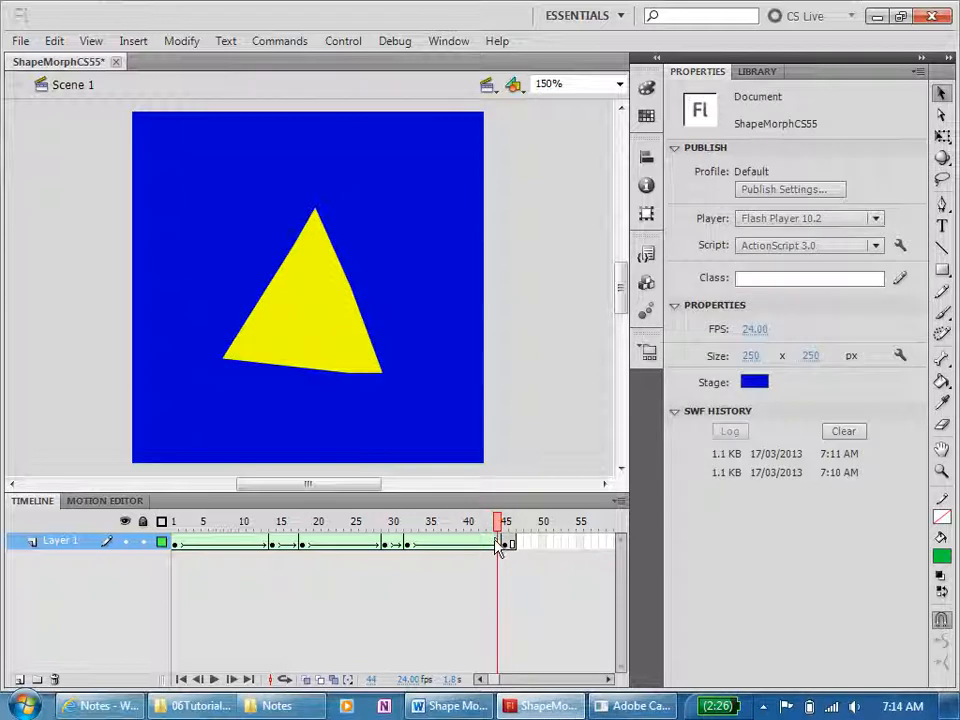
left_click(505, 541)
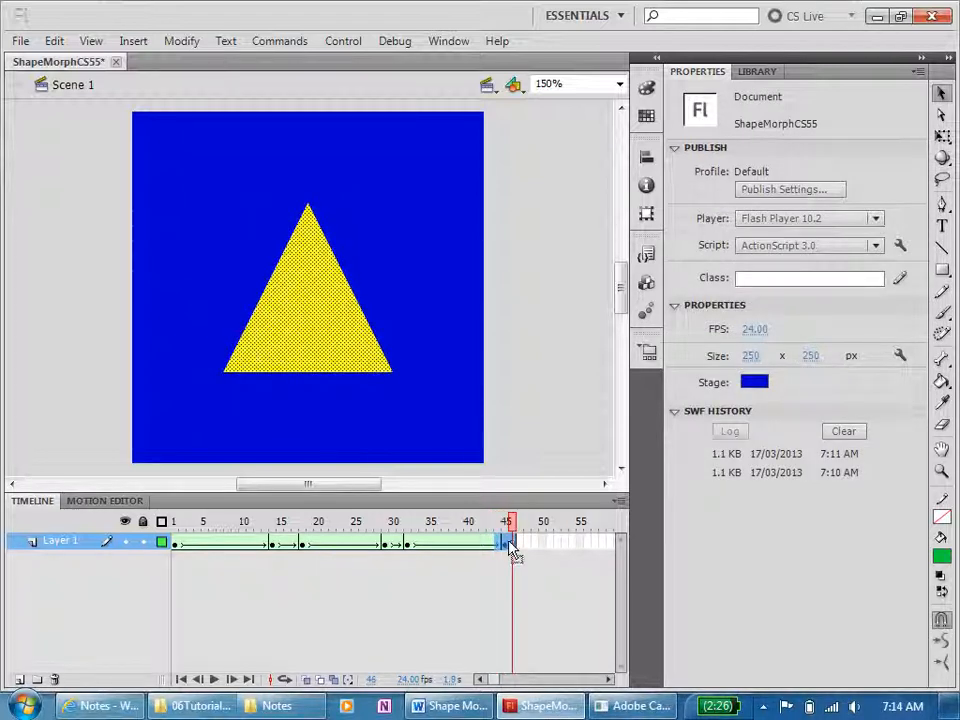
right_click(512, 546)
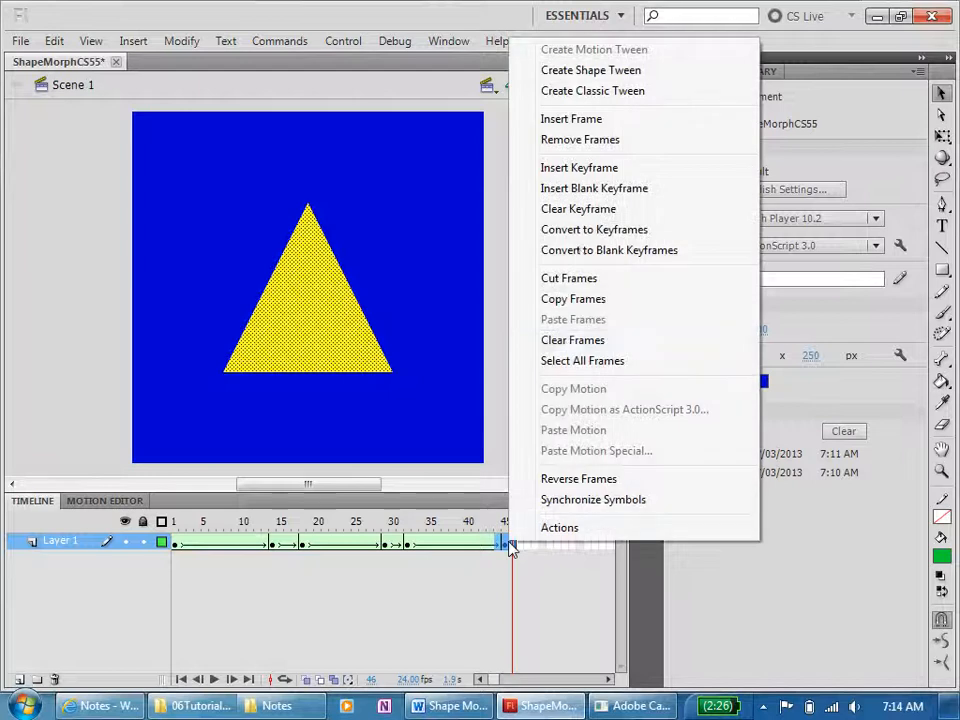
left_click(570, 121)
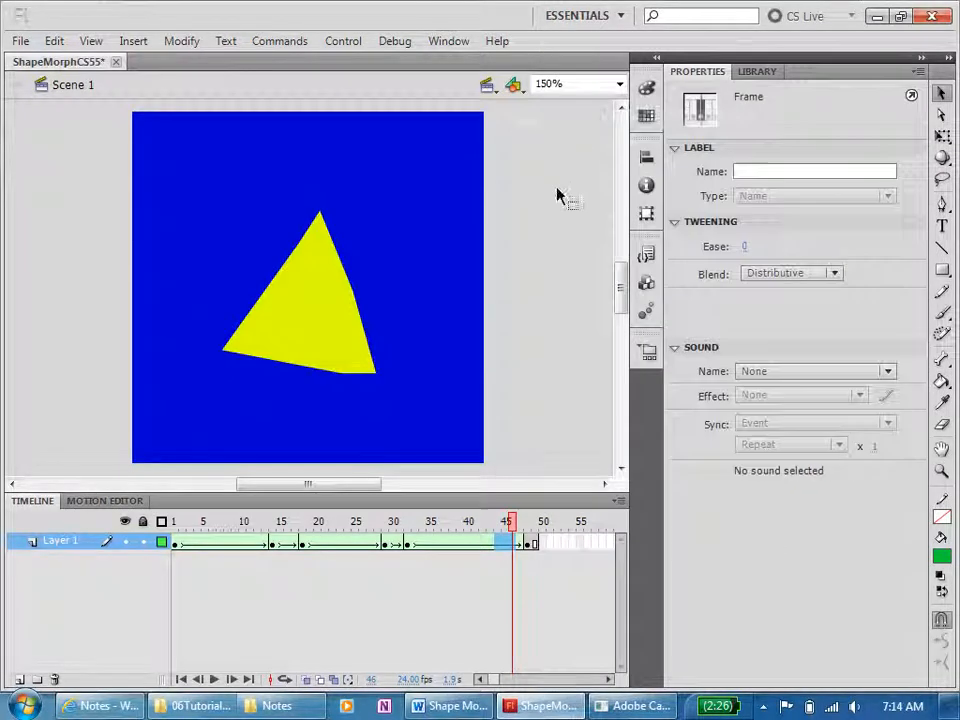
left_click(517, 541)
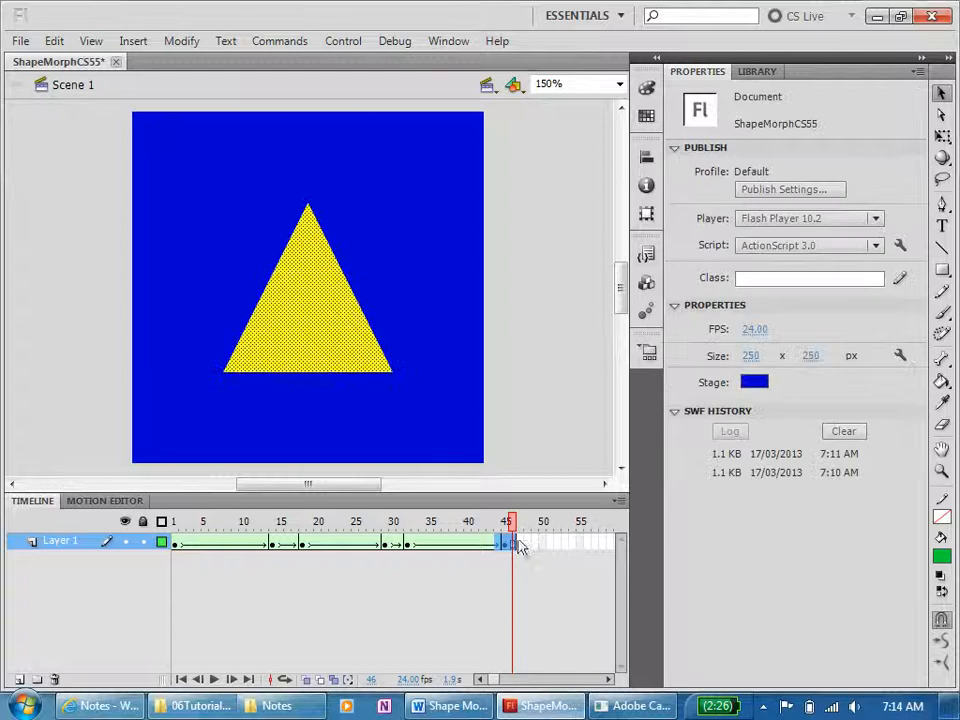
- Insert two more frames at frame 46 so the final yellow triangle holds through frame 48
left_click(514, 543)
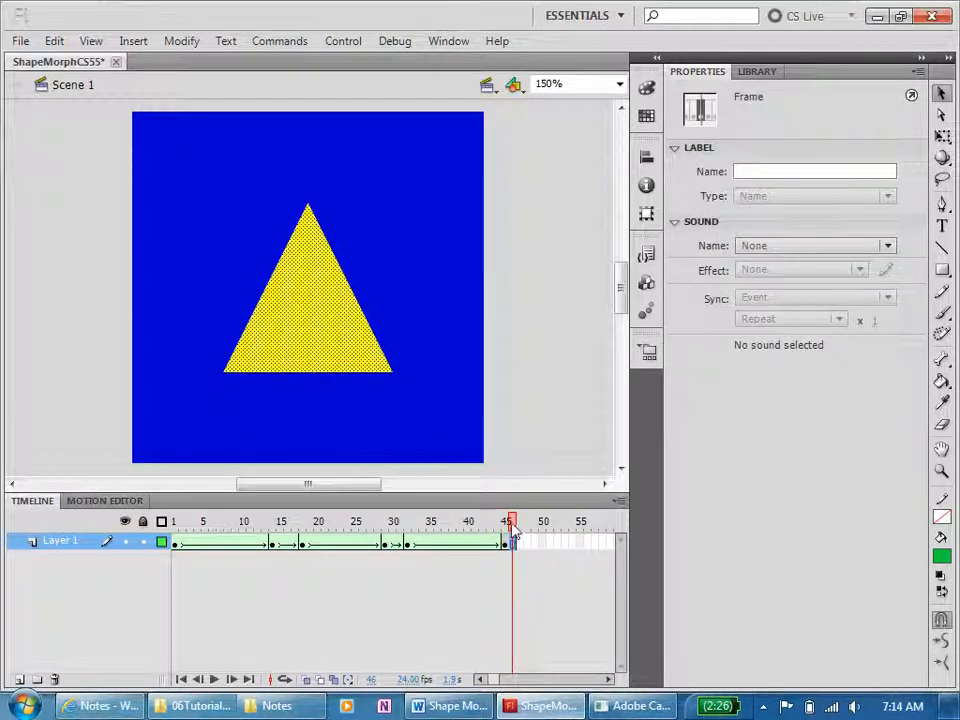
right_click(512, 540)
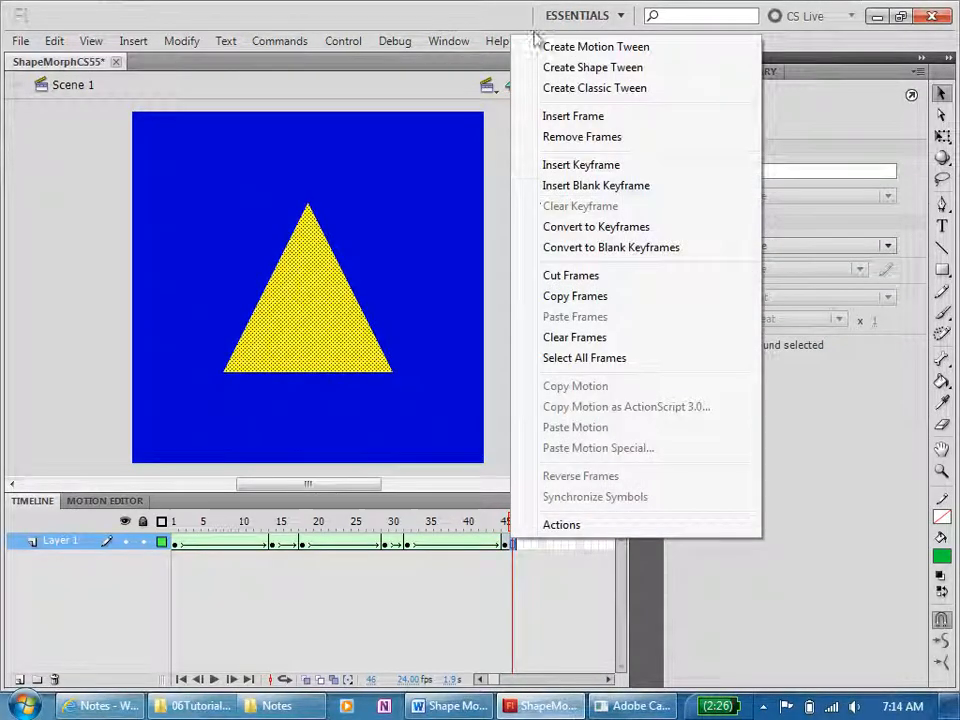
left_click(562, 116)
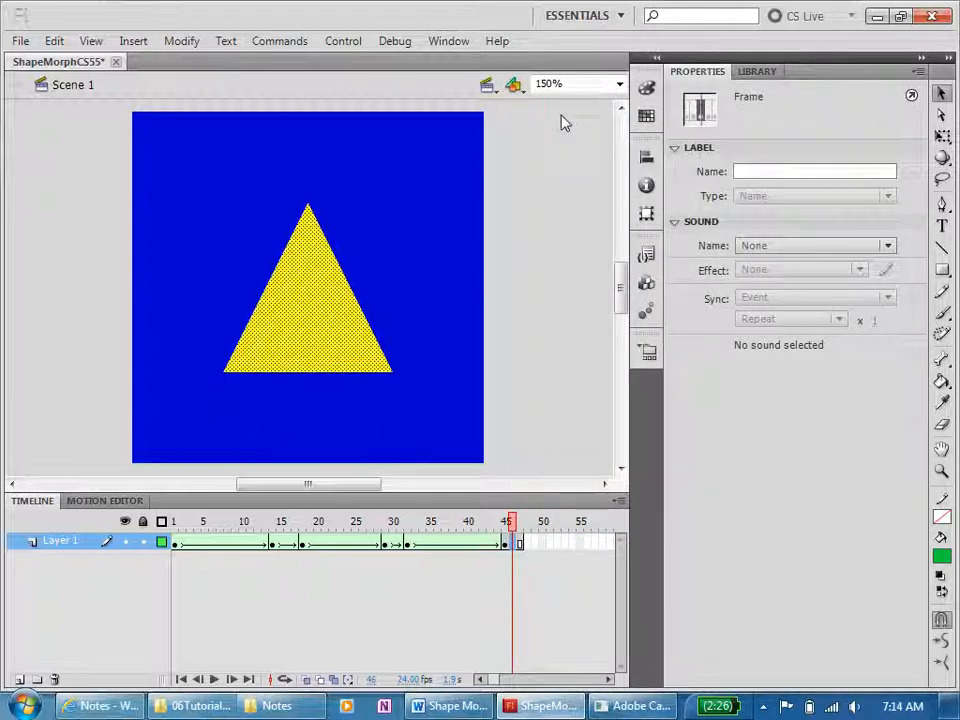
right_click(518, 545)
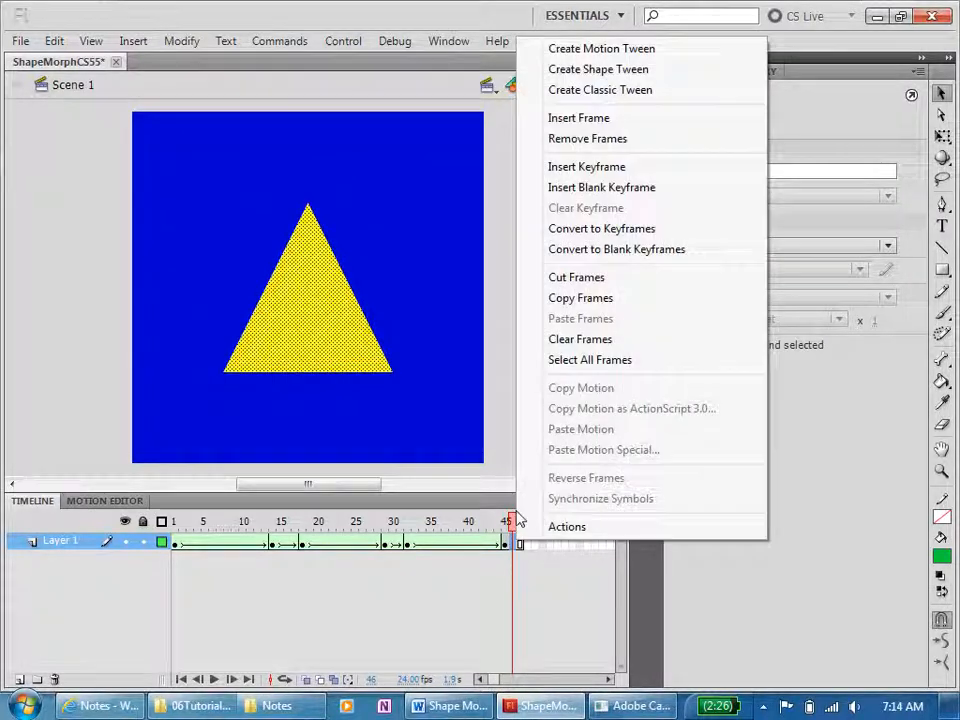
left_click(558, 120)
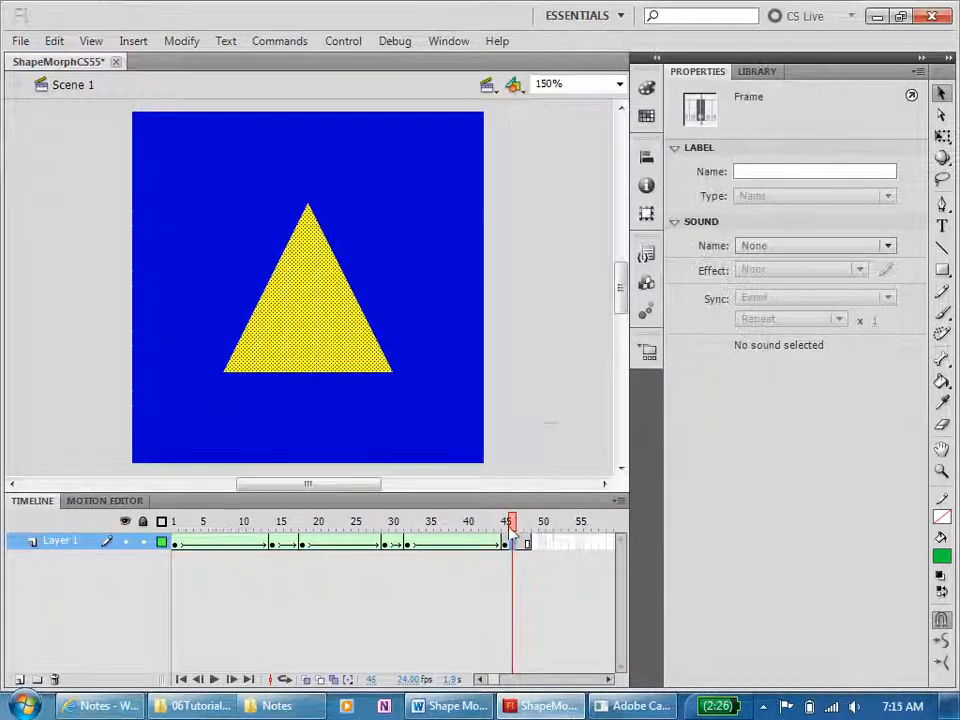
- Scrub over the final triangle frames, test the movie to review the shape holds, and close the test window
mouse_move(510, 521)
left_mouse_down()
mouse_move(473, 522)
mouse_move(527, 522)
left_mouse_up()
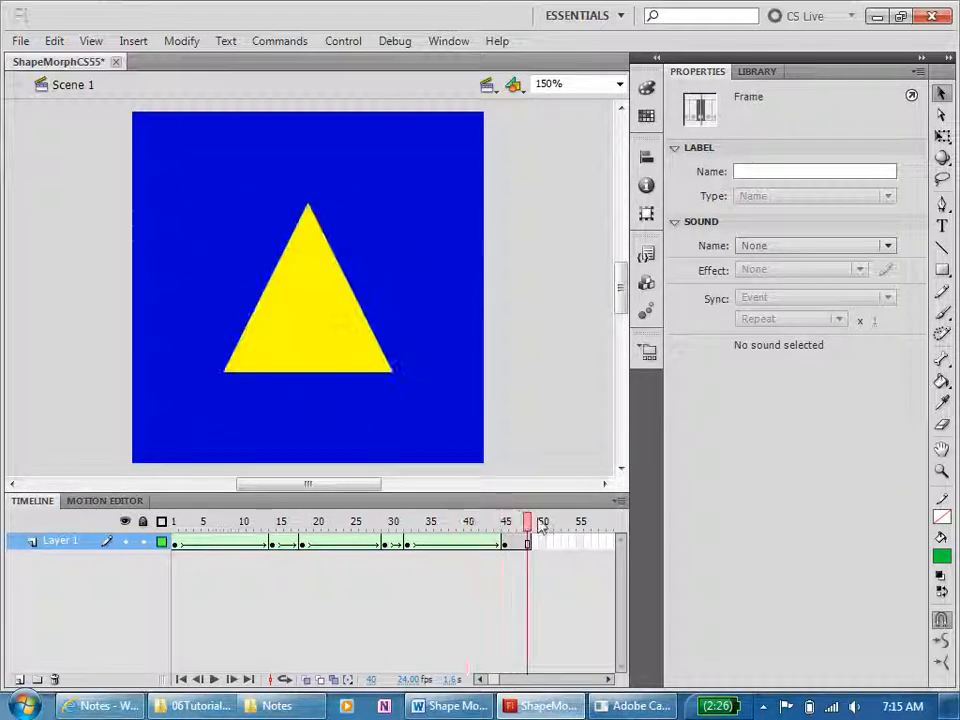
left_click(536, 527)
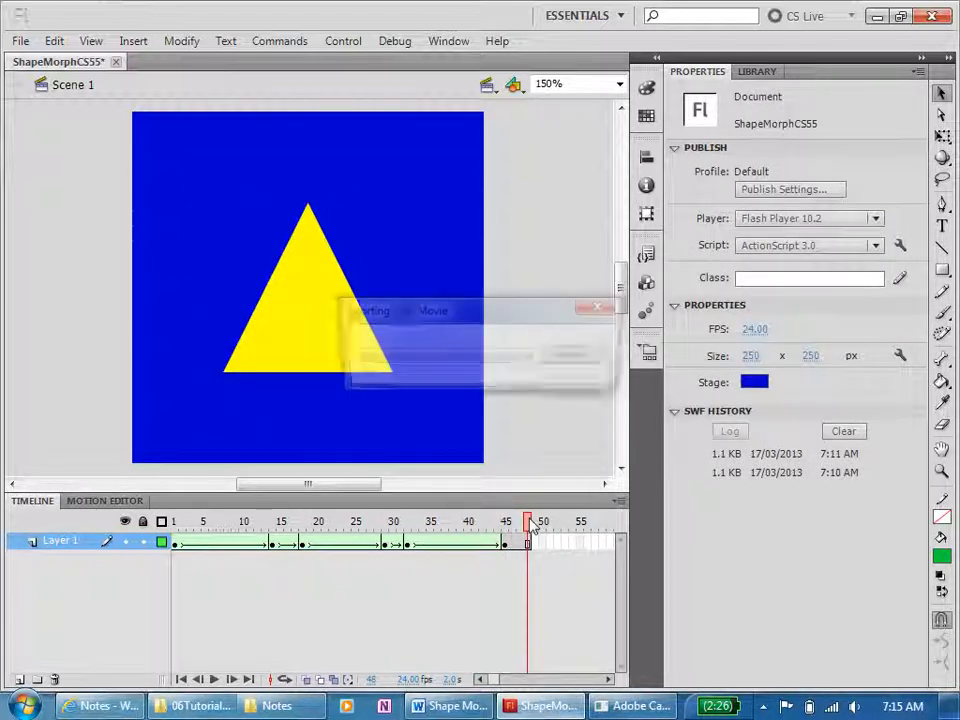
key("ctrl+Return")
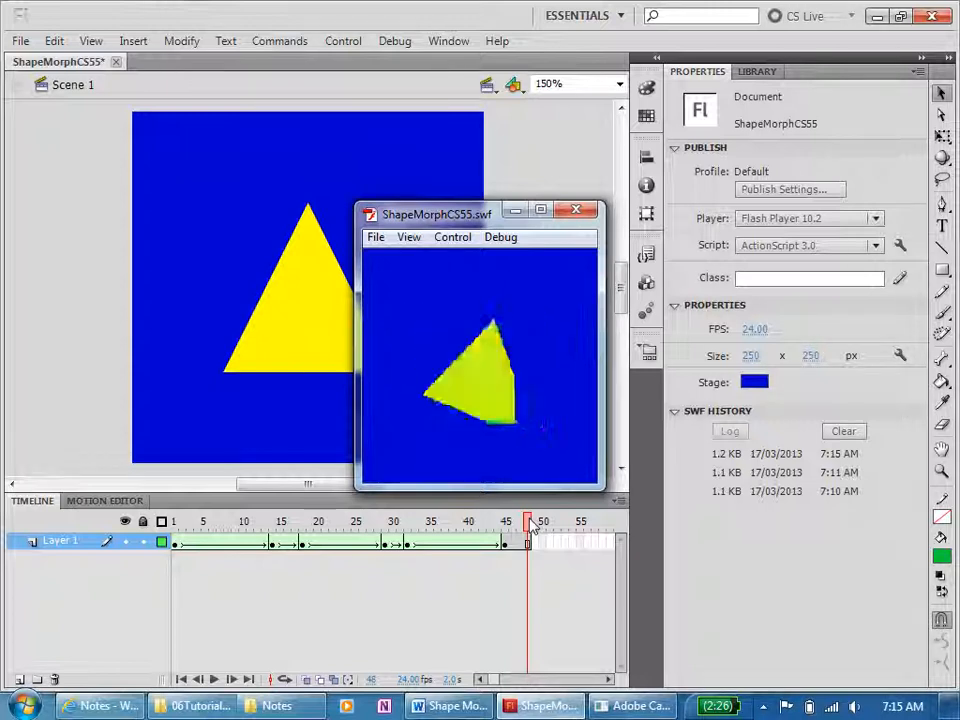
left_click(576, 209)
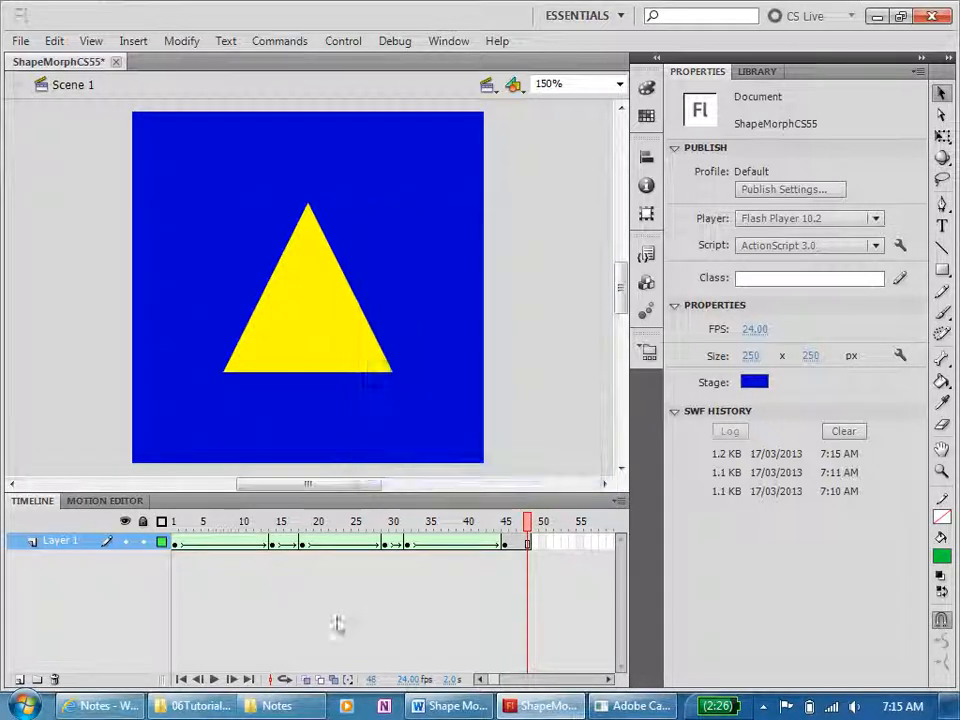
- Select the purple circle hold from frame 14 to 17 and insert four more frames into it
left_click(273, 543)
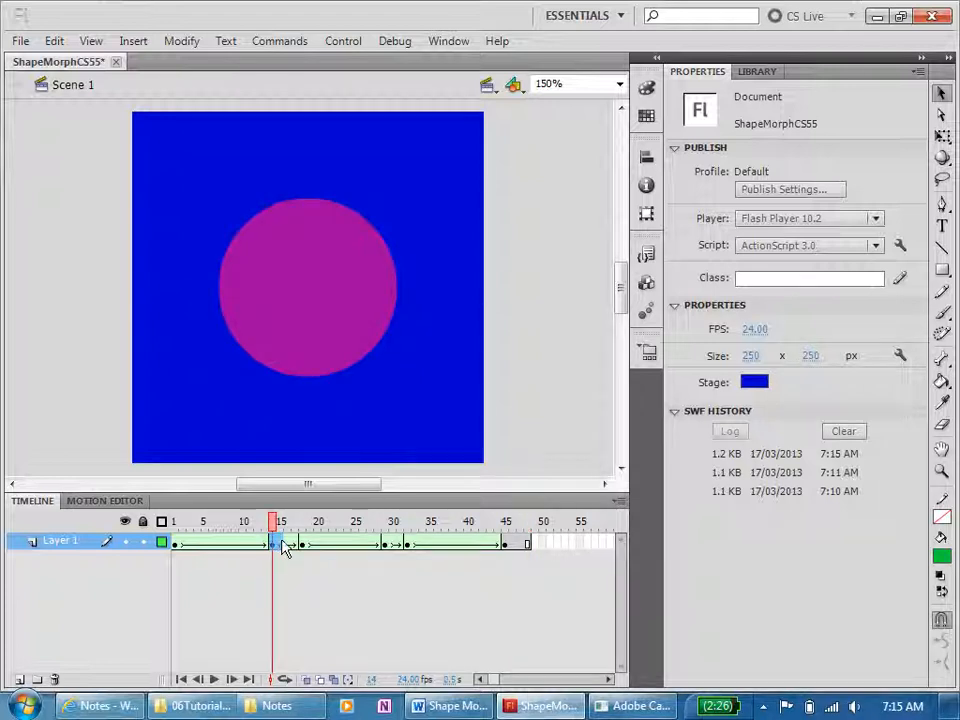
left_click(295, 547)
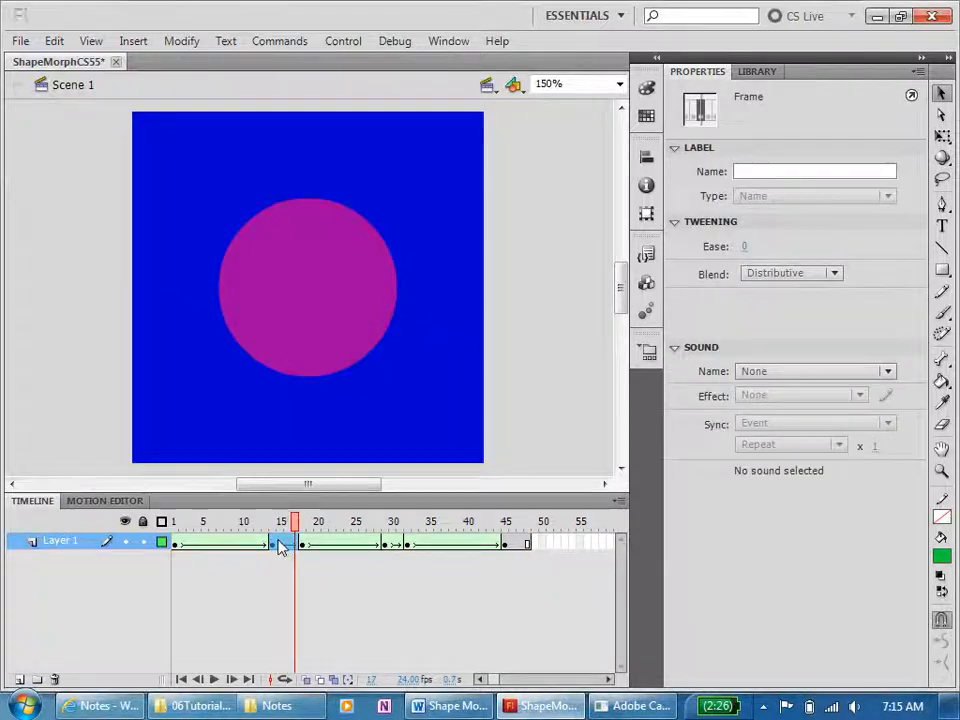
right_click(282, 545)
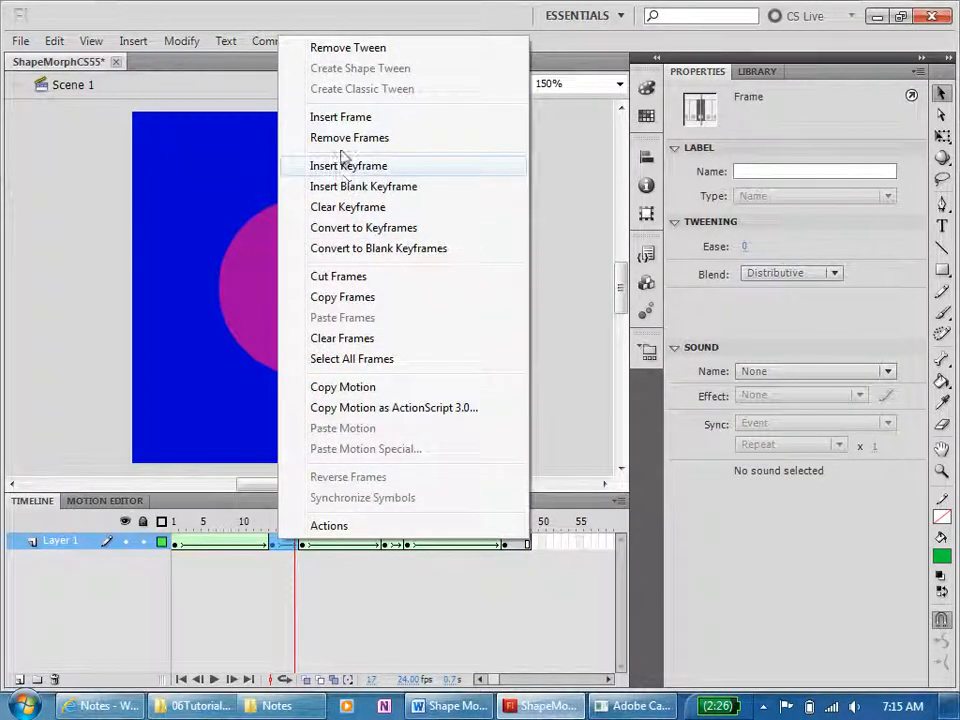
left_click(343, 118)
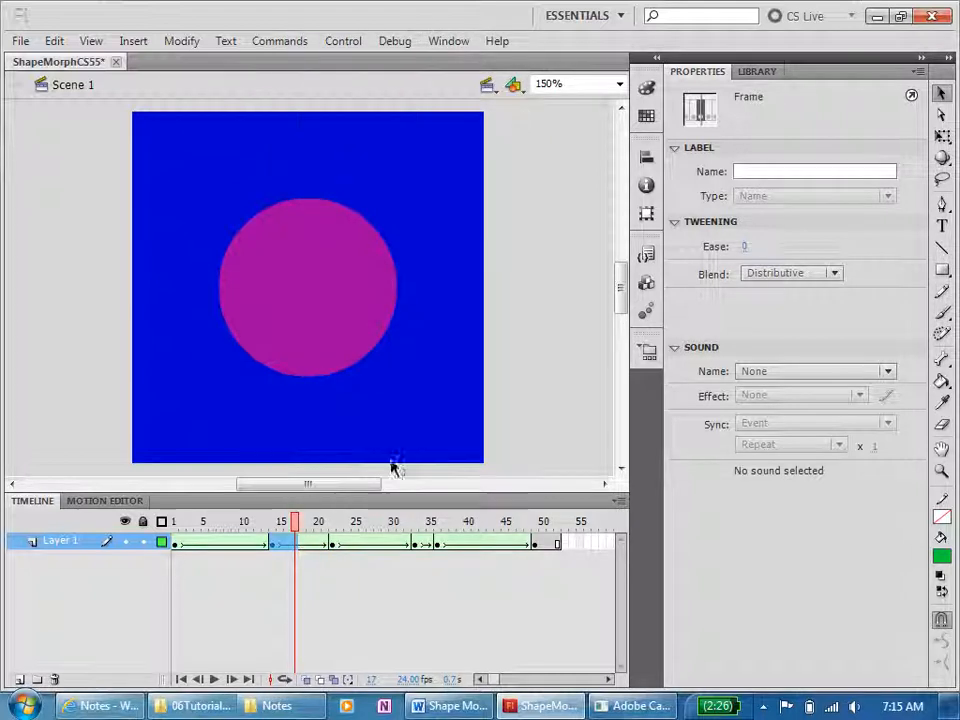
- Select the green square hold from frame 33 to 35 and insert three more frames into it
left_click(418, 547)
right_click(426, 546)
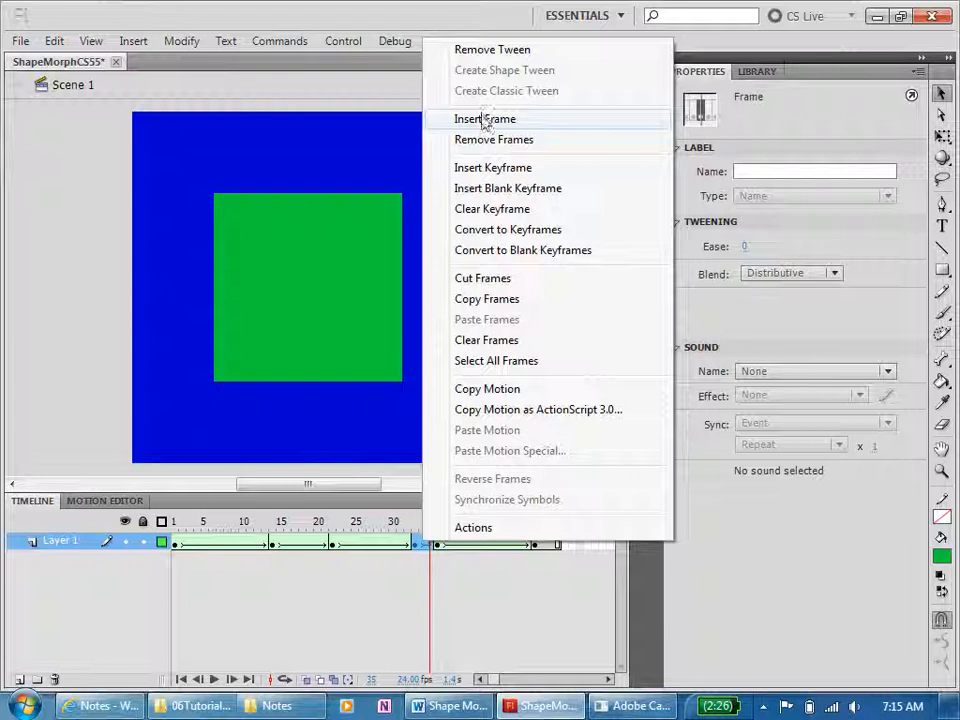
left_click(484, 120)
- Insert four more frames into the final yellow triangle hold at frames 52 to 55, and test the movie, closing the test window
left_click(562, 546)
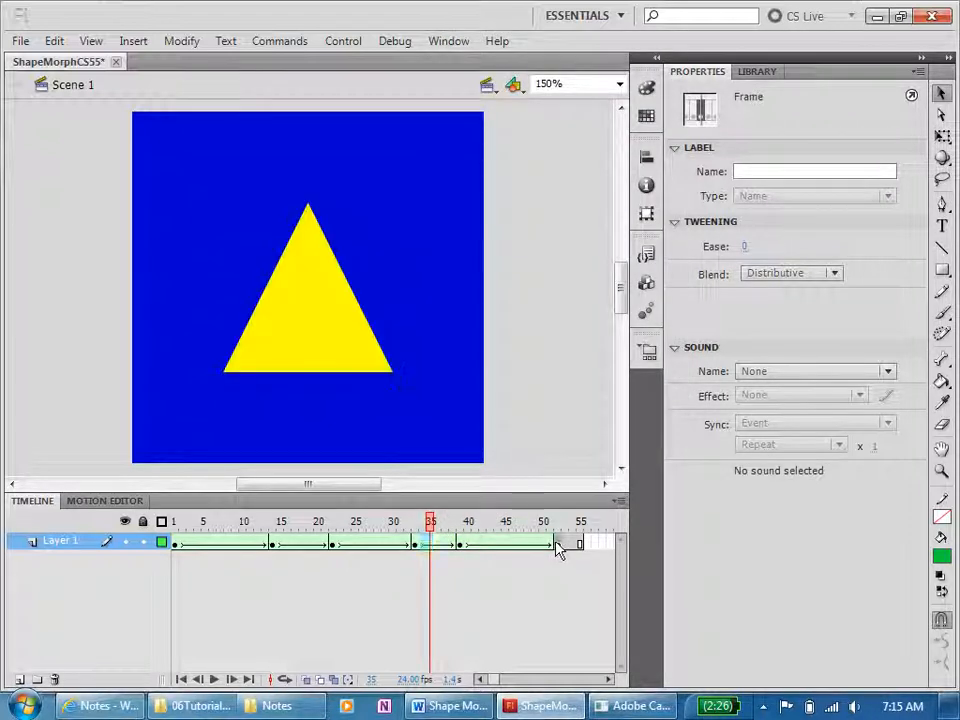
right_click(566, 545)
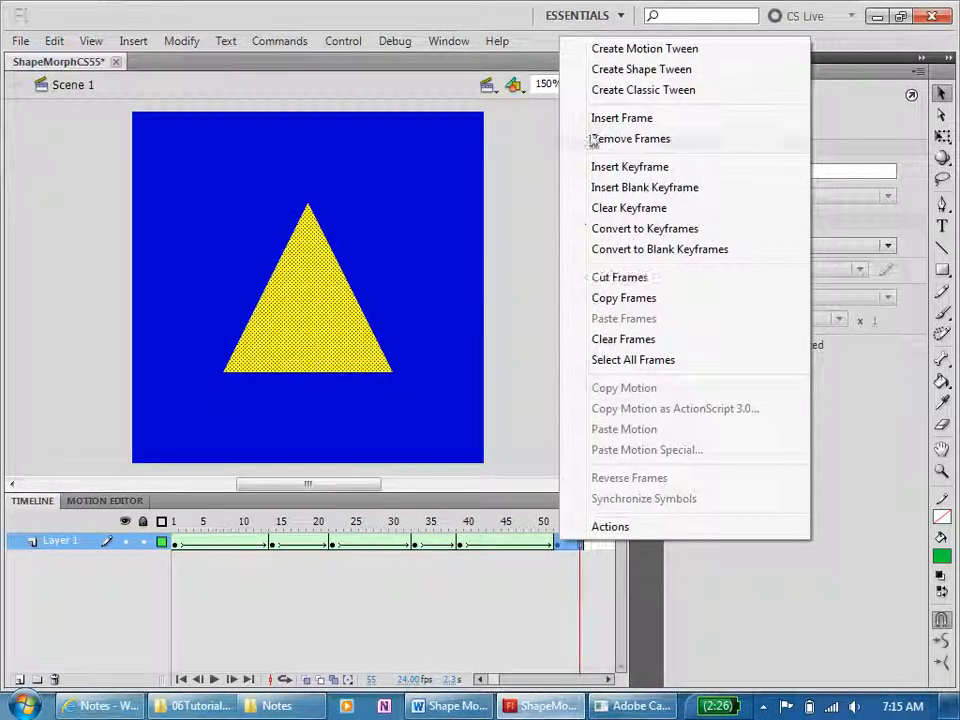
left_click(597, 125)
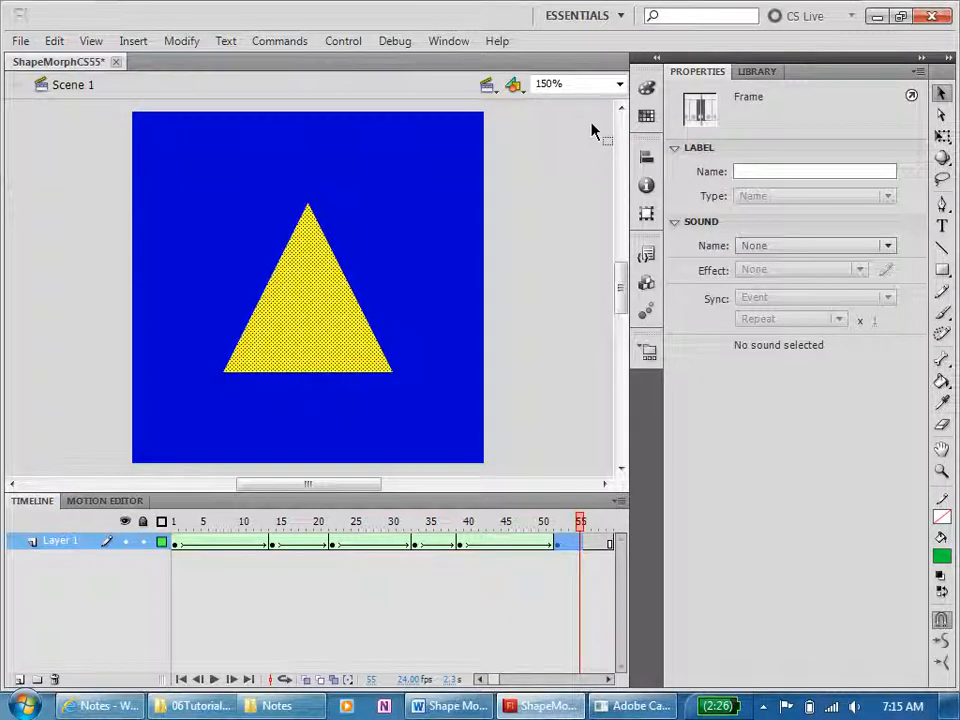
key("ctrl+Return")
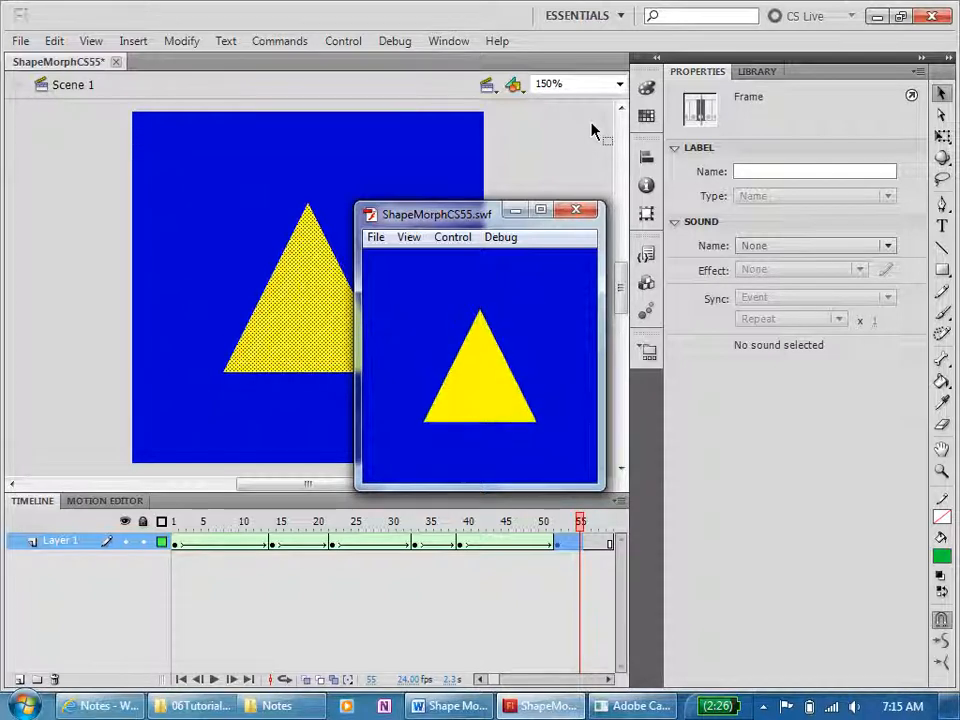
left_click(567, 212)
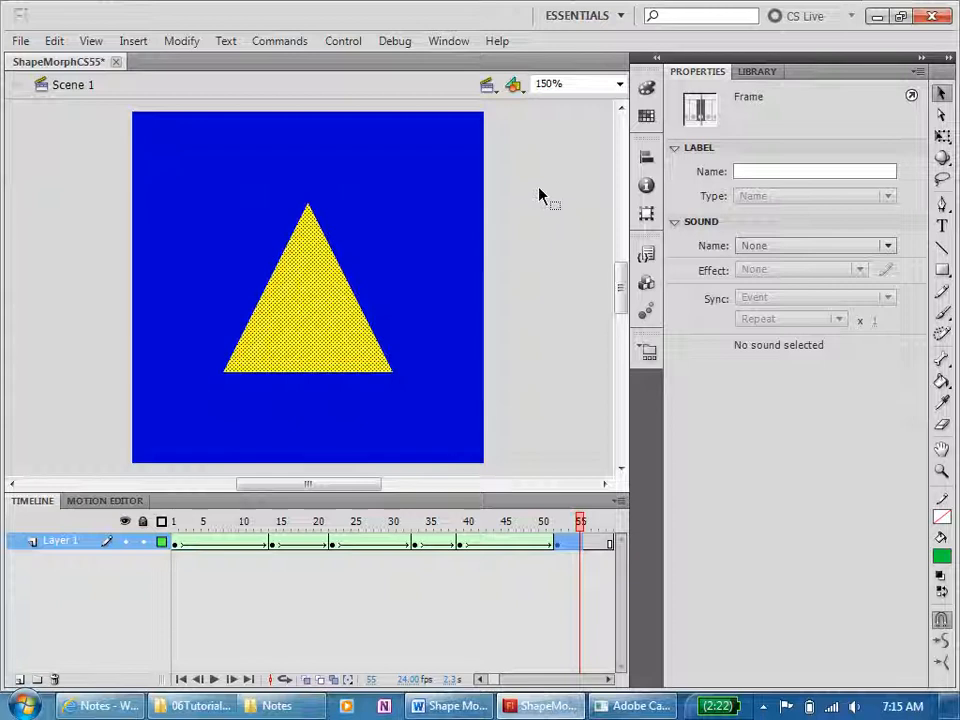